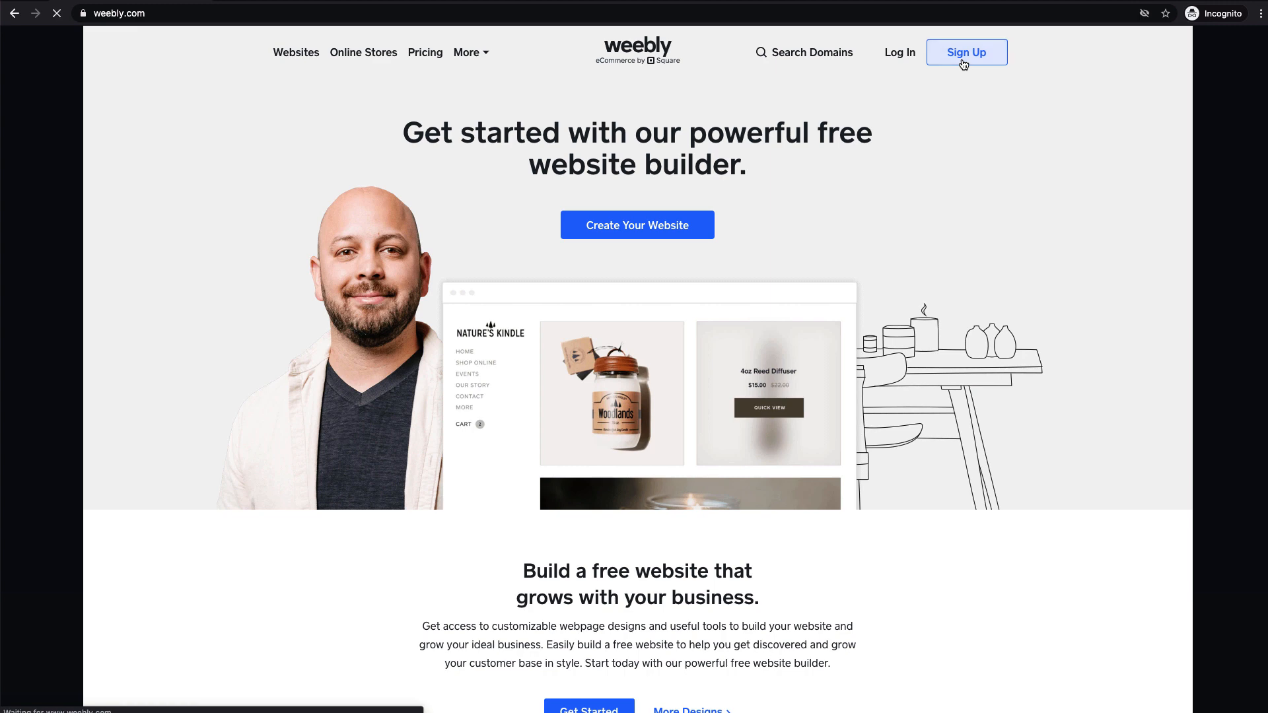
Sign up for a new Weebly account, passing the reCAPTCHA and accepting the Weebly and Square terms.
click(962, 61)
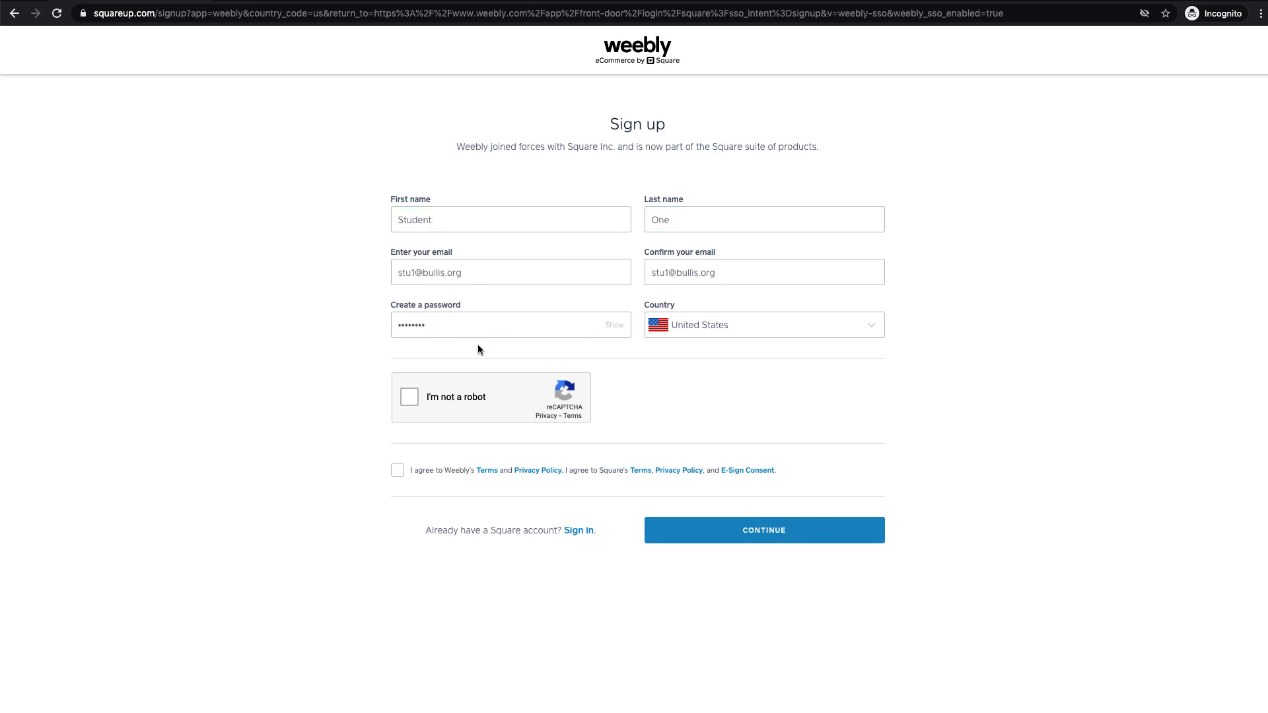
click(454, 402)
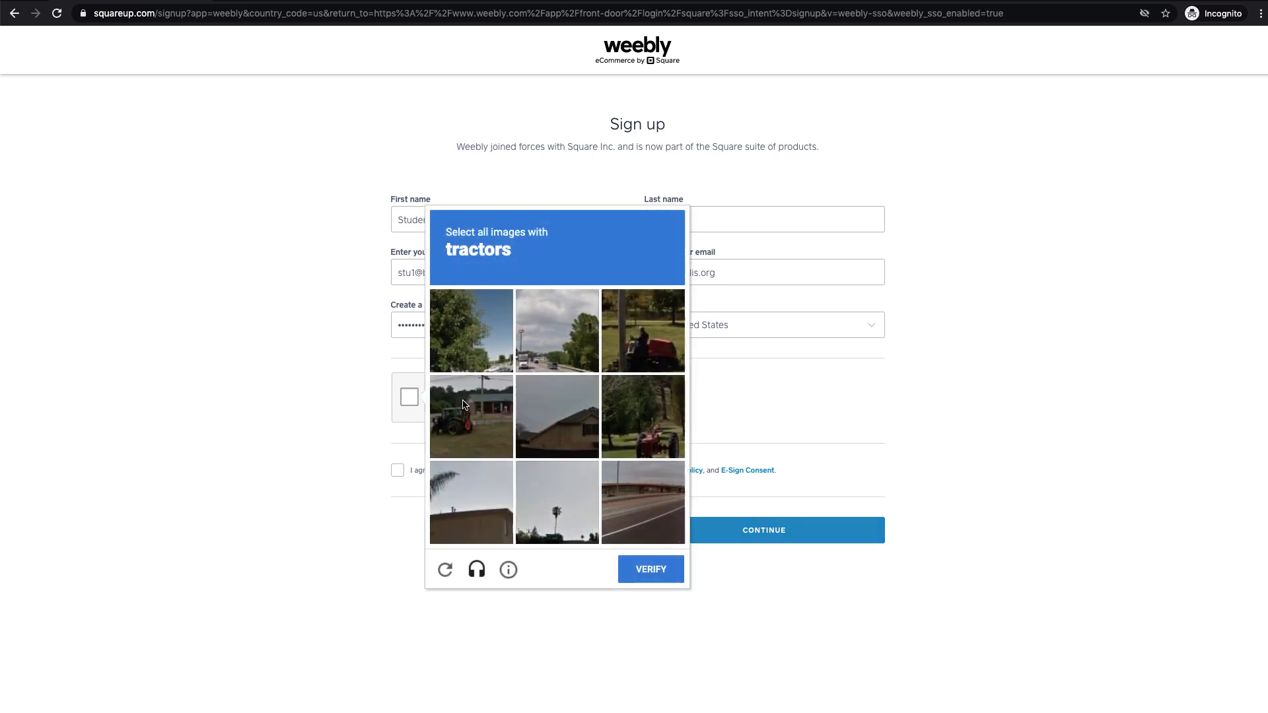
click(397, 471)
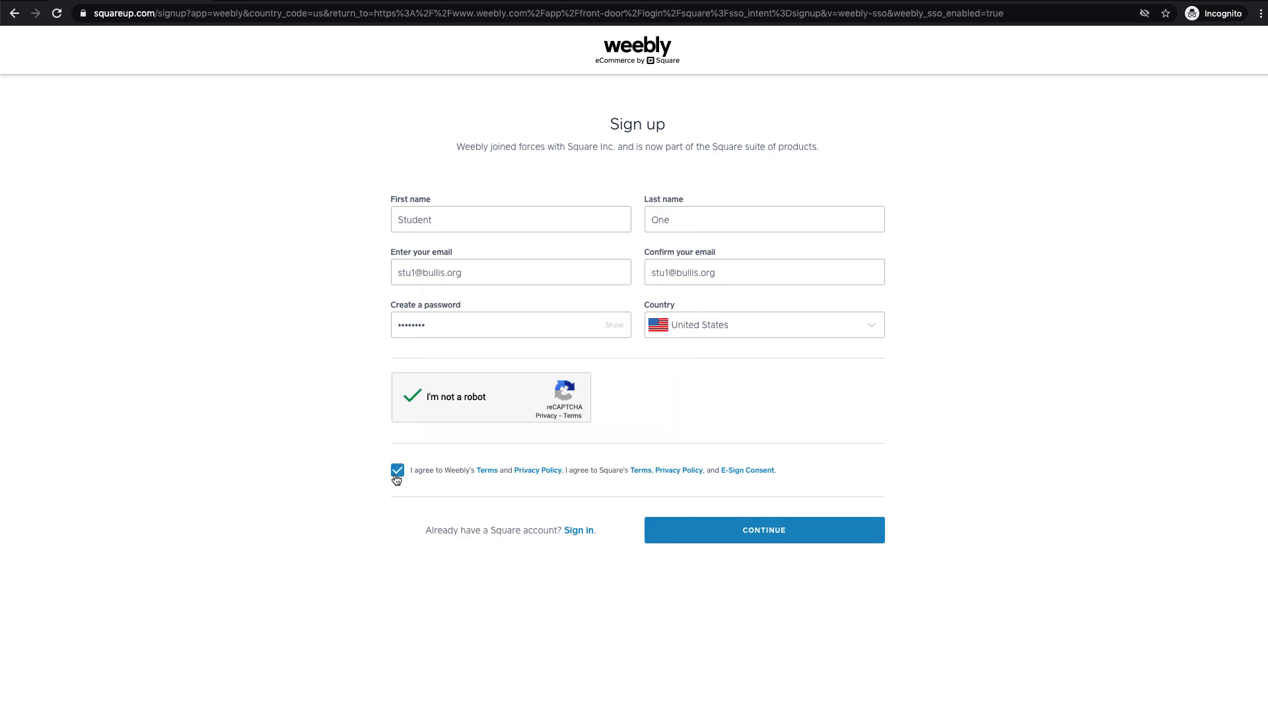
click(751, 536)
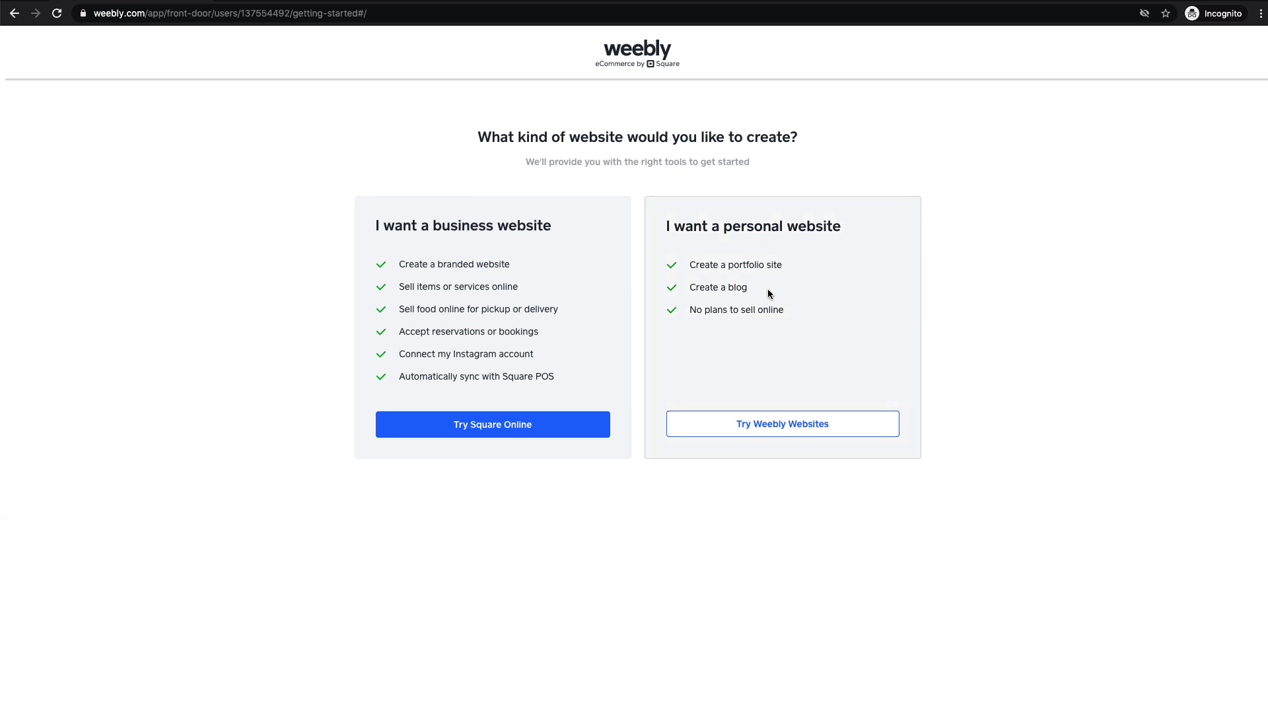
Choose a personal website, browse the Business themes and preview the Yoga theme.
click(763, 430)
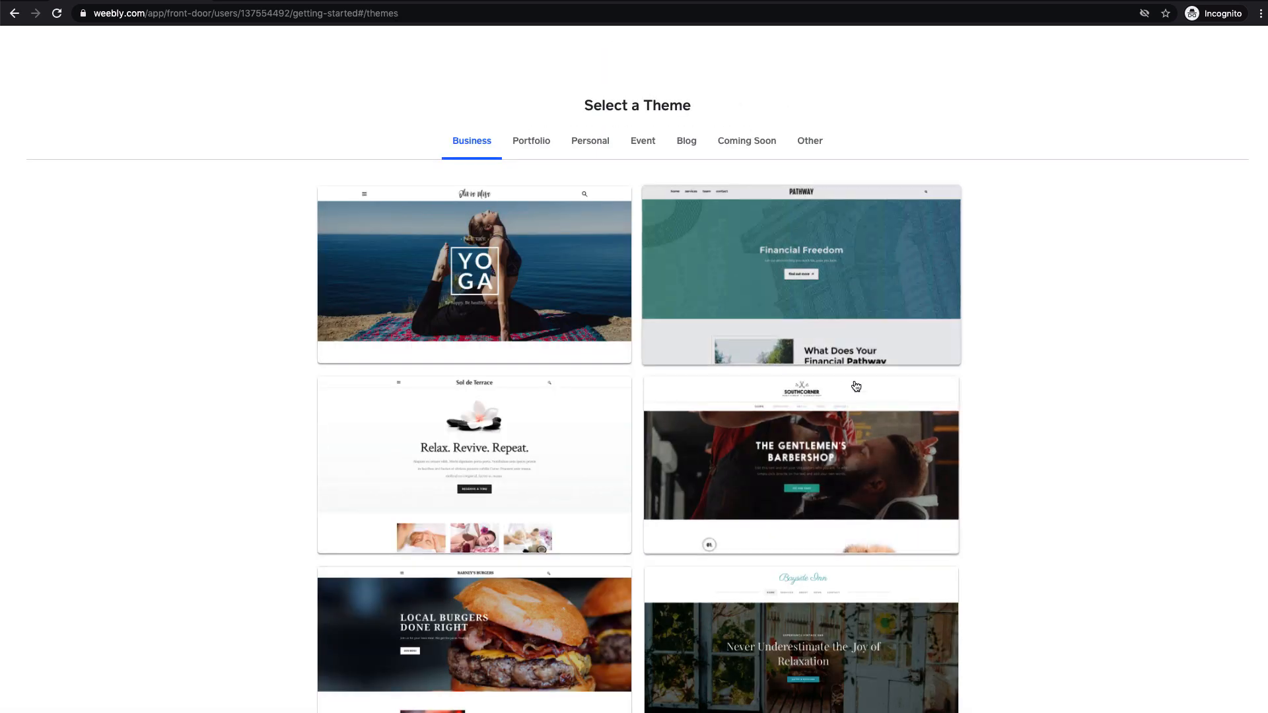
scroll(764, 513, down, 2)
scroll(765, 513, down, 5)
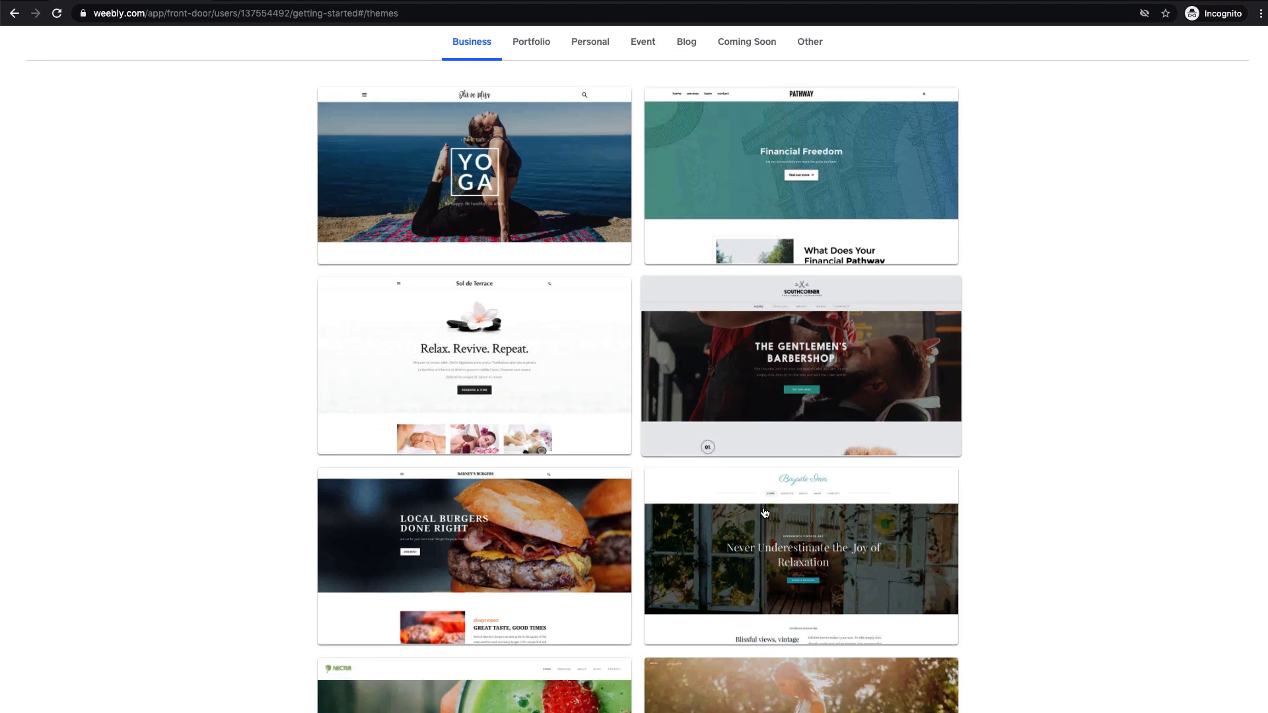
scroll(765, 513, down, 3)
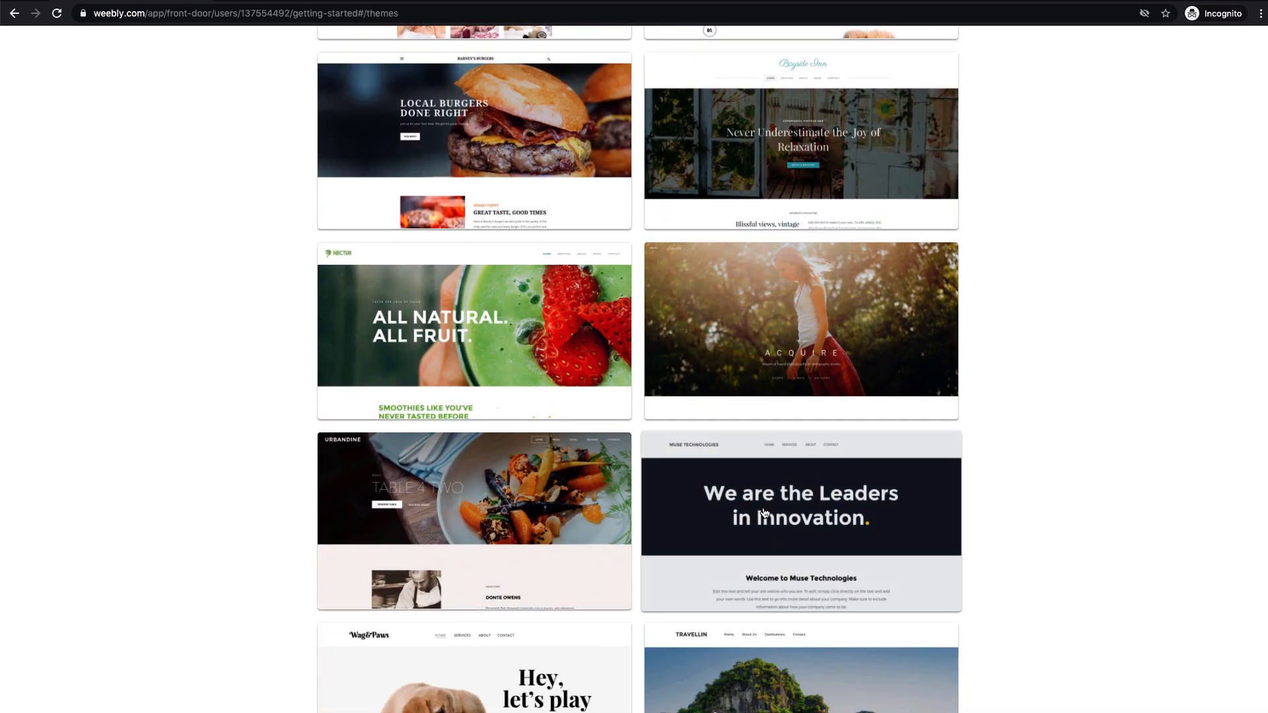
scroll(765, 513, down, 3)
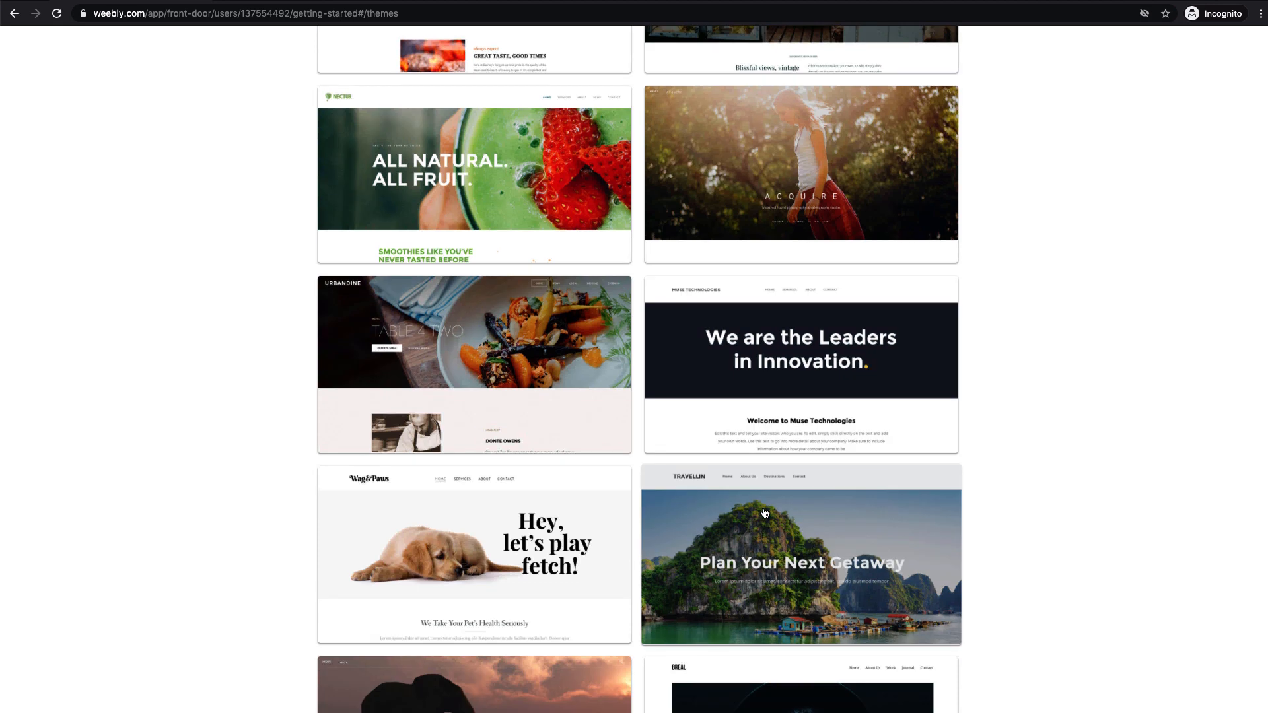
scroll(765, 513, down, 2)
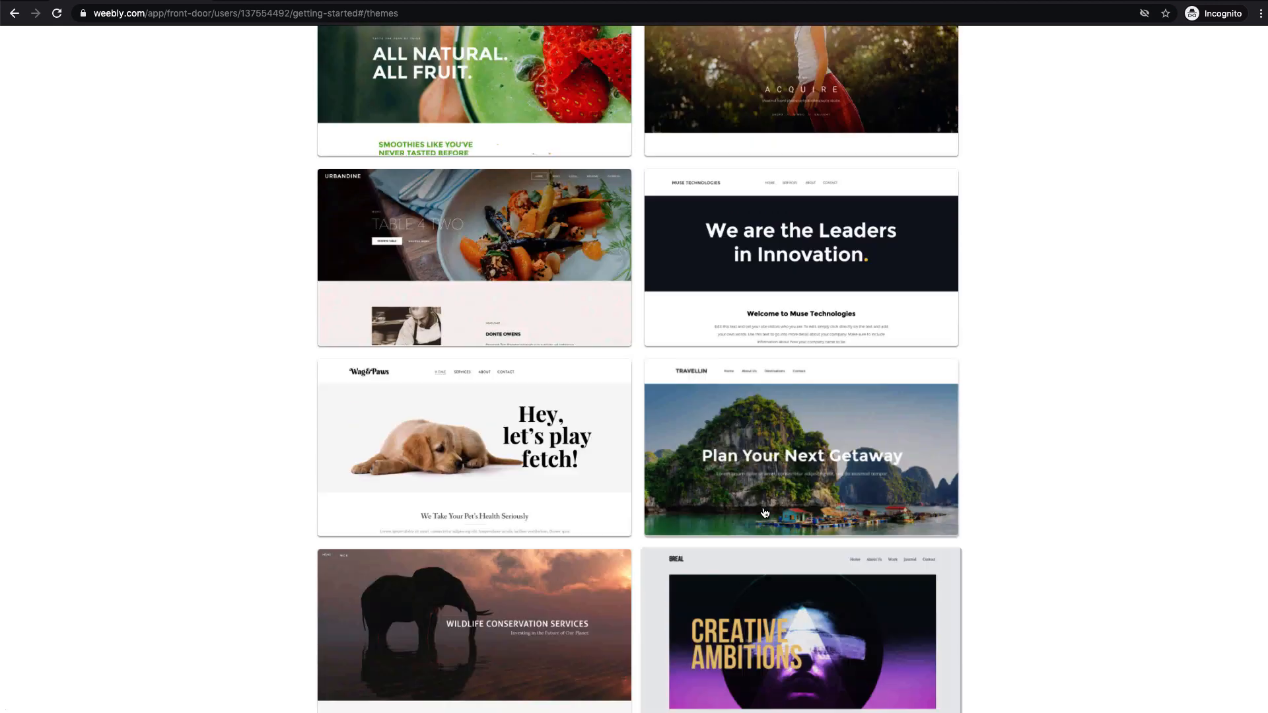
scroll(765, 513, up, 15)
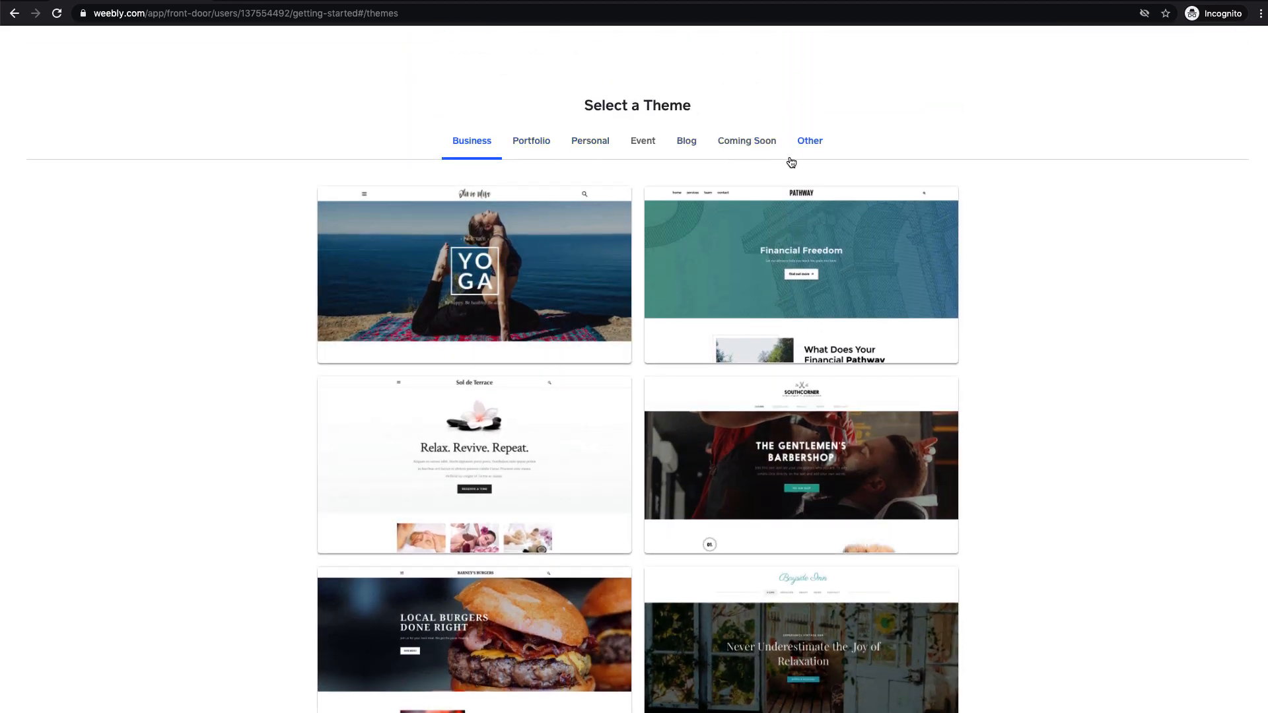
click(481, 272)
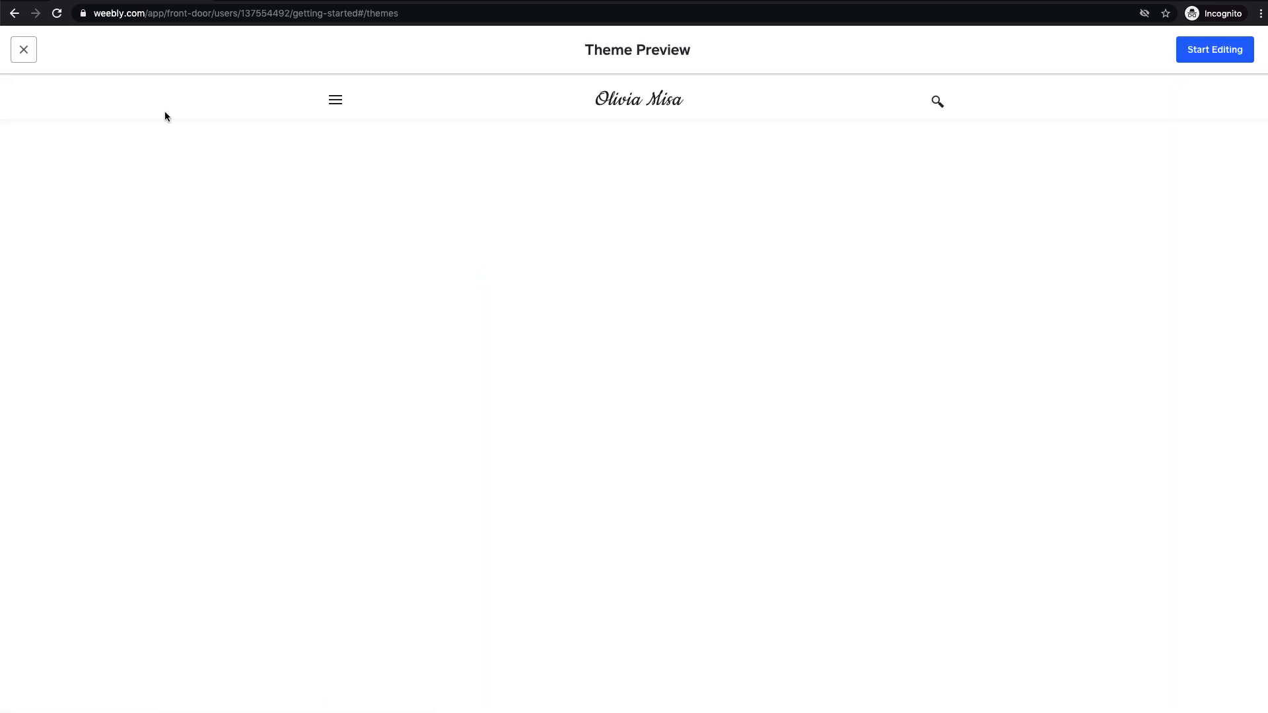
Start editing a new My Site website from the Yoga theme preview.
click(1217, 50)
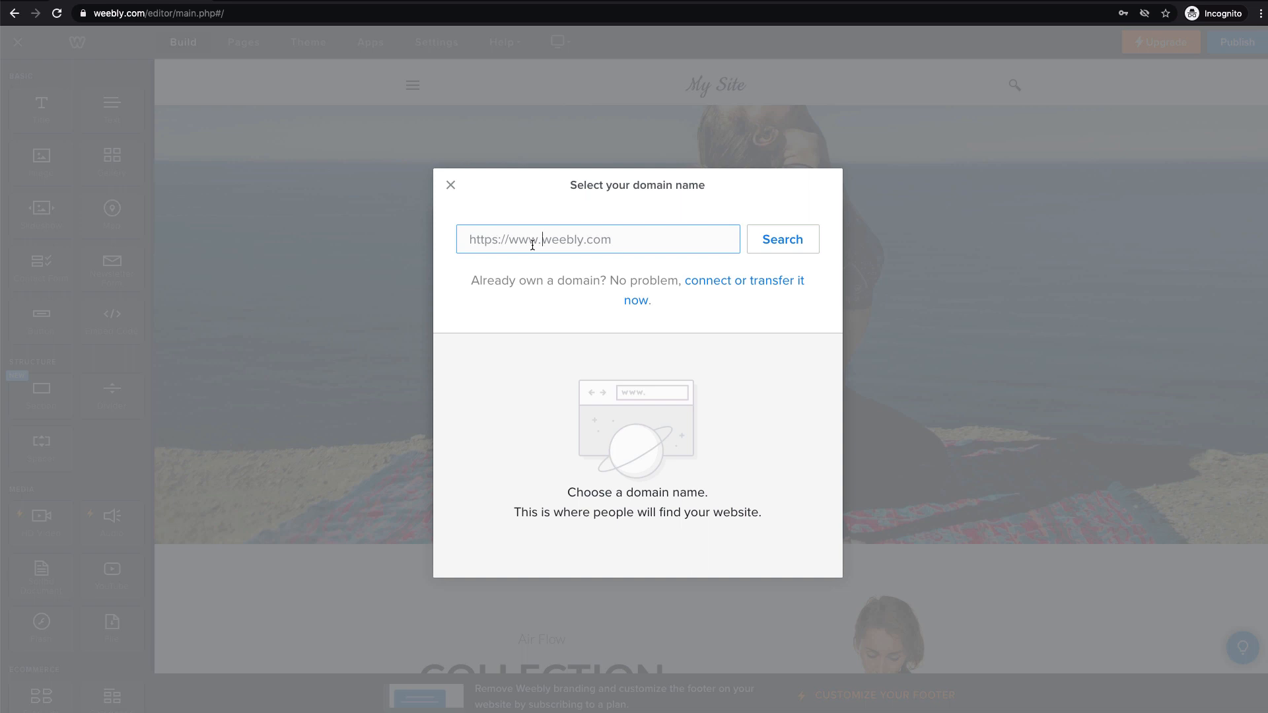
Claim the free subdomain projectnamehere123.weebly.com, appending 123 after the first name was taken.
text(projectnamehere)
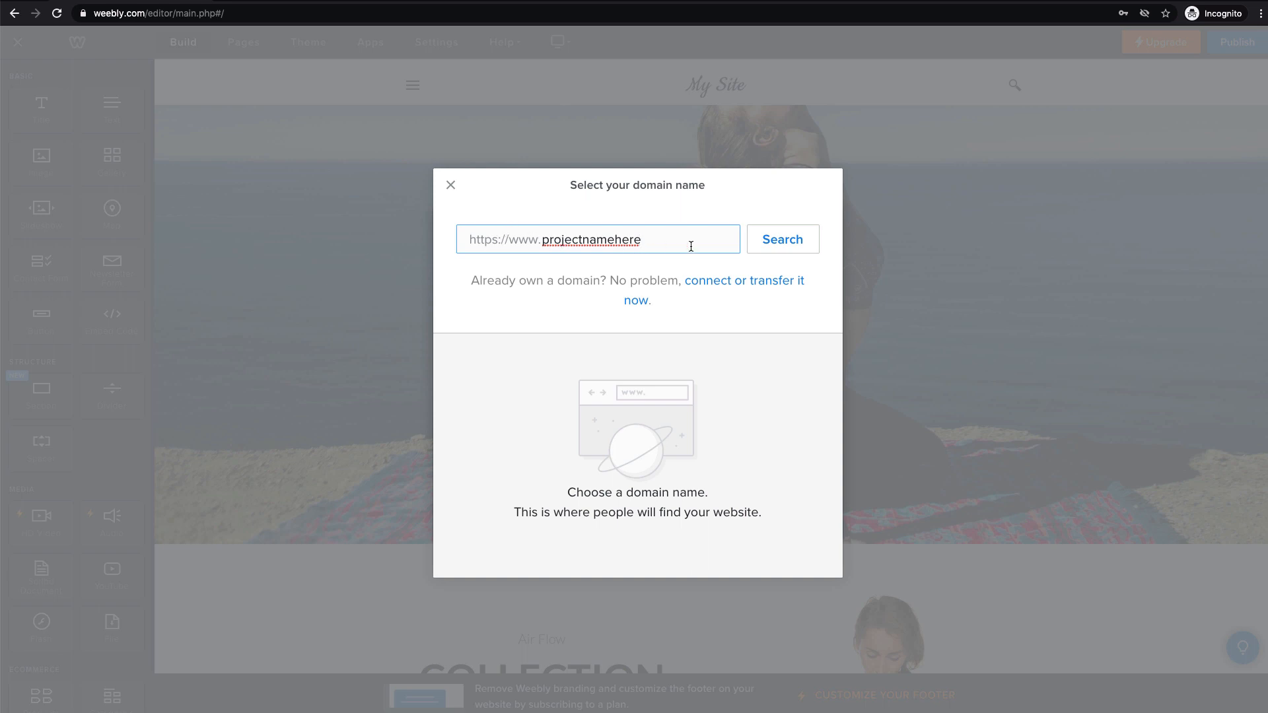
click(769, 252)
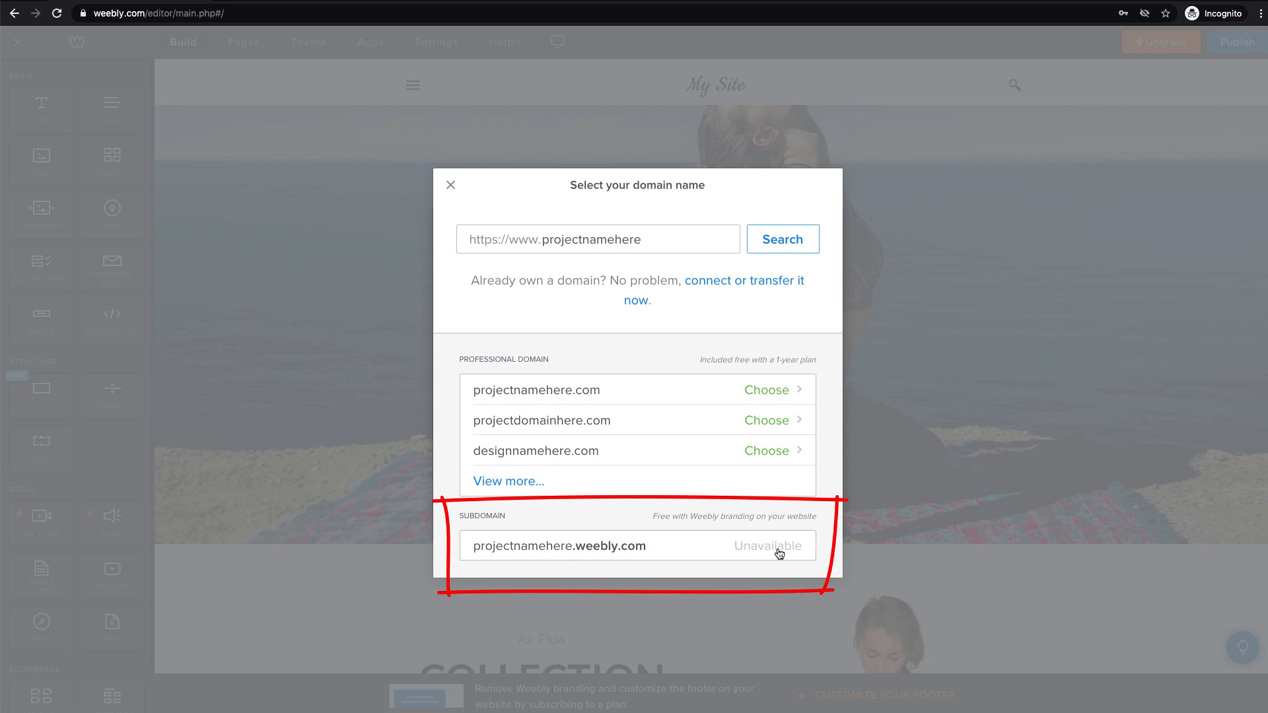
click(645, 239)
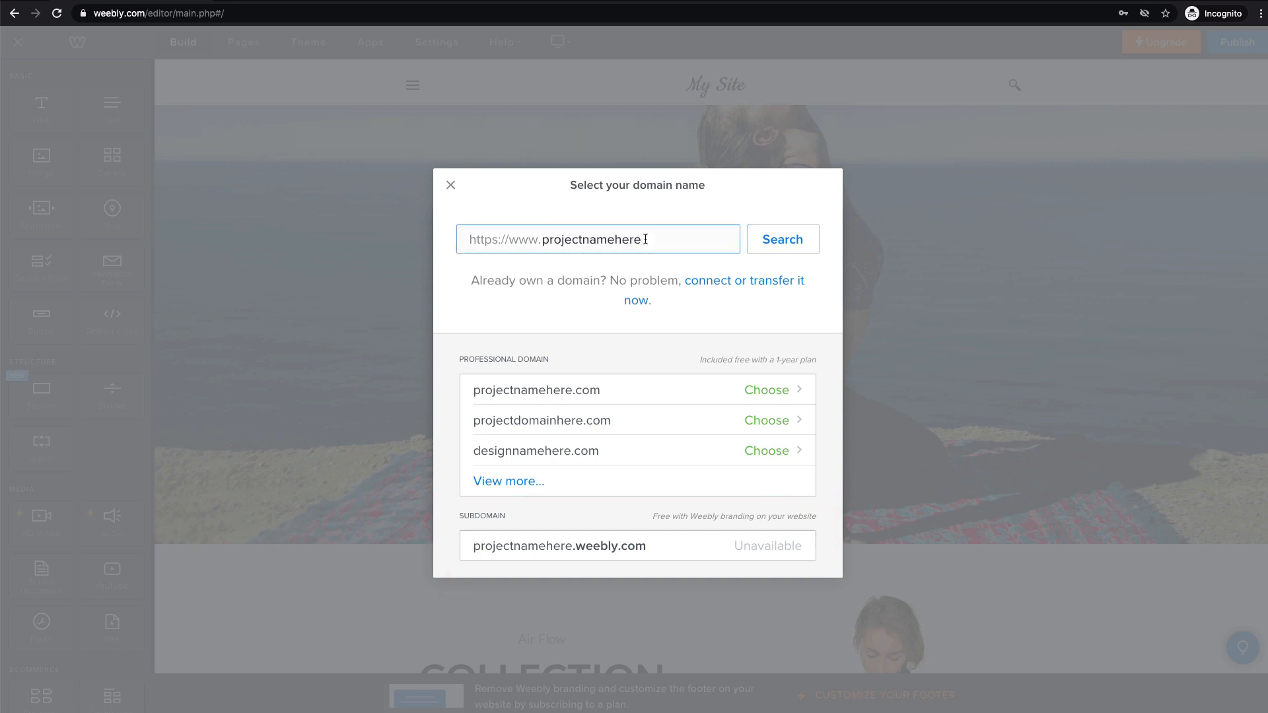
text(123)
click(789, 246)
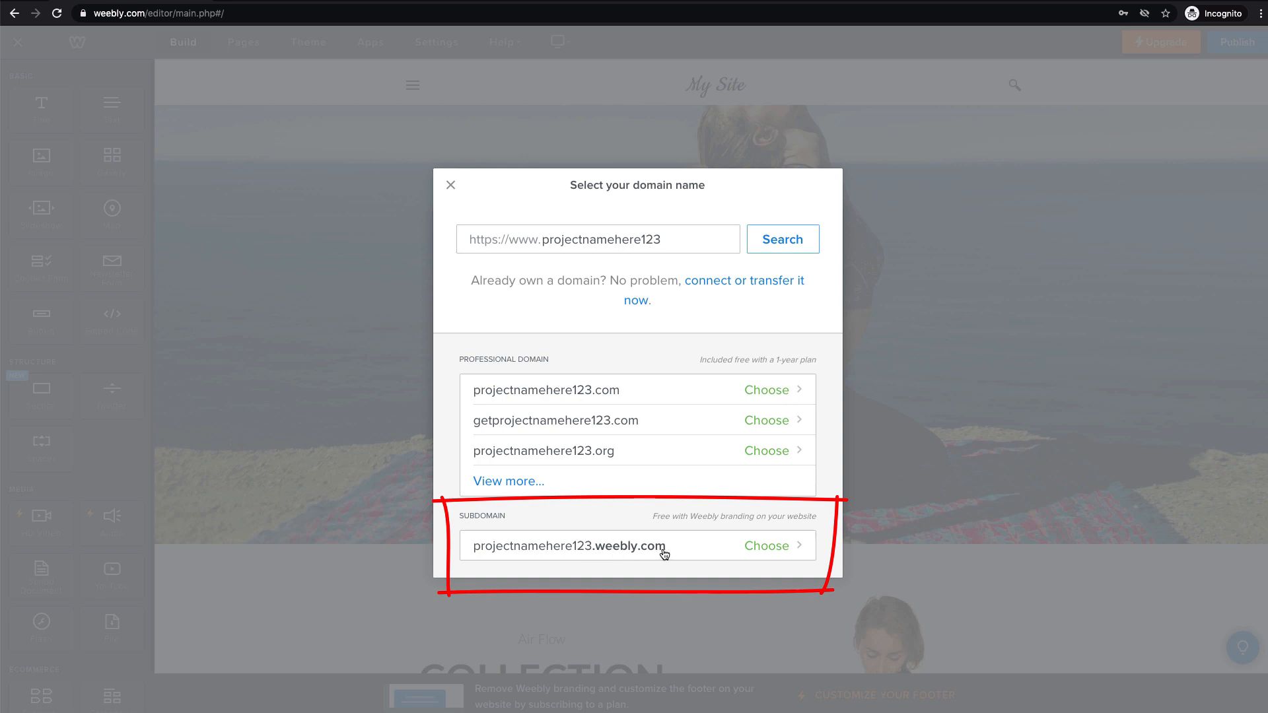
click(747, 550)
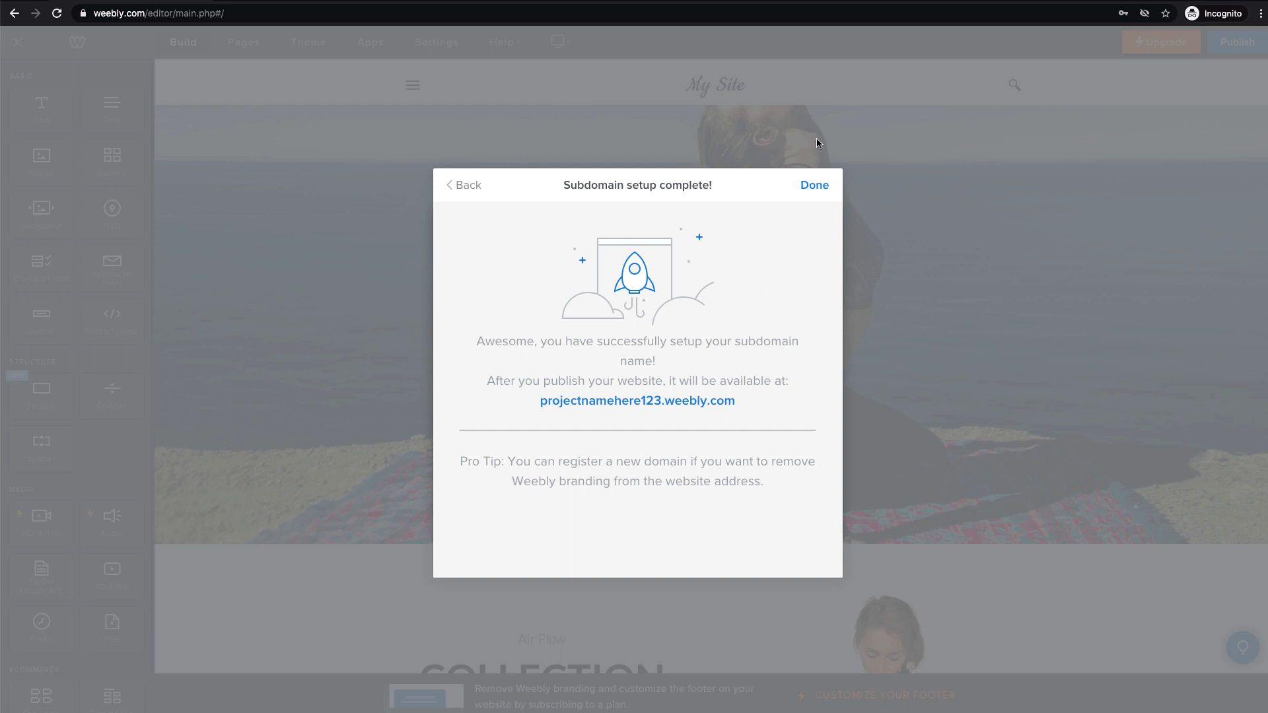
click(815, 186)
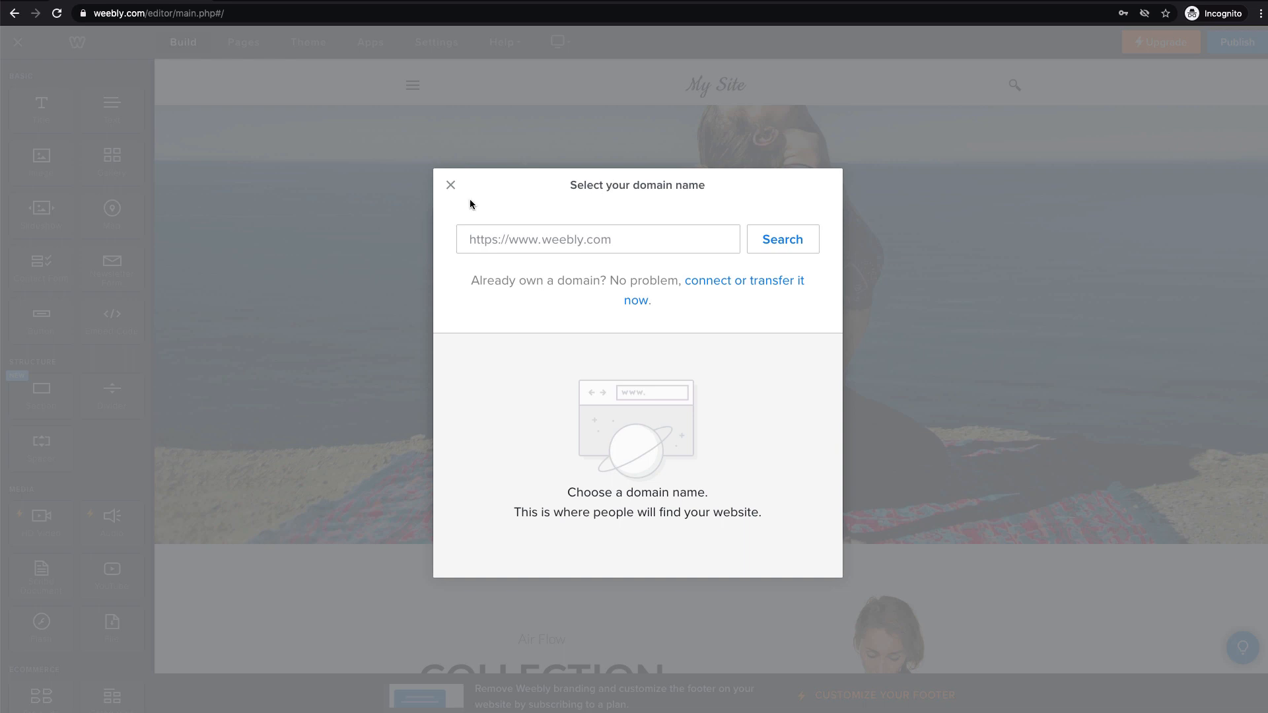
Dismiss the domain chooser and app re-connect prompt, then publish the Yoga-themed My Site.
click(450, 185)
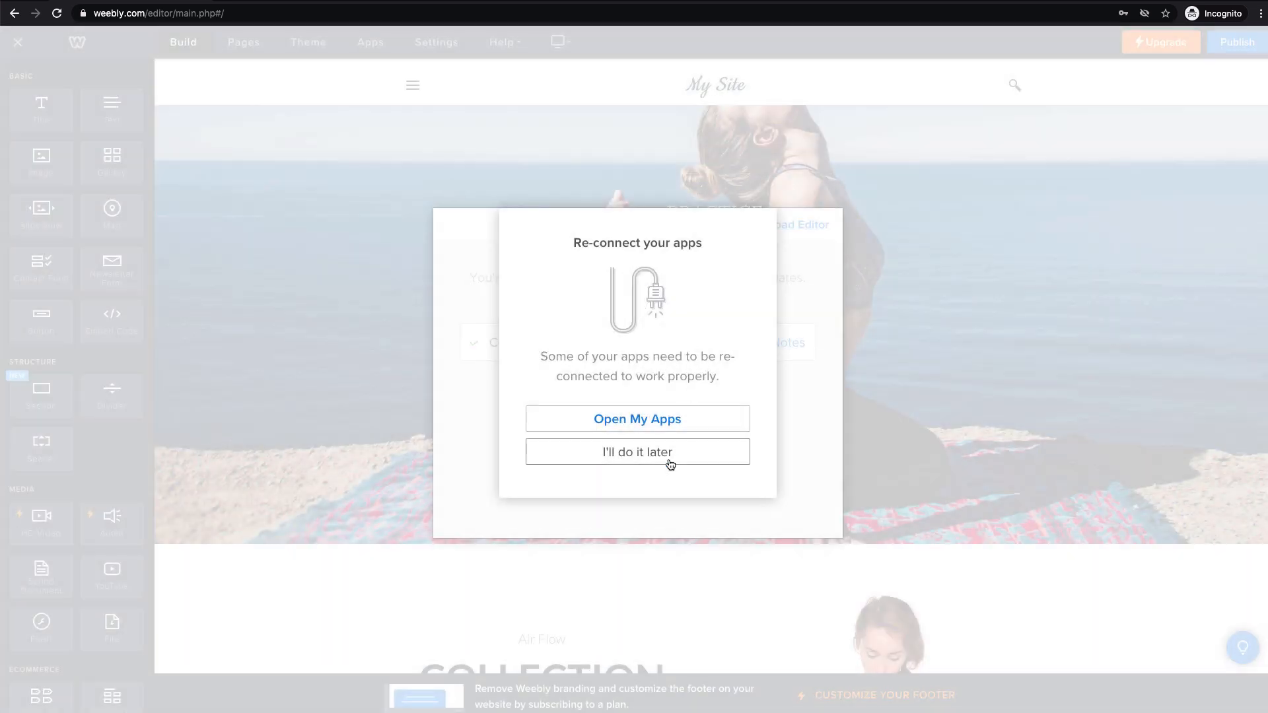
click(669, 456)
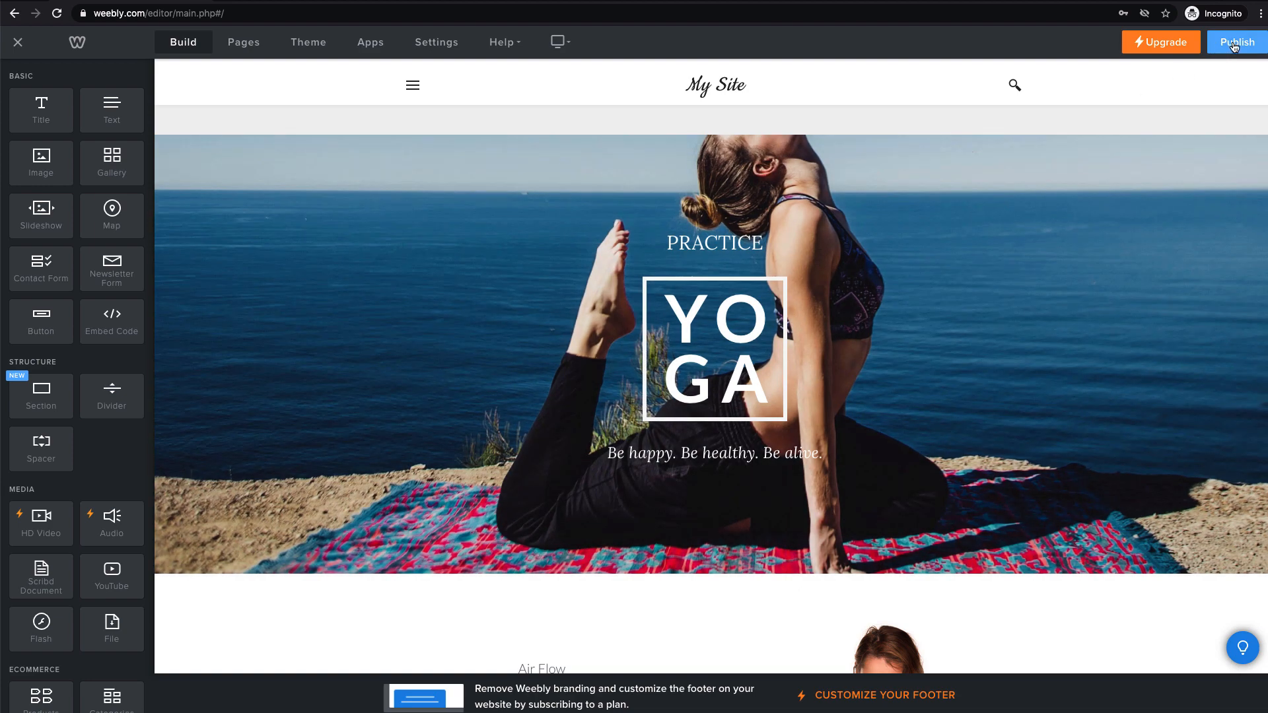
click(1235, 44)
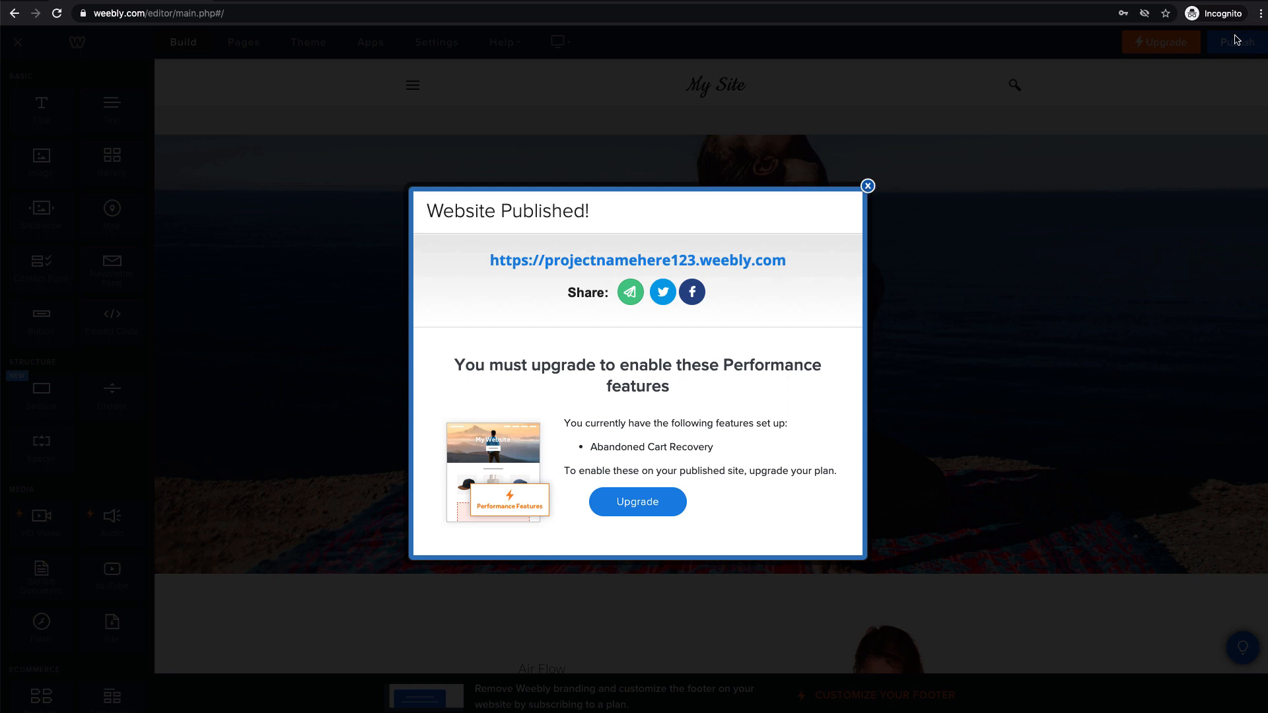
Close the Website Published dialog and scroll through the yoga page in the editor.
click(868, 186)
scroll(837, 342, down, 4)
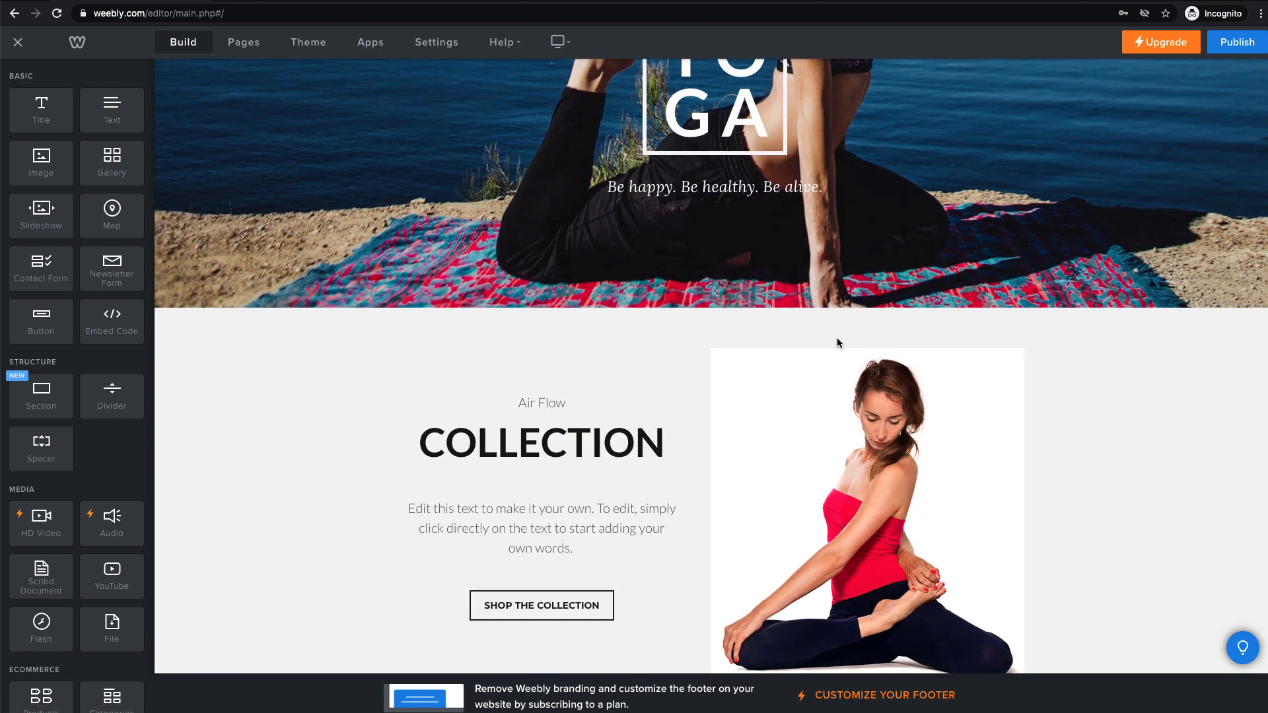
scroll(837, 338, up, 5)
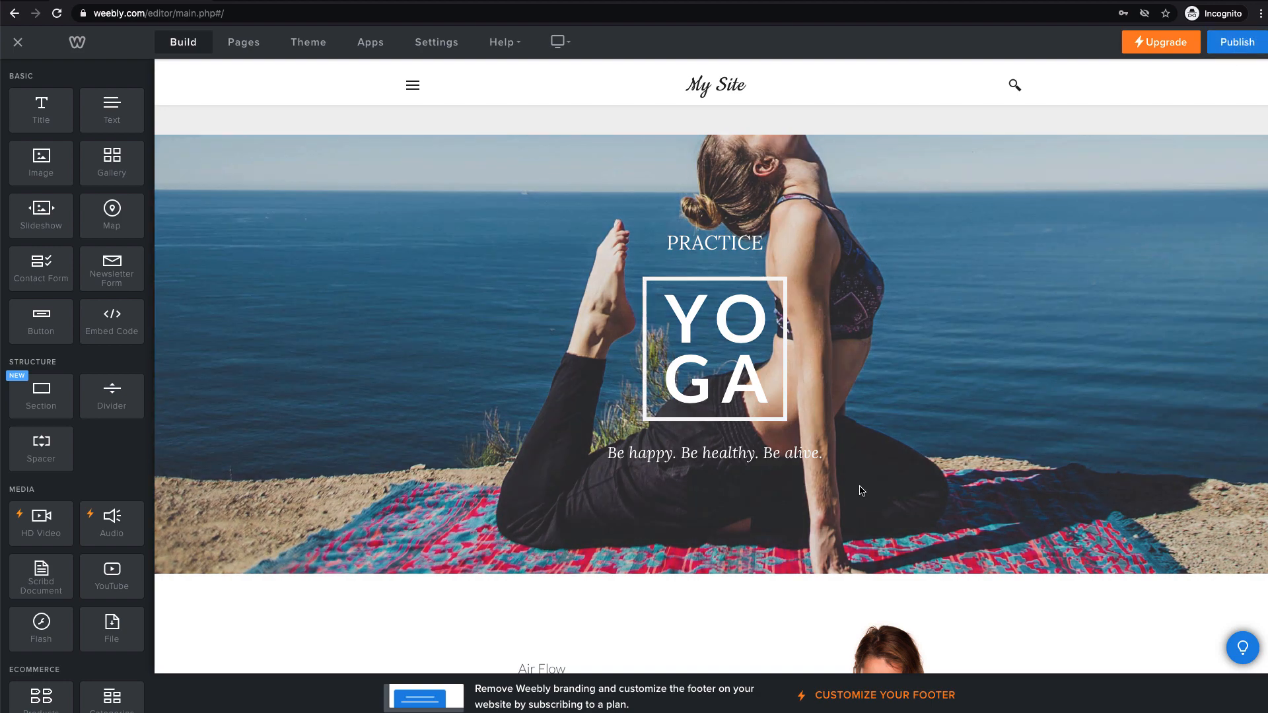
scroll(862, 490, down, 2)
scroll(861, 490, down, 4)
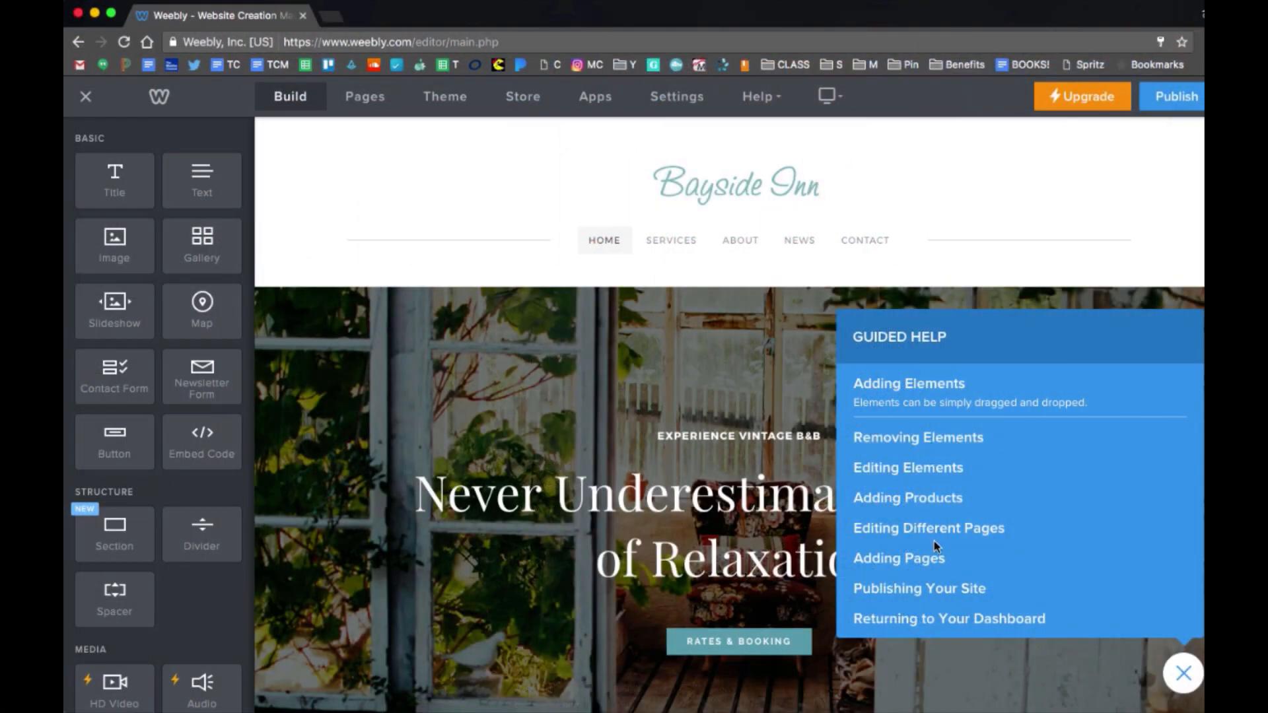
Close Guided Help and change the site title from Bayside Inn to 'My Tutorial!'.
click(1181, 687)
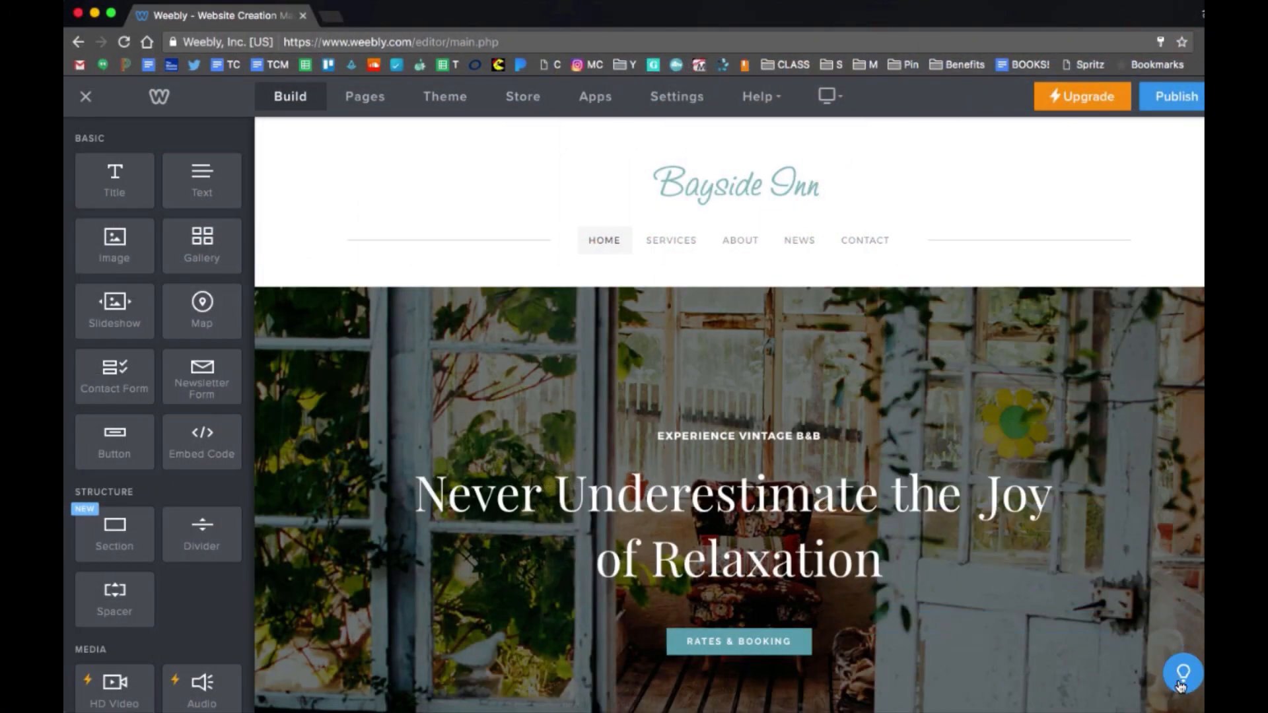
click(1181, 687)
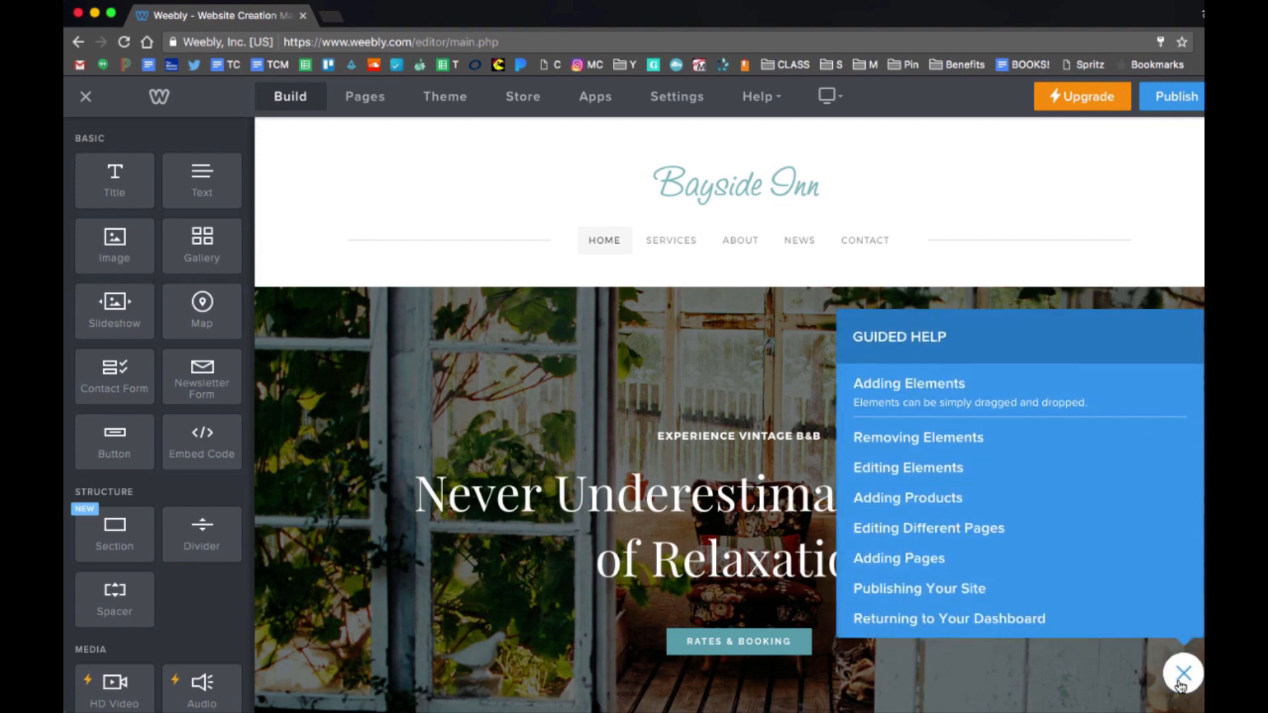
click(1181, 687)
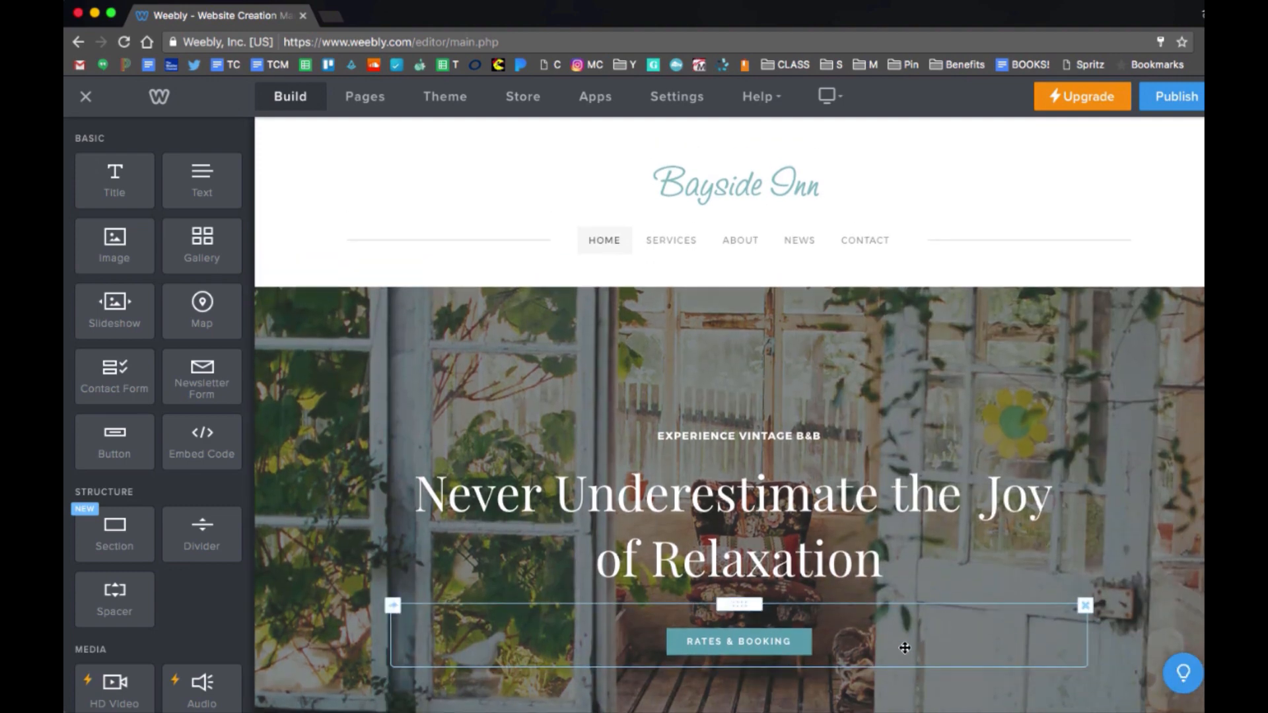
click(742, 186)
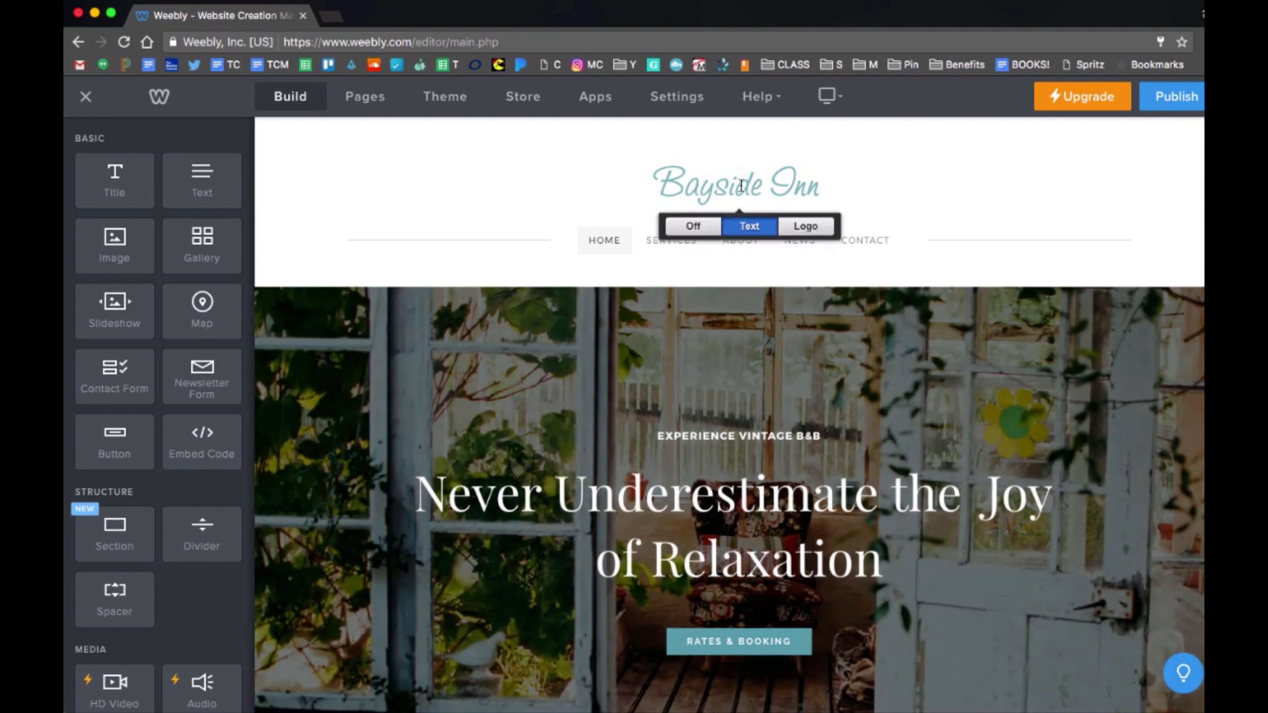
triple_click(741, 186)
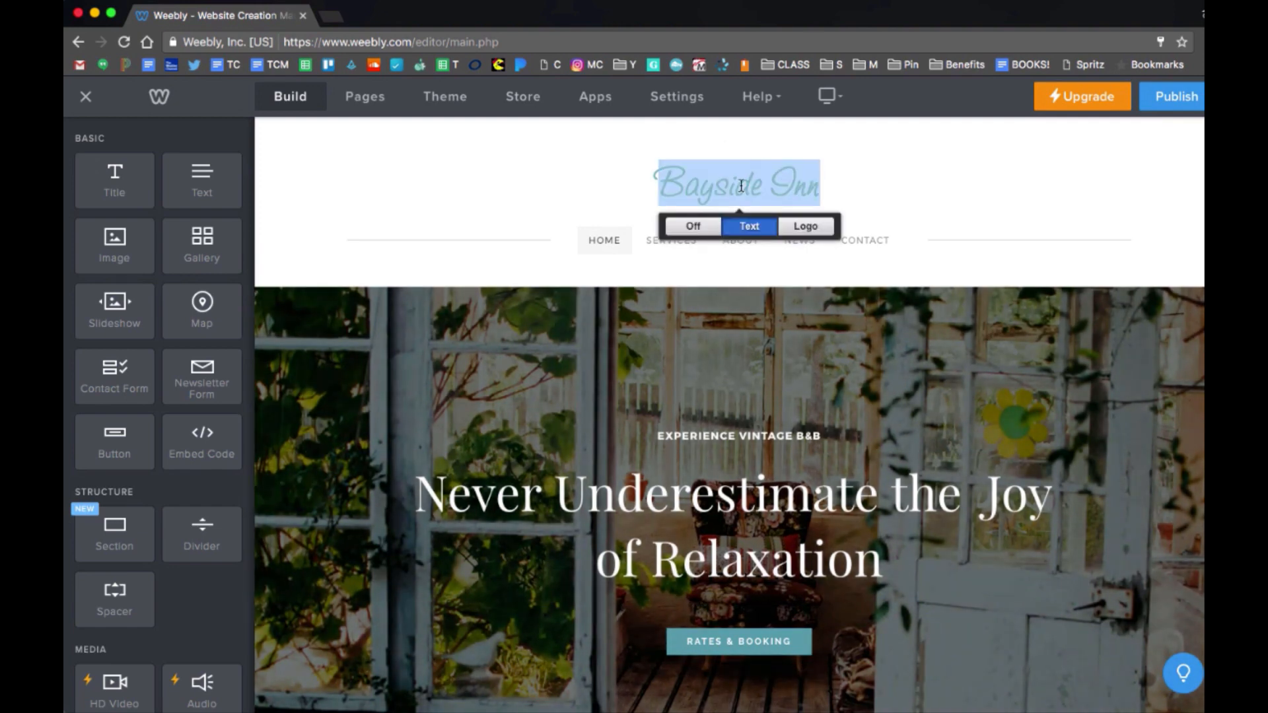
text(My Tut)
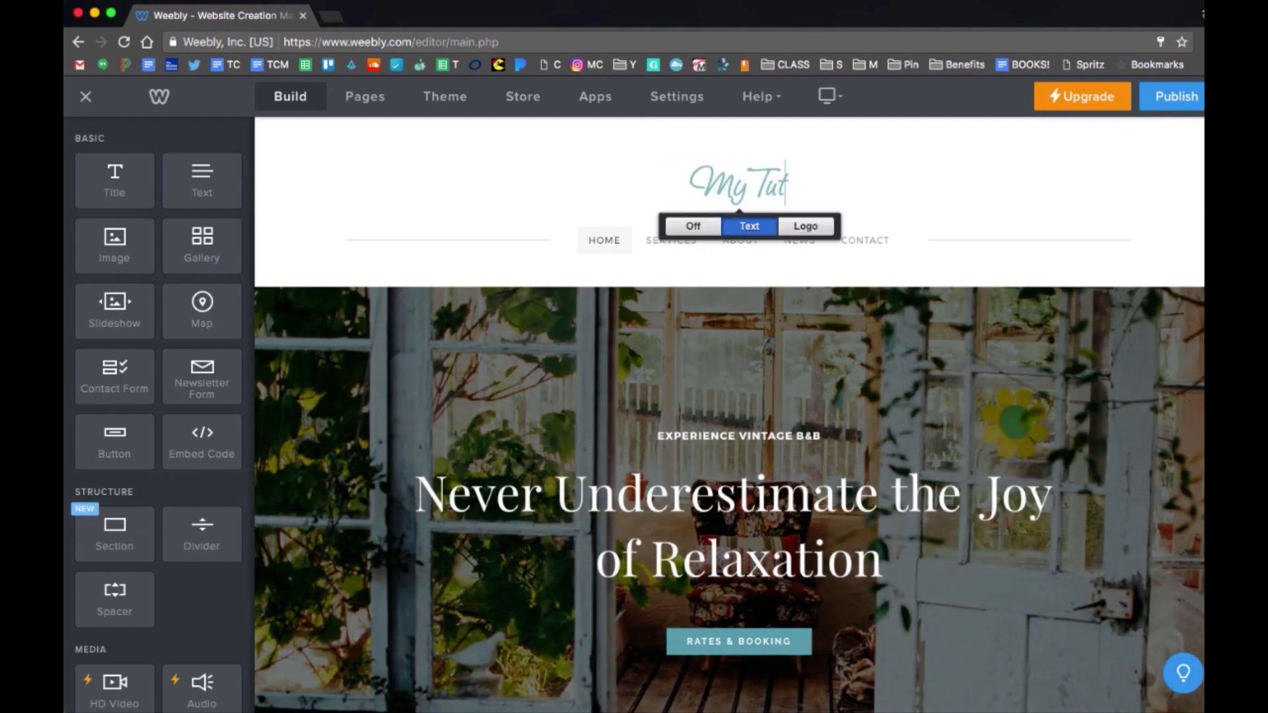
text(orial!)
click(936, 183)
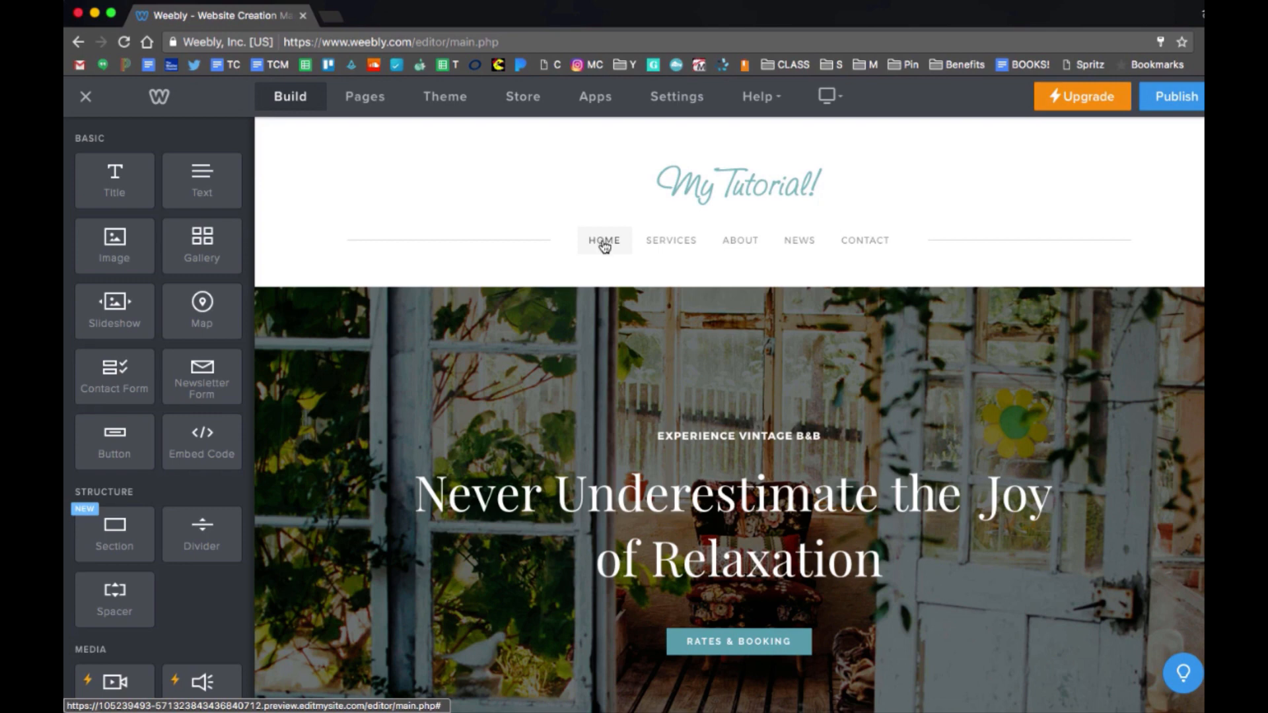
Visit the Services and About pages, then bring up the site's page list.
click(665, 246)
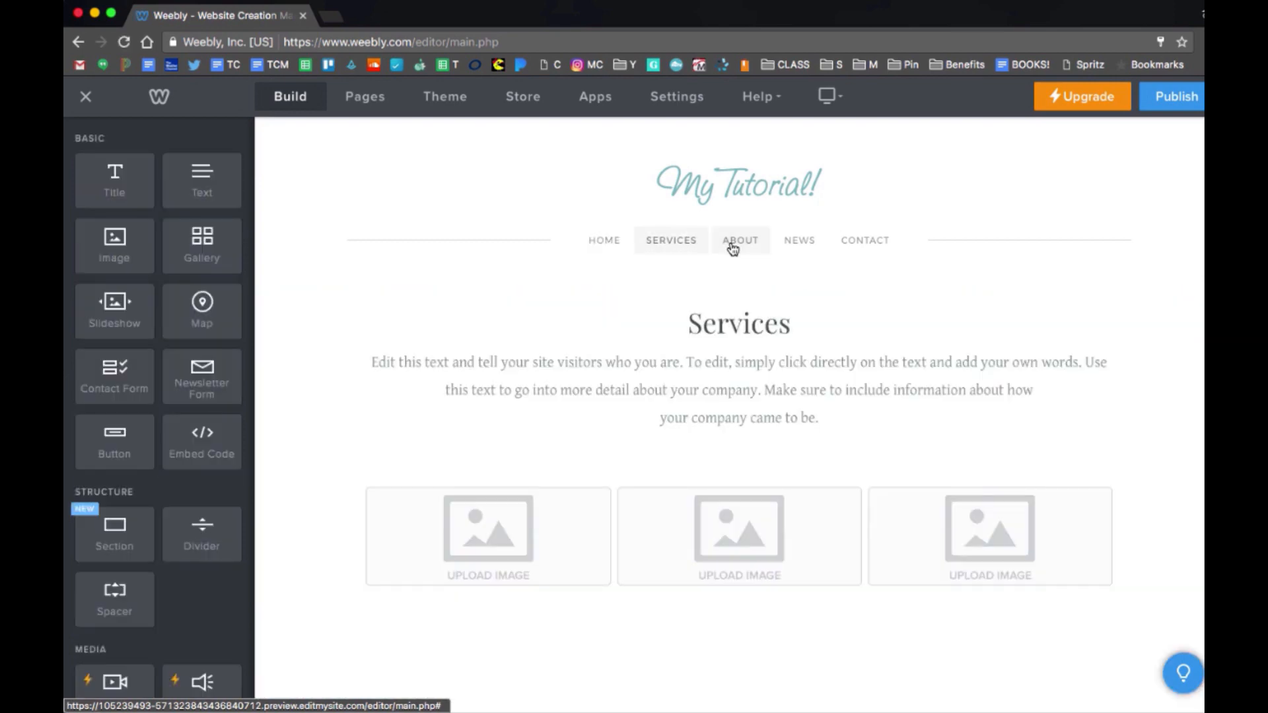
click(733, 249)
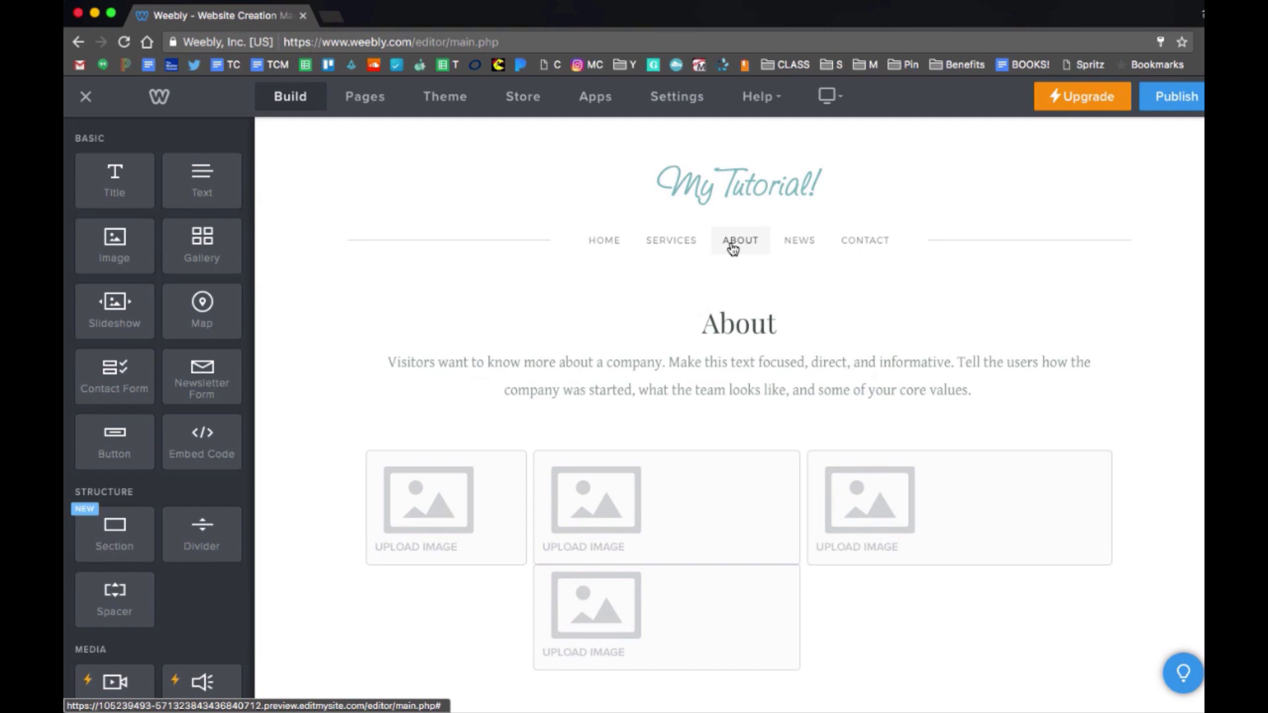
click(358, 102)
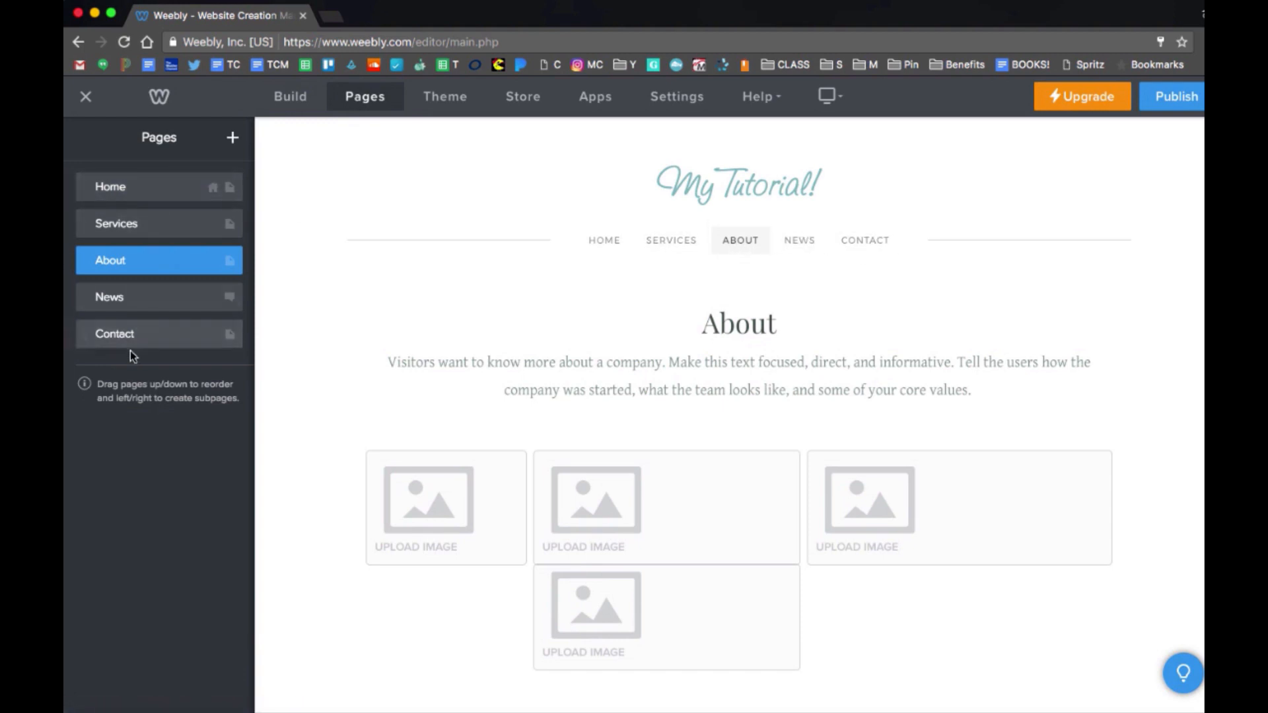
Rename the Services page to 'Rename'.
click(138, 223)
drag(137, 212, 67, 207)
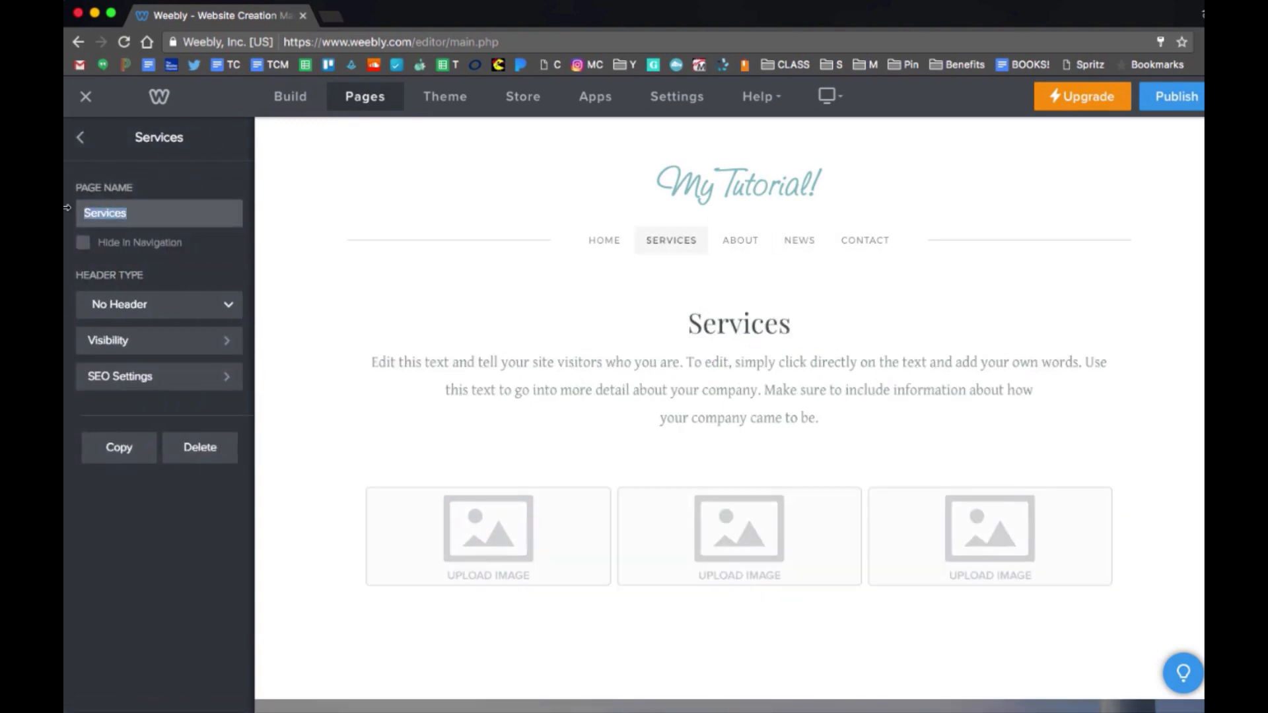
text(Rename)
click(82, 142)
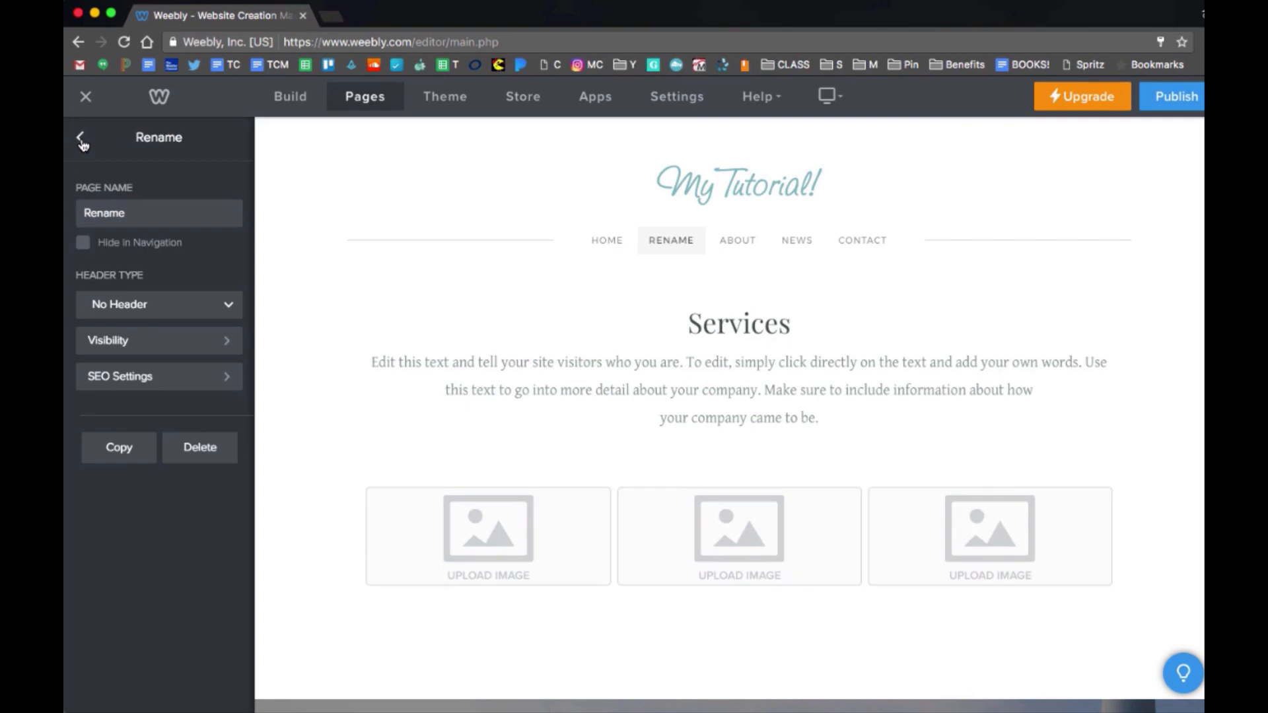
click(80, 139)
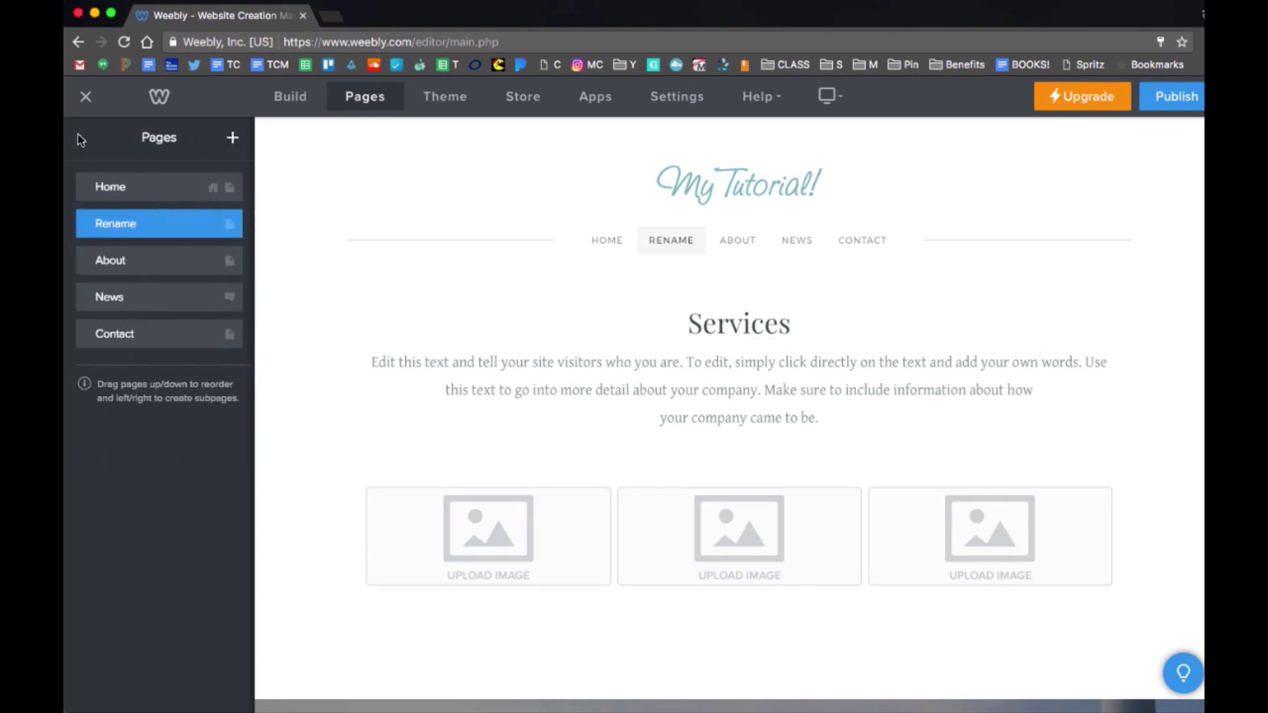
Add a standard page 'Another Page' with Header type Header and drag it higher in the list.
click(232, 139)
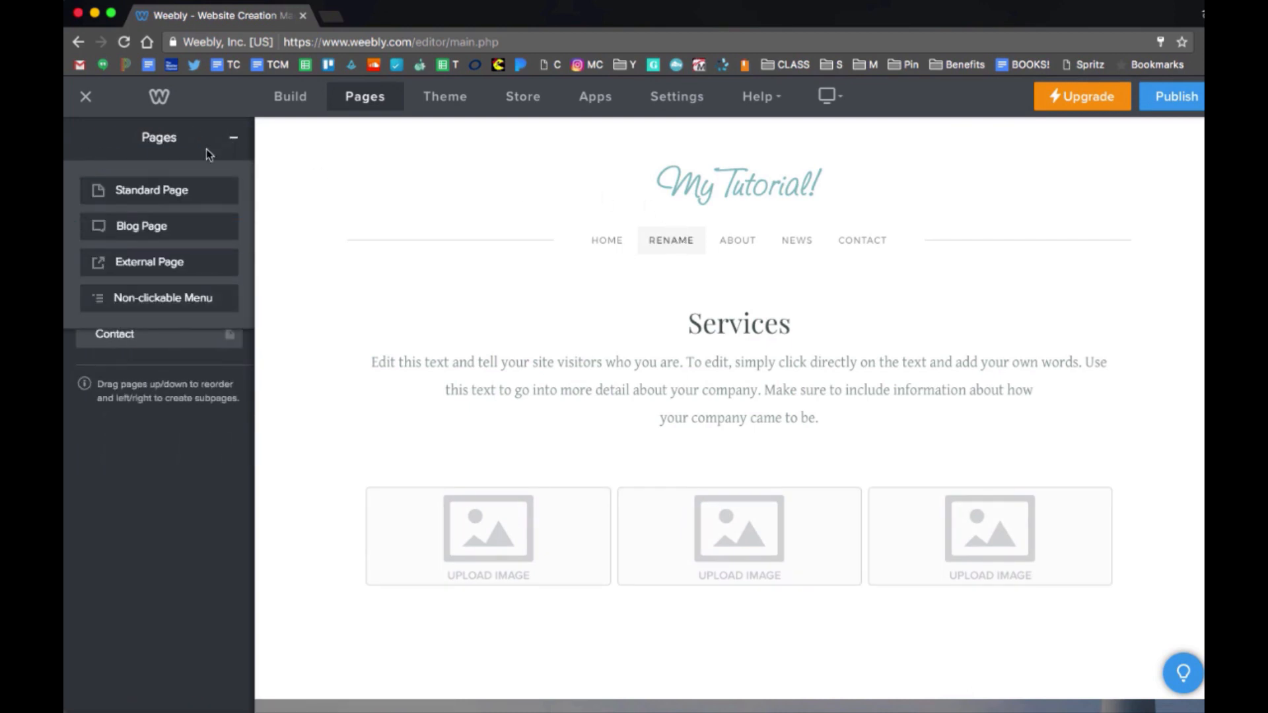
click(171, 192)
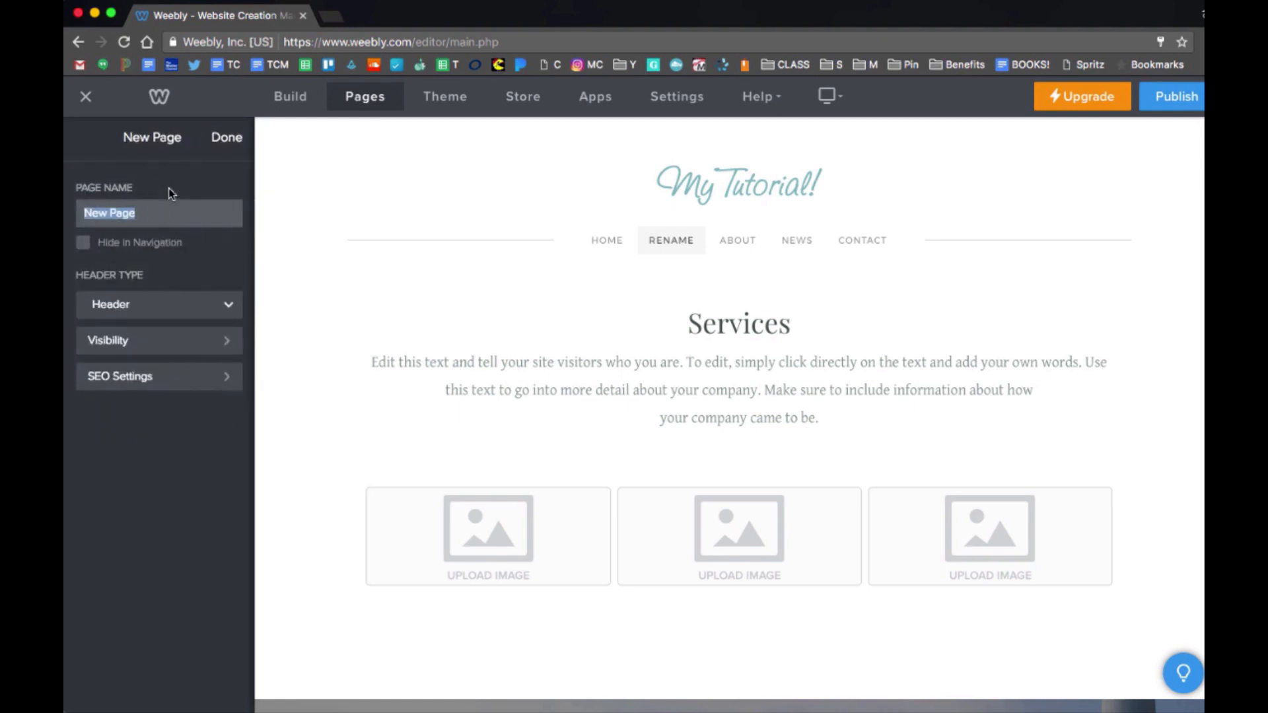
text(Another)
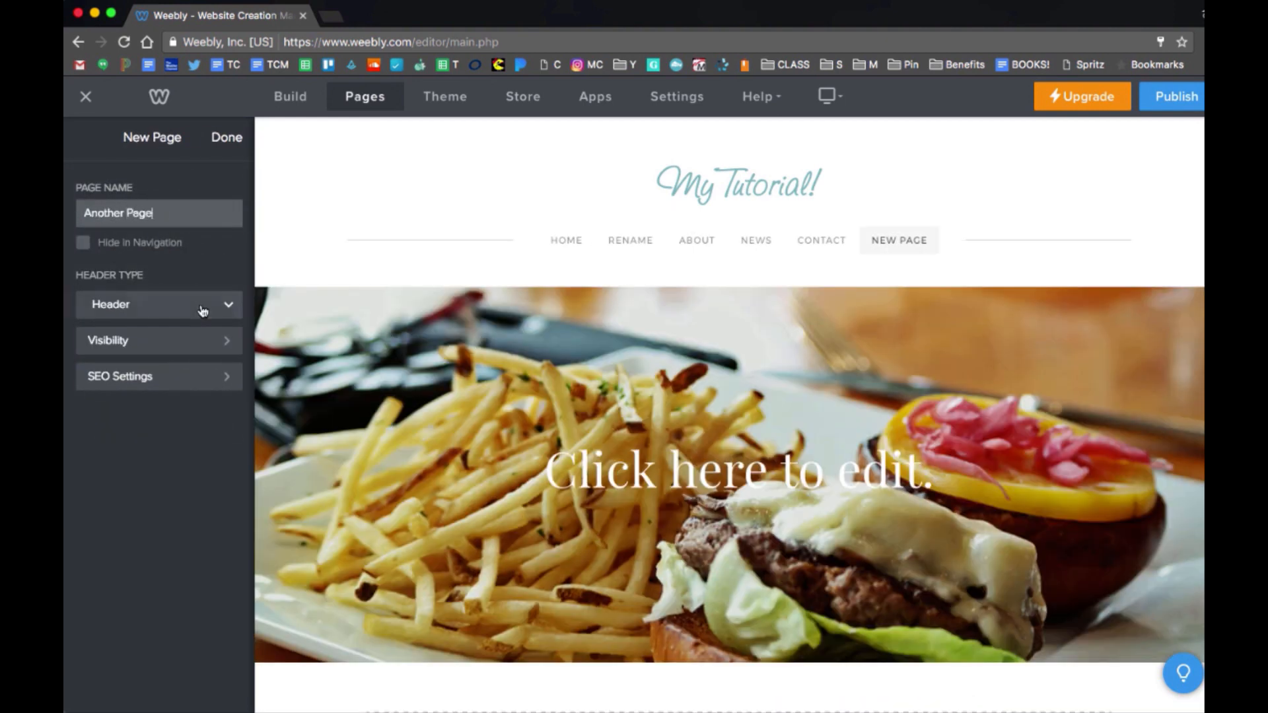
click(203, 309)
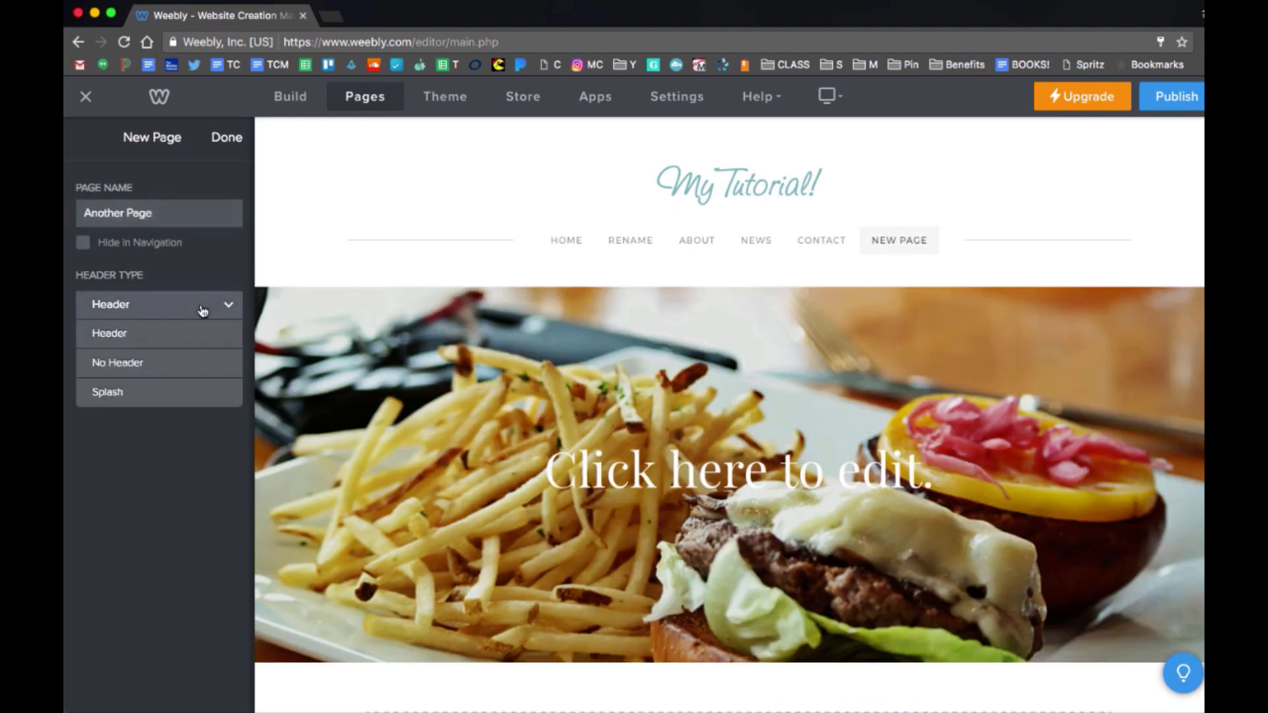
click(166, 362)
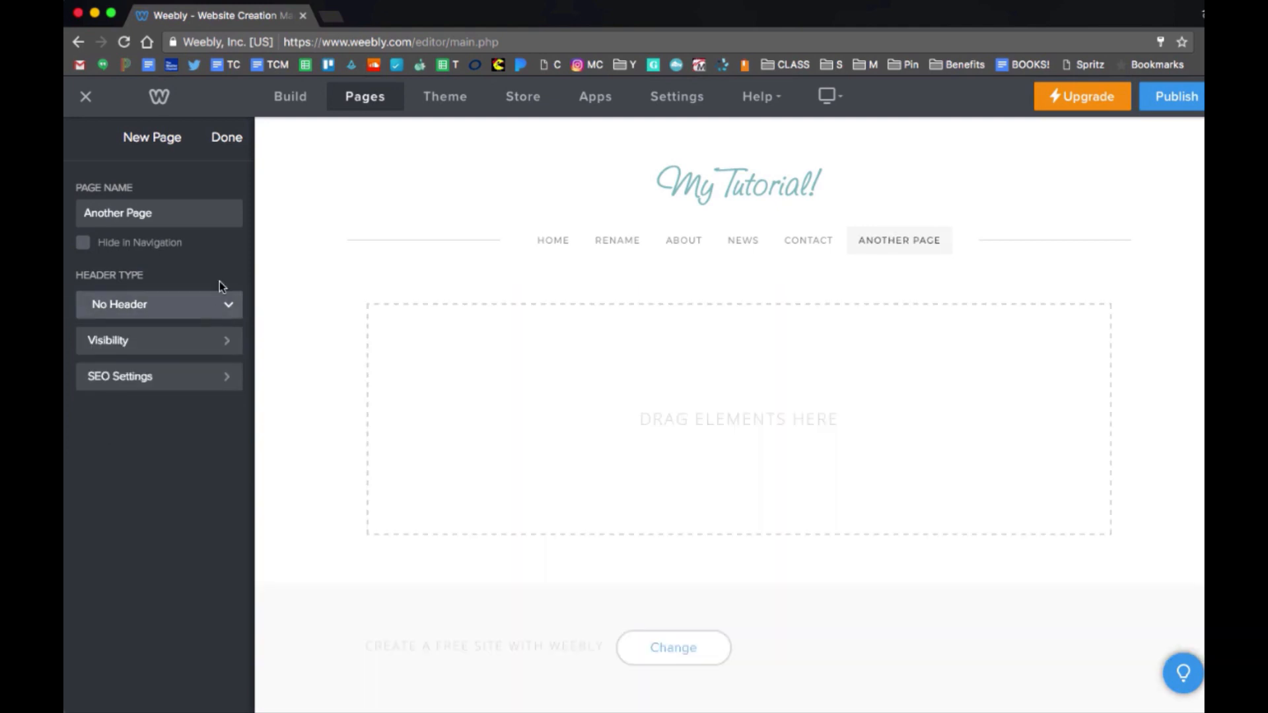
click(198, 309)
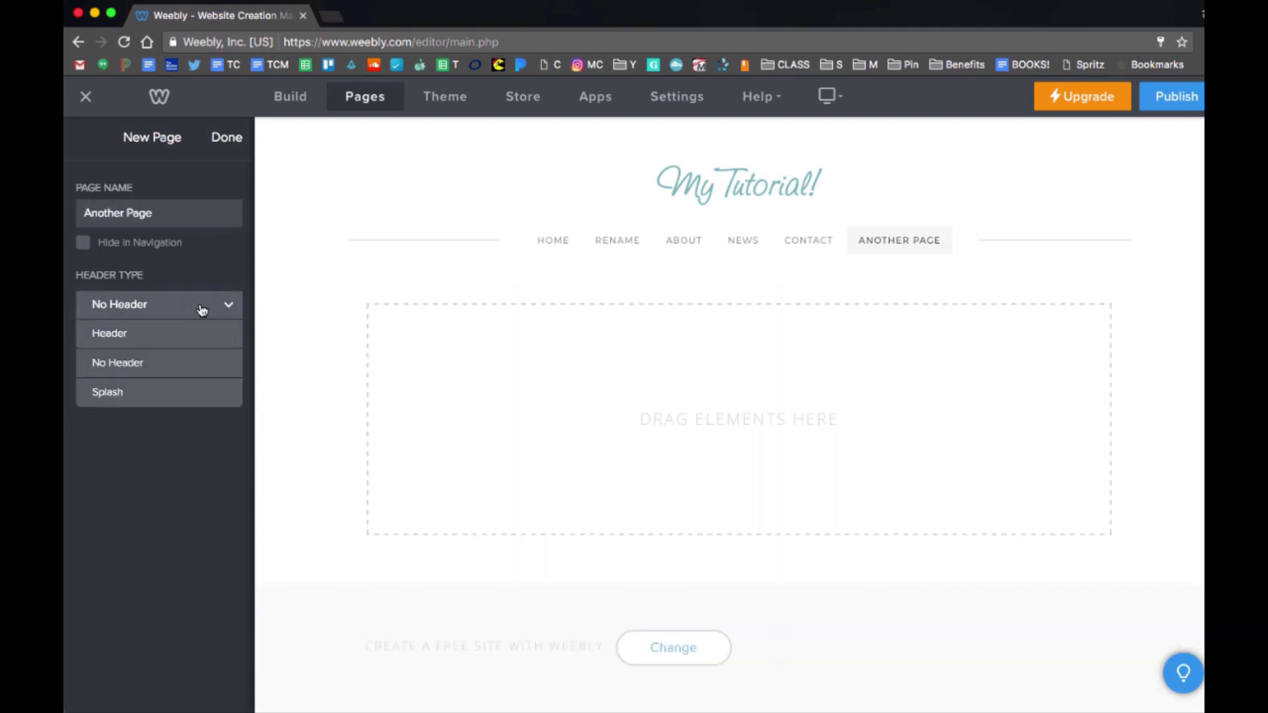
click(199, 342)
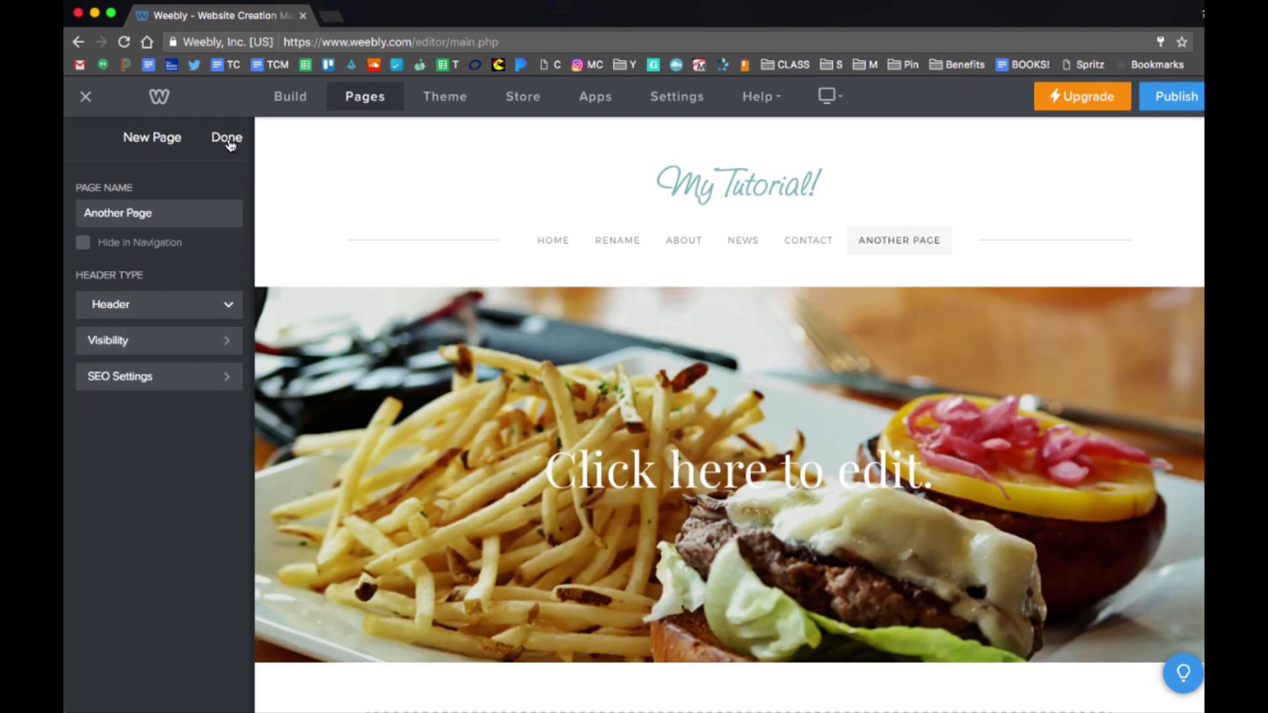
click(228, 139)
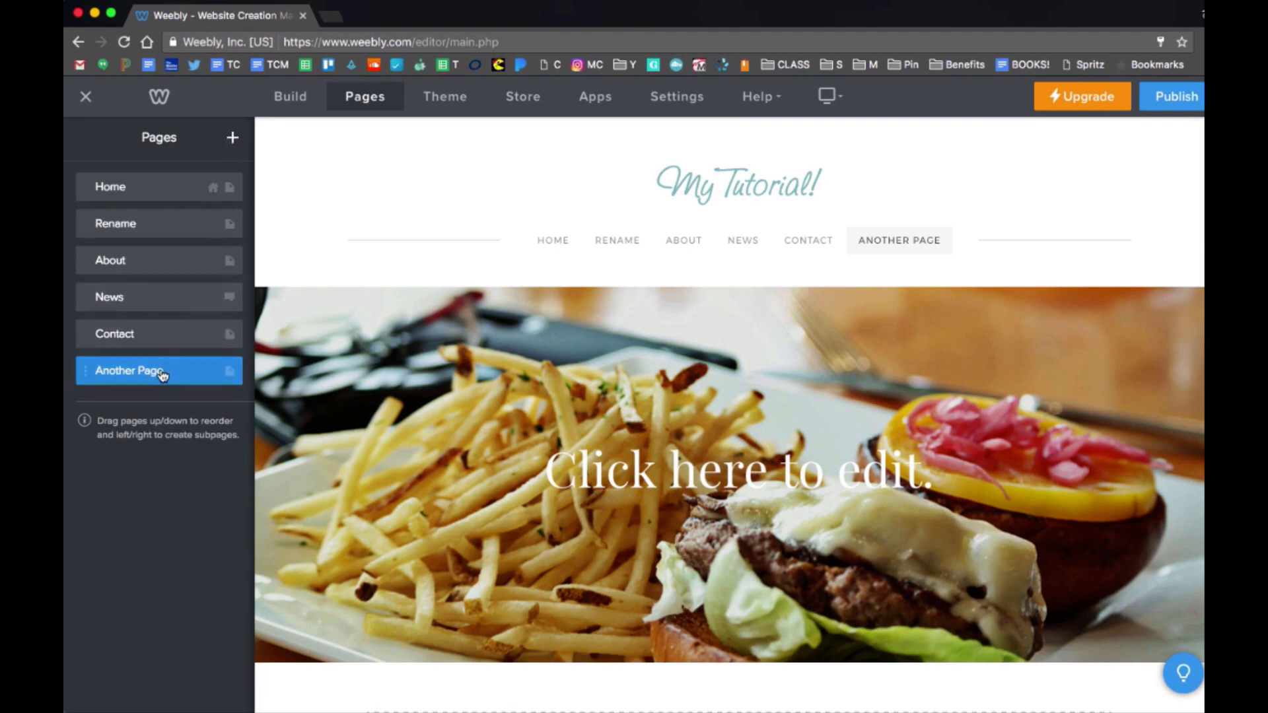
drag(161, 371, 156, 270)
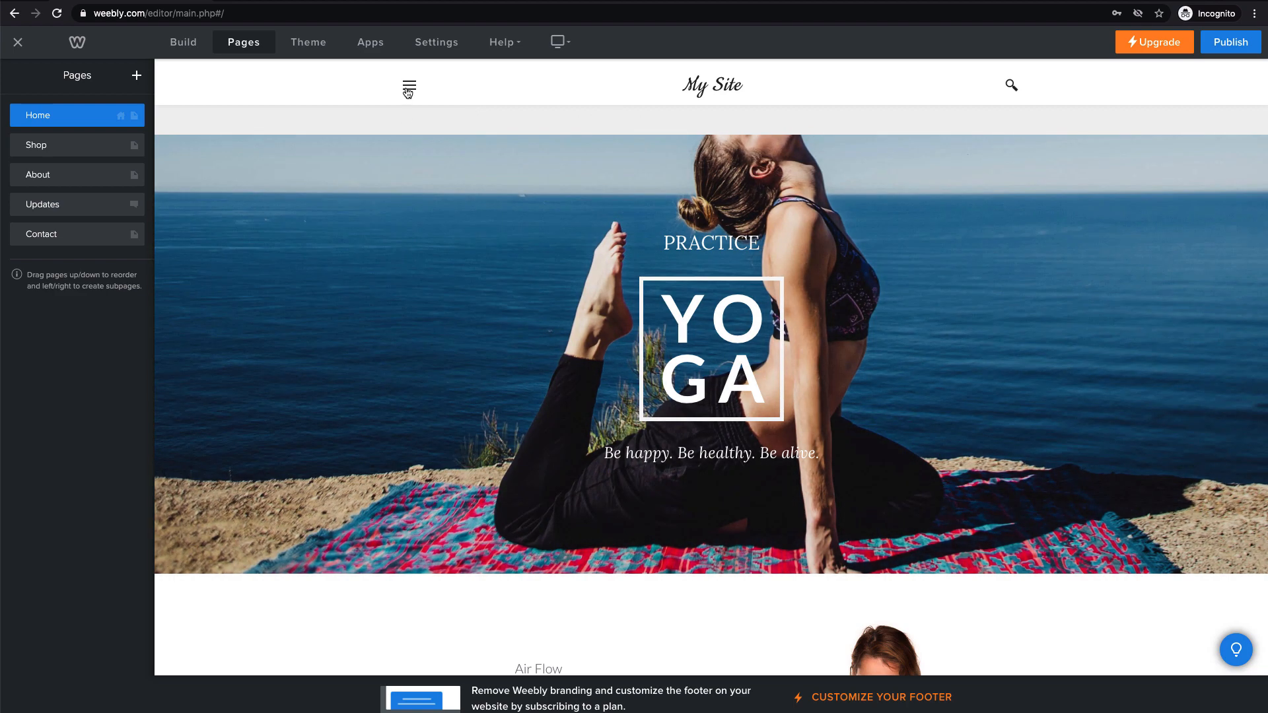
Switch off Collapse Navigation in Theme Options so Home, Shop, About, Updates and Contact show.
click(408, 92)
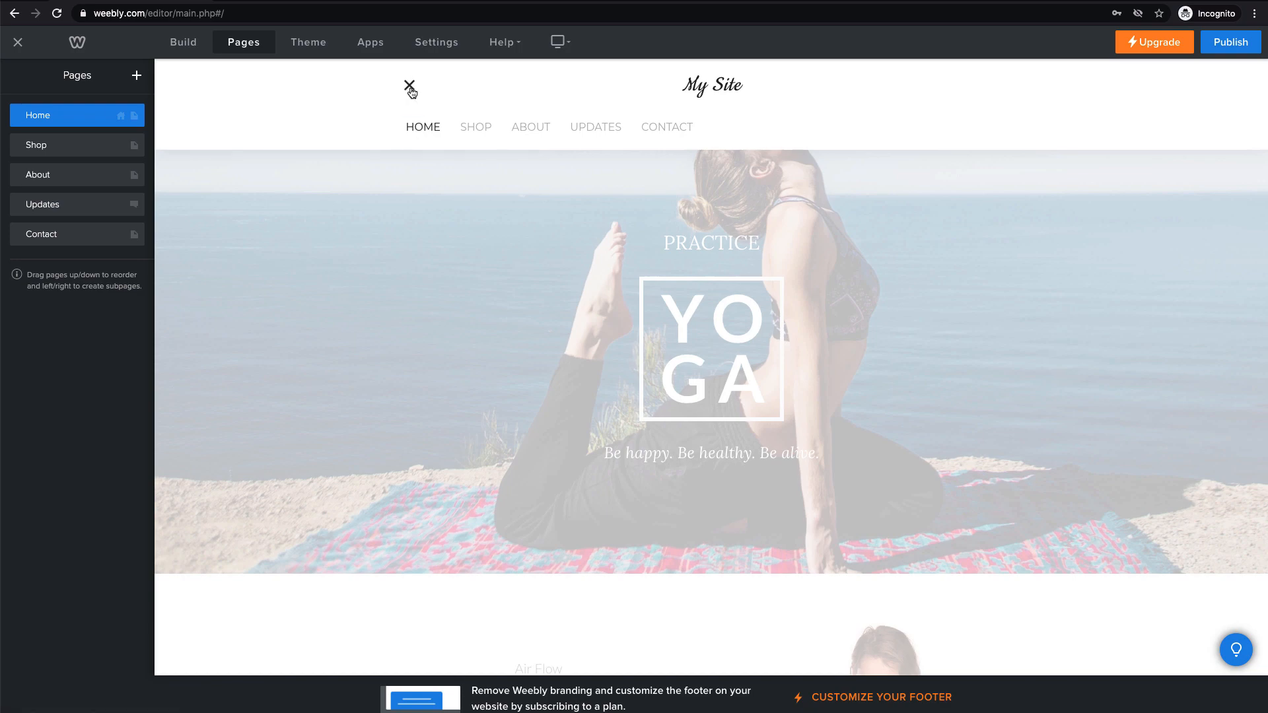
click(409, 88)
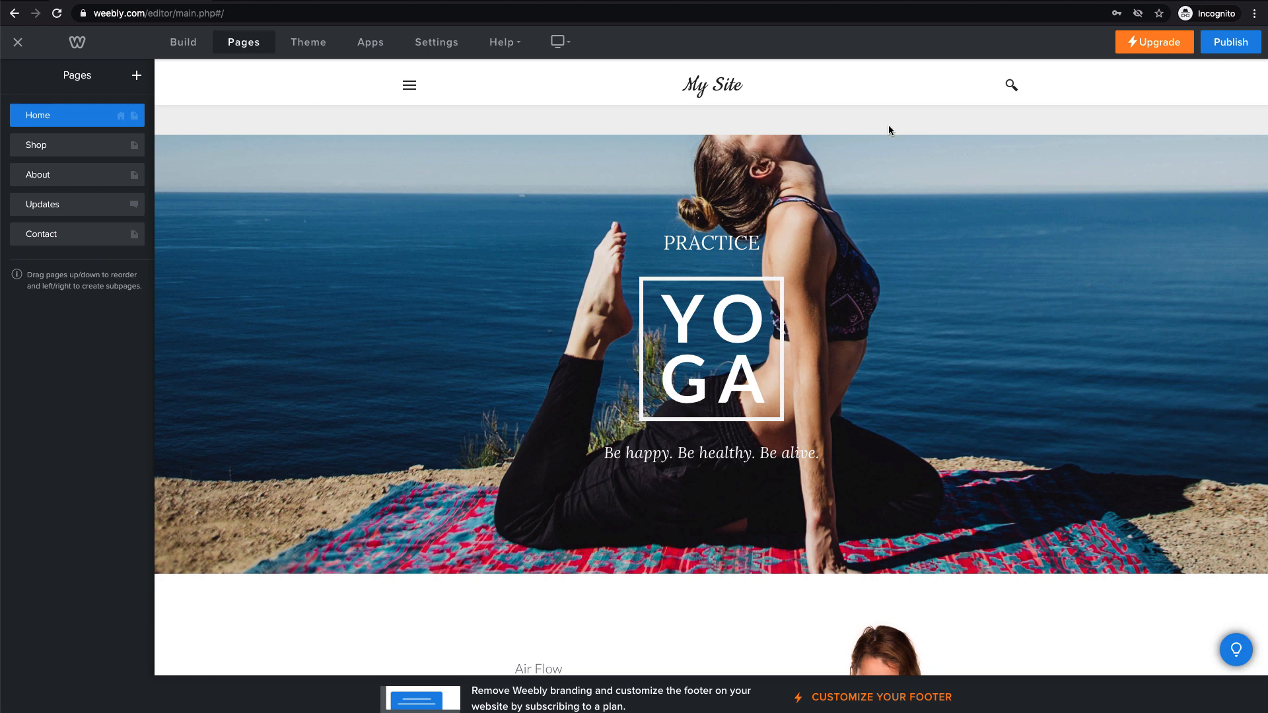
click(319, 45)
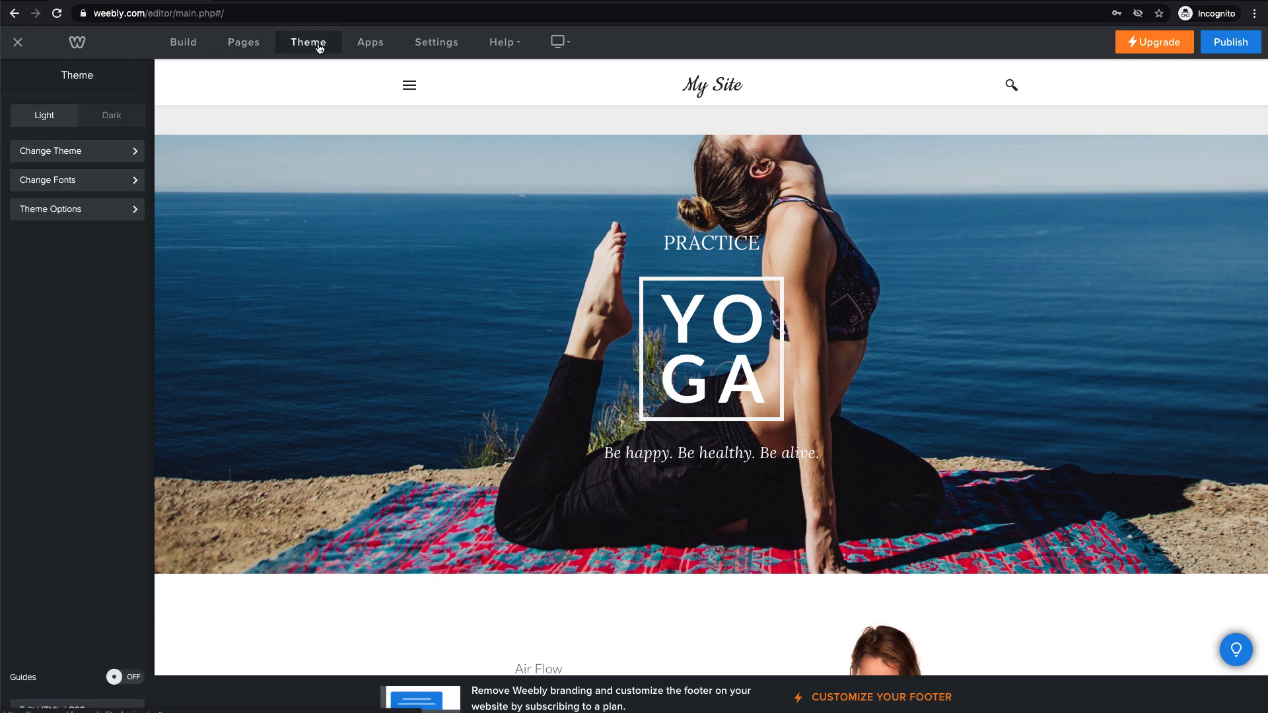
click(92, 220)
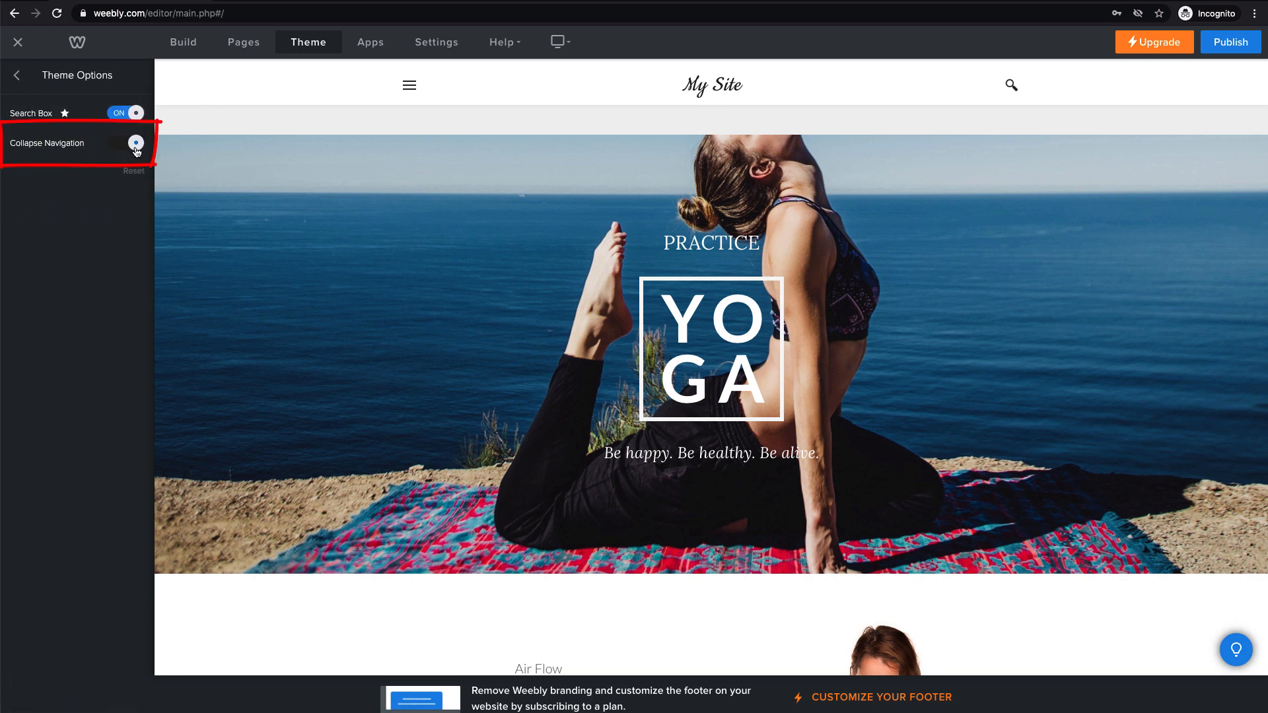
click(115, 149)
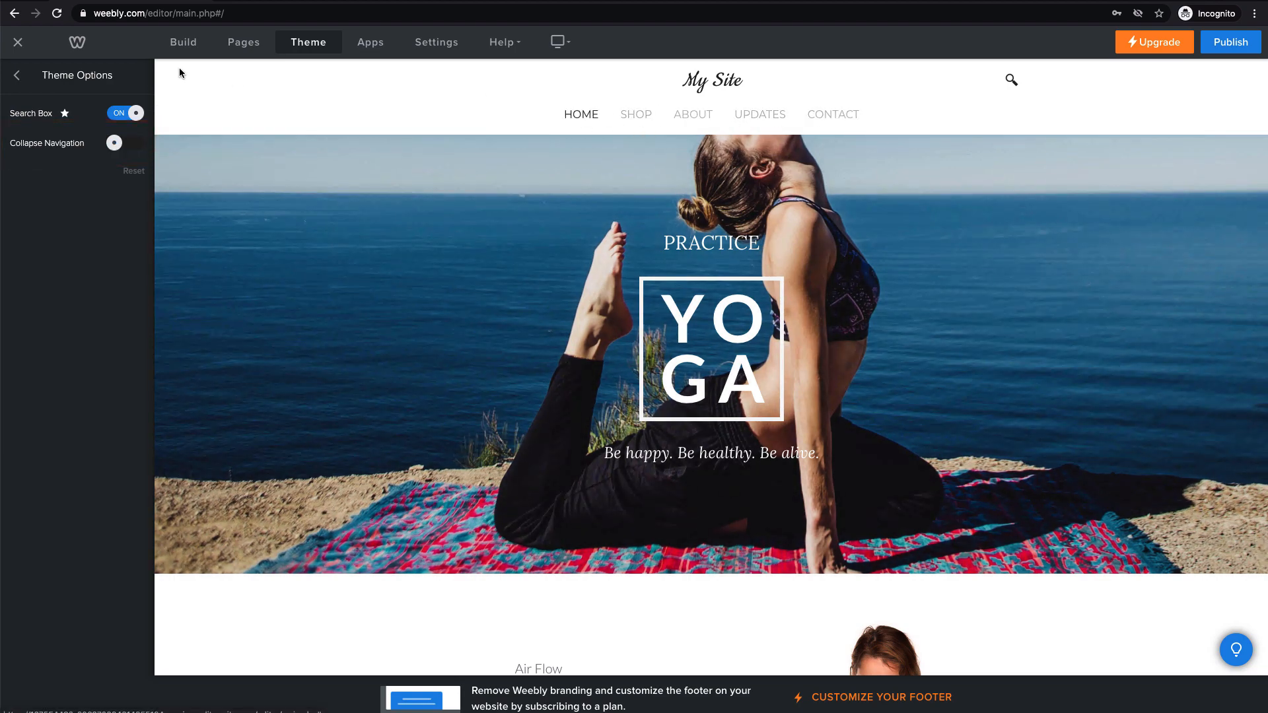
click(248, 45)
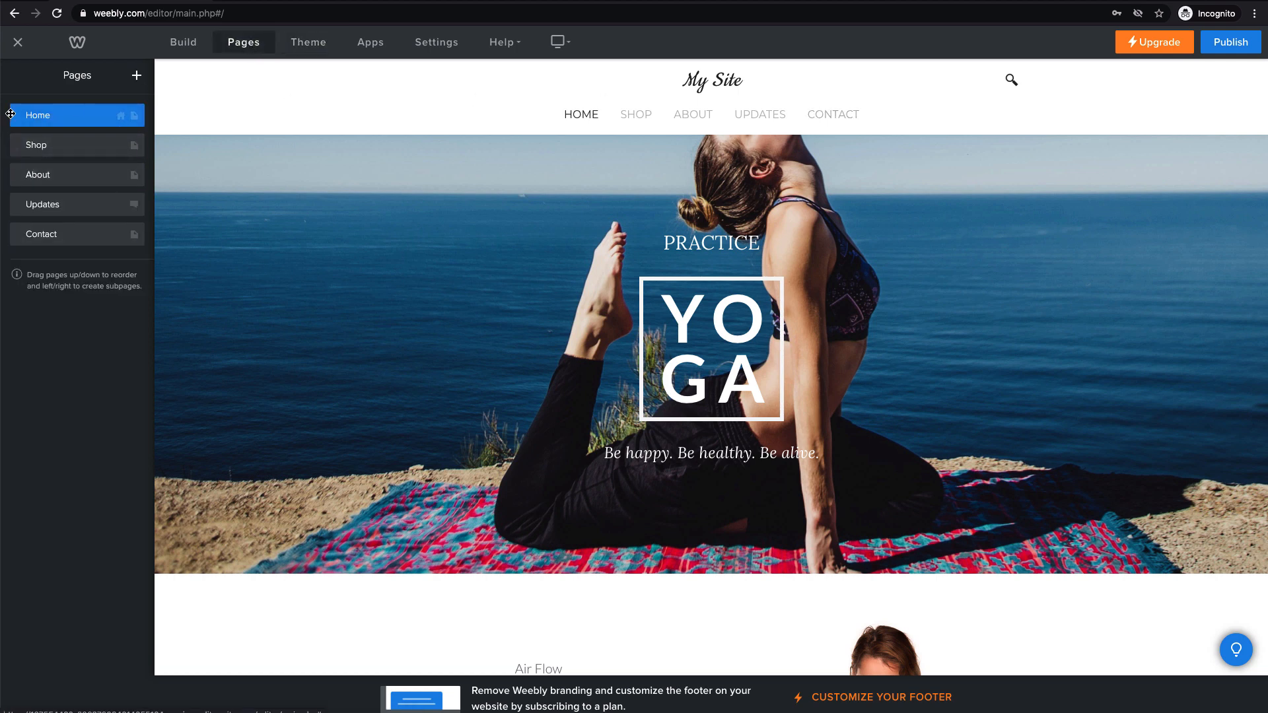
click(318, 44)
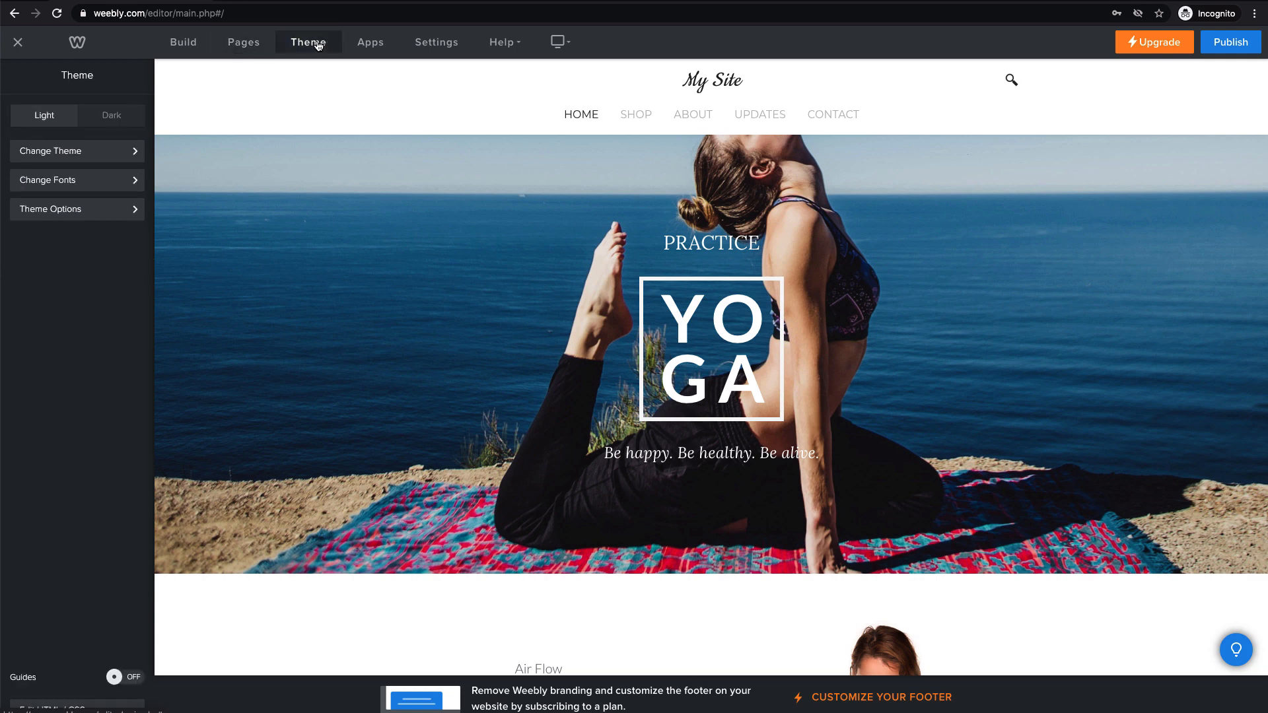
click(104, 209)
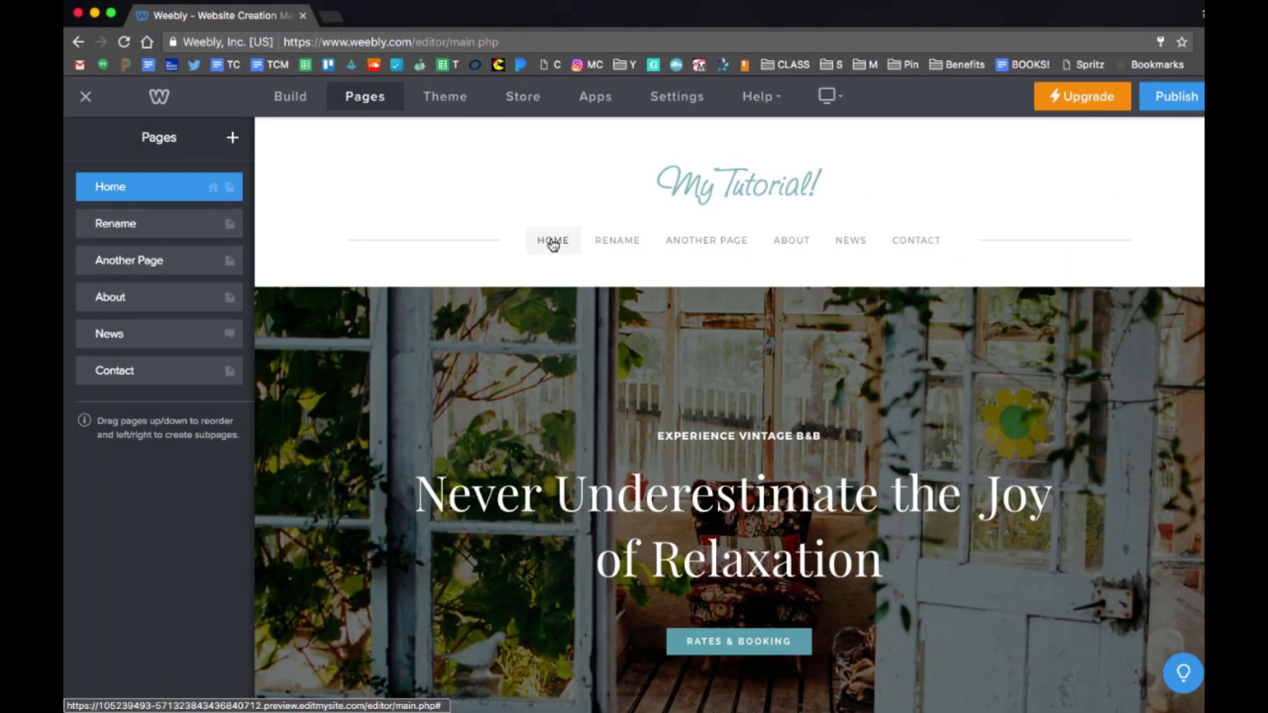
On the Build tab, select the 'EXPERIENCE VINTAGE B&B' tagline and apply italic and underline.
click(292, 96)
scroll(448, 474, down, 2)
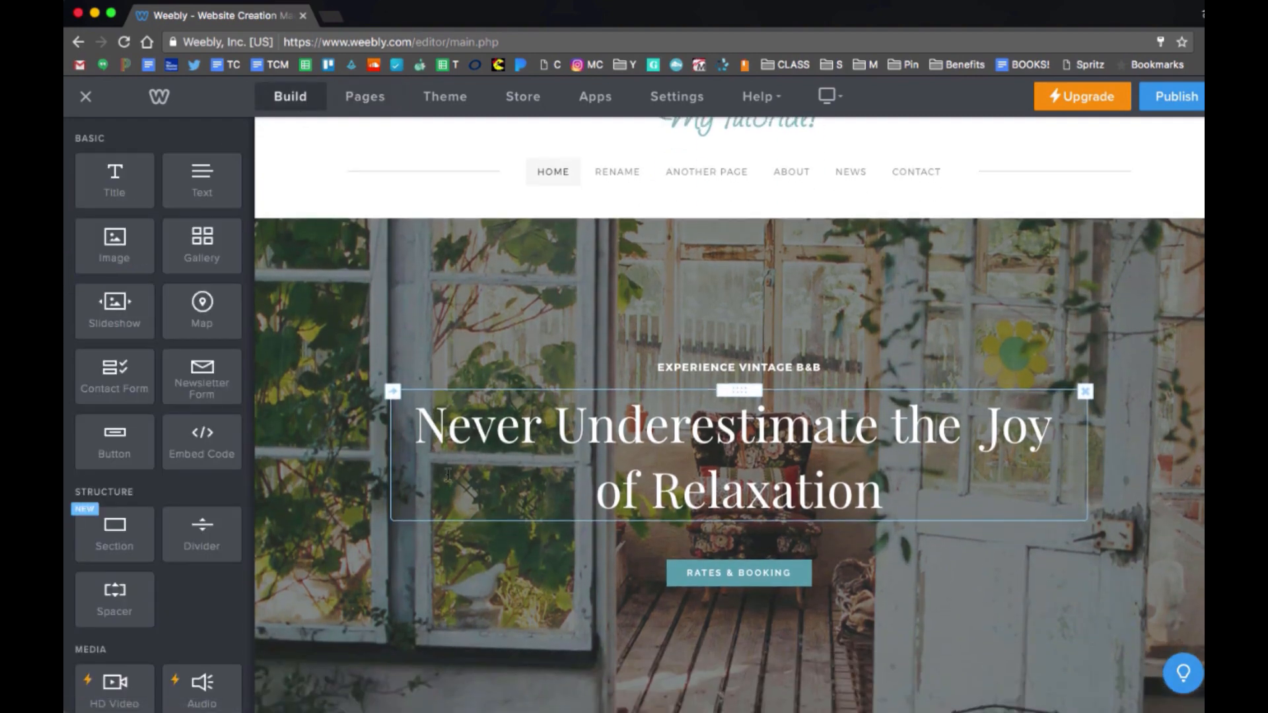
triple_click(746, 367)
click(719, 344)
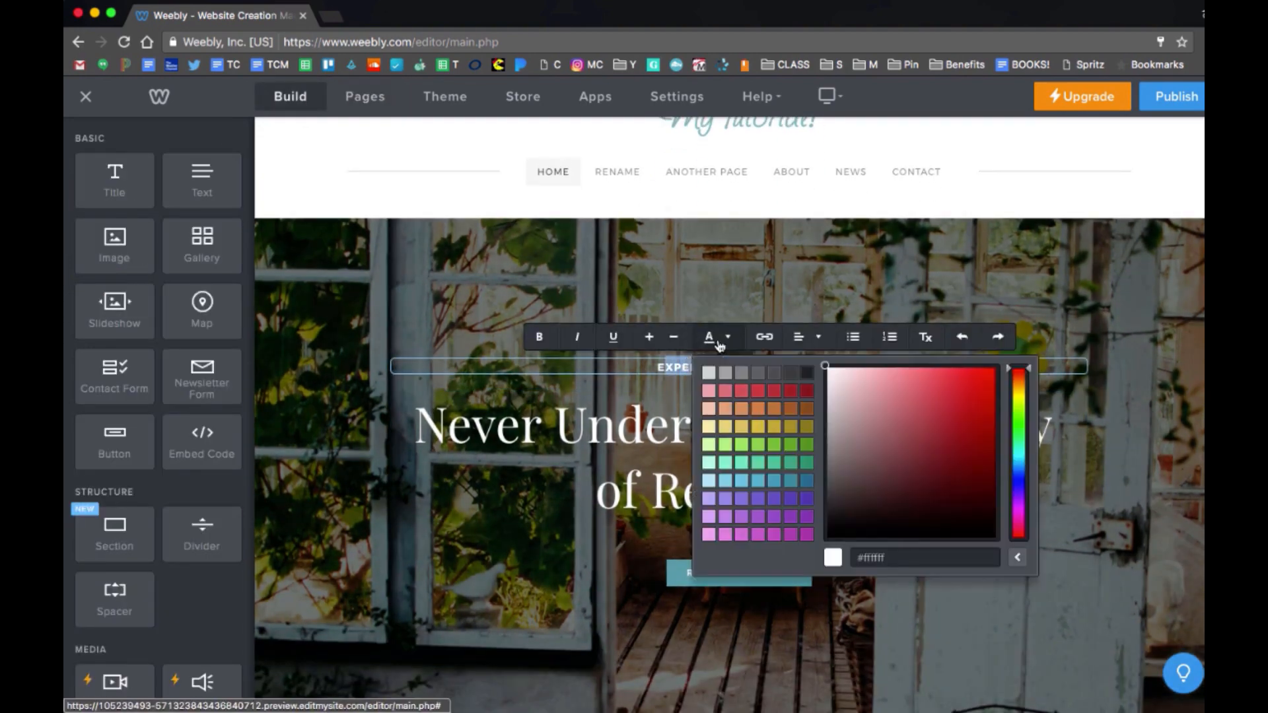
click(685, 368)
triple_click(685, 368)
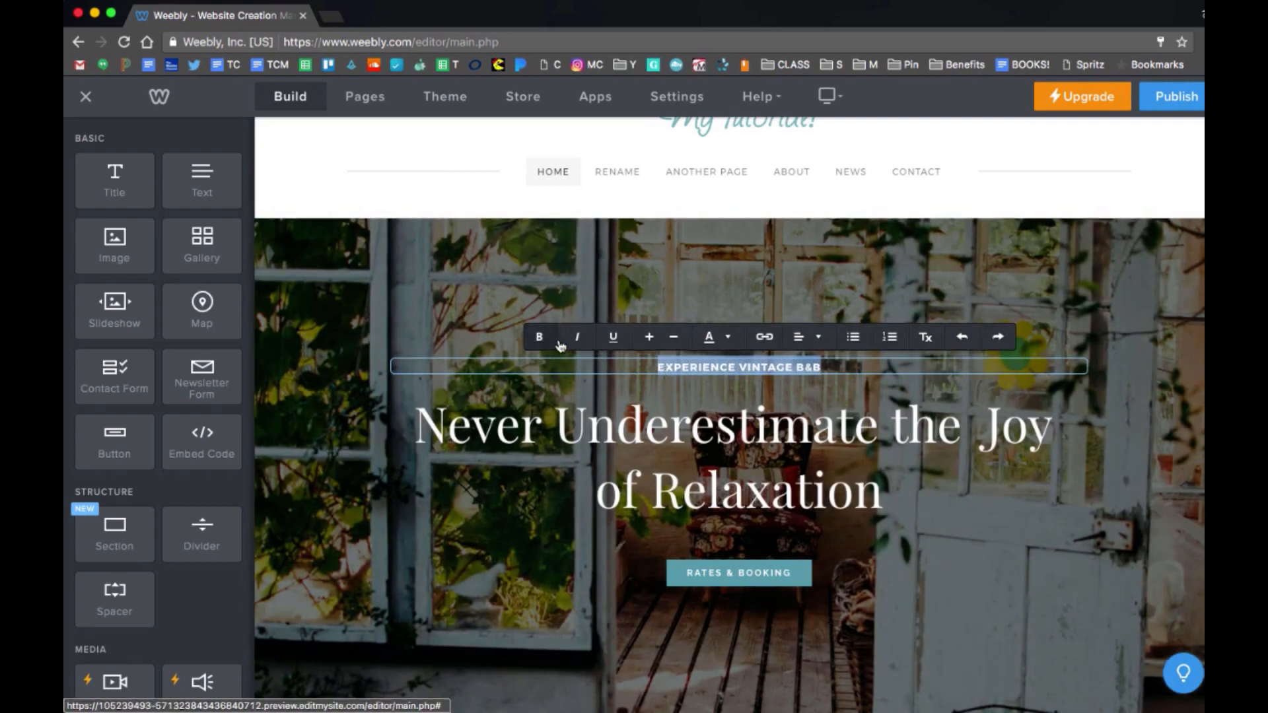
click(577, 338)
click(613, 338)
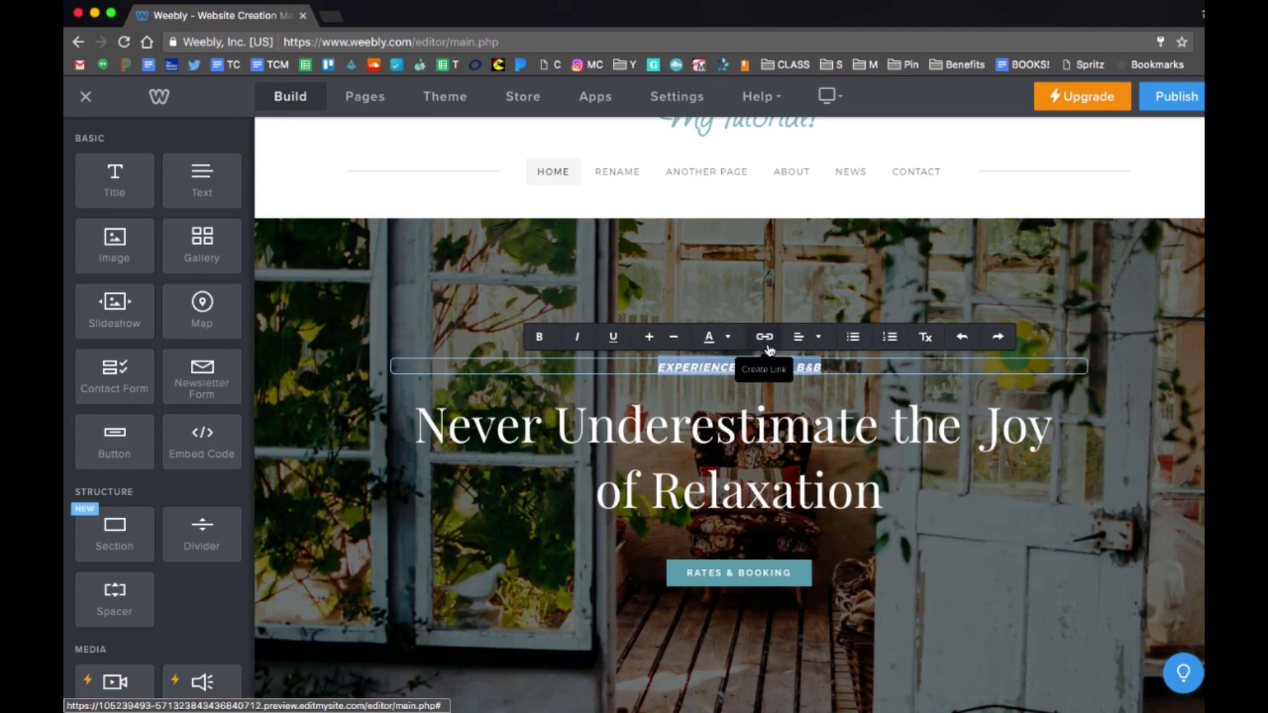
Link the EXPERIENCE VINTAGE B&B subtitle to the website URL experience.com.
click(768, 350)
click(538, 397)
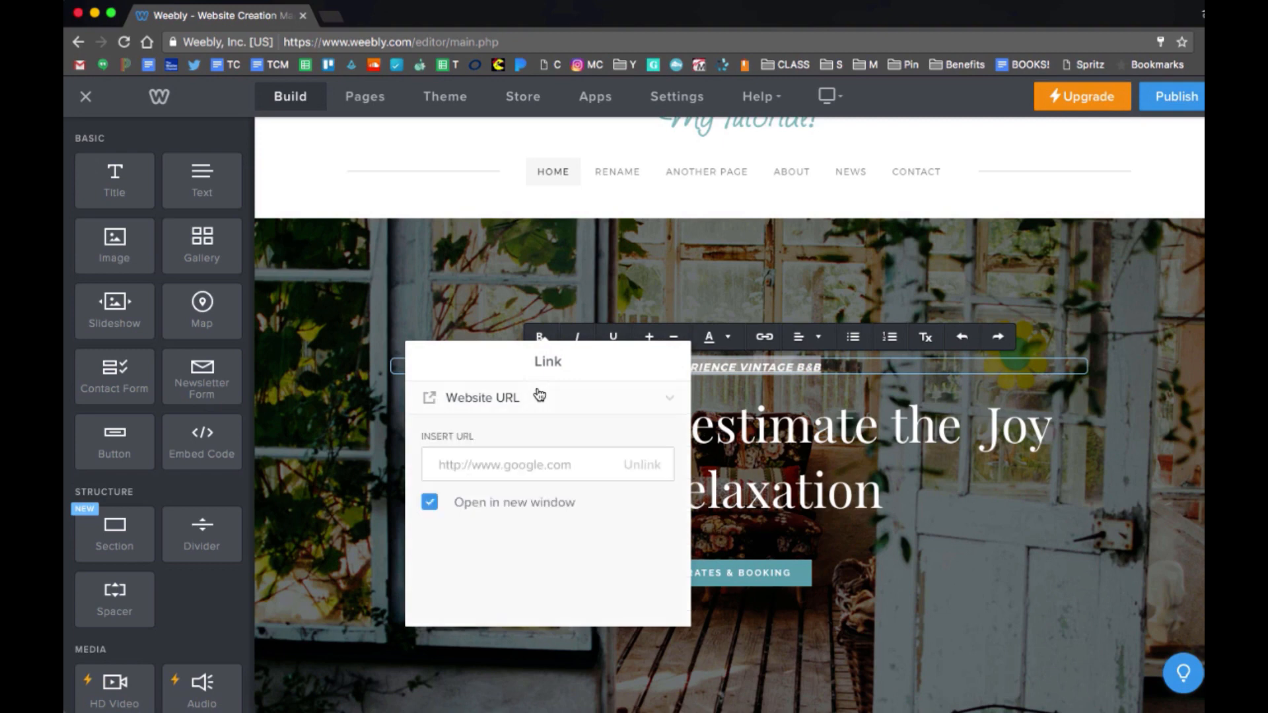
click(506, 456)
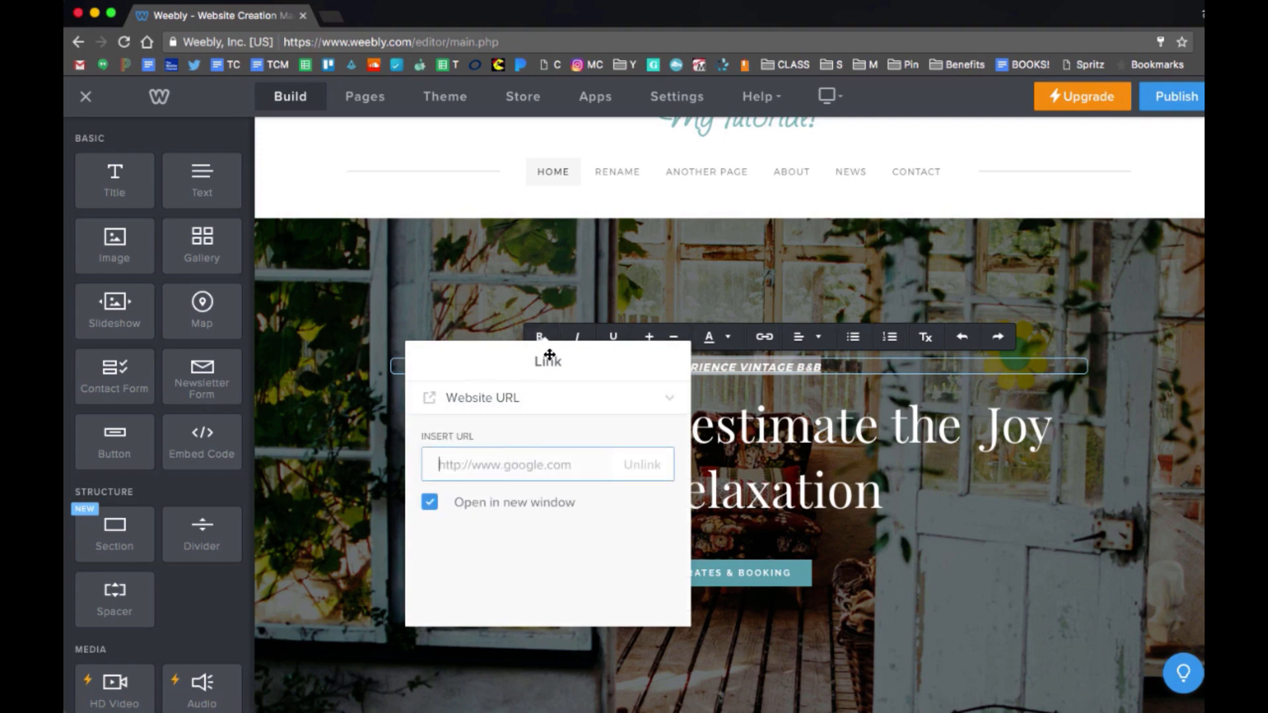
drag(520, 359, 463, 387)
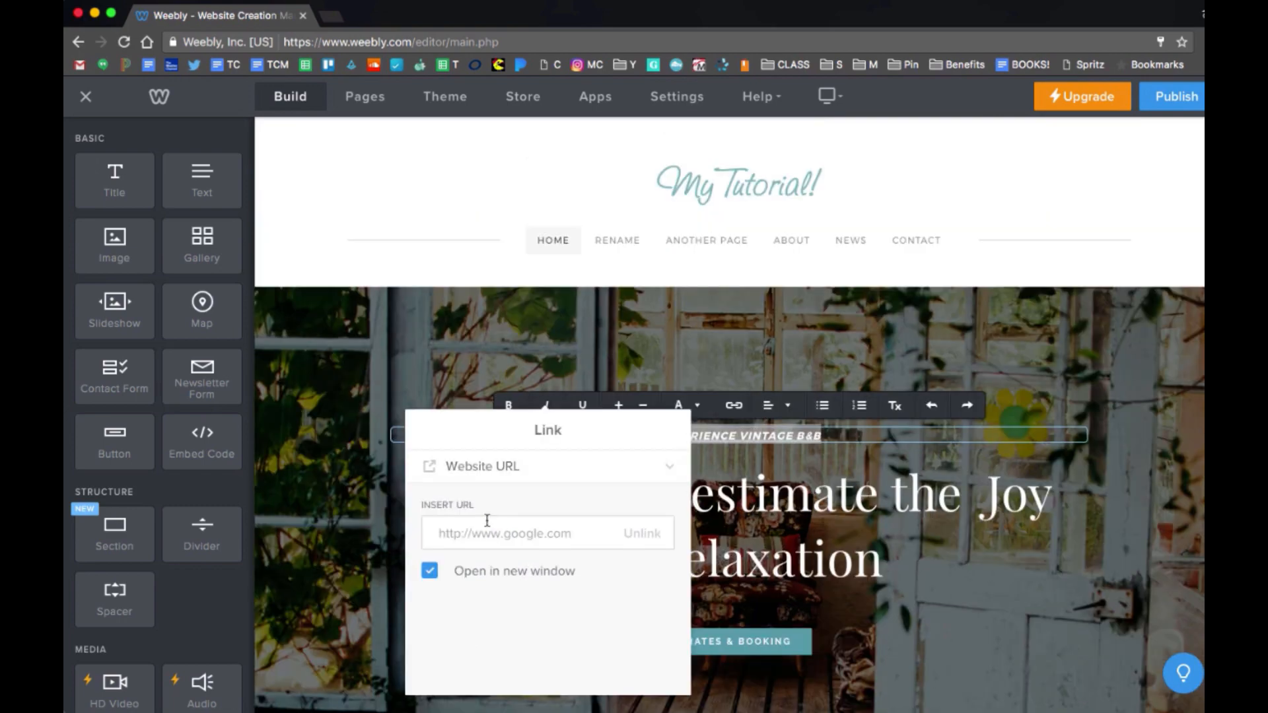
click(486, 537)
text(experience.c)
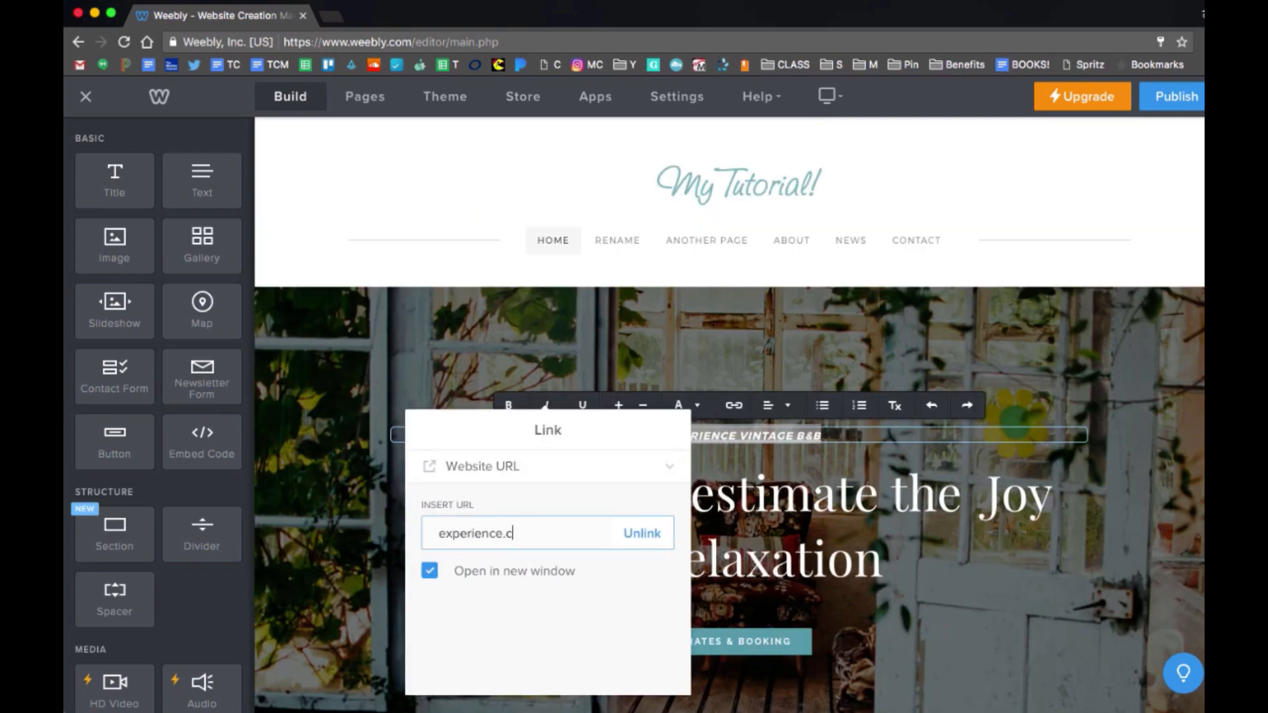
text(om)
click(723, 476)
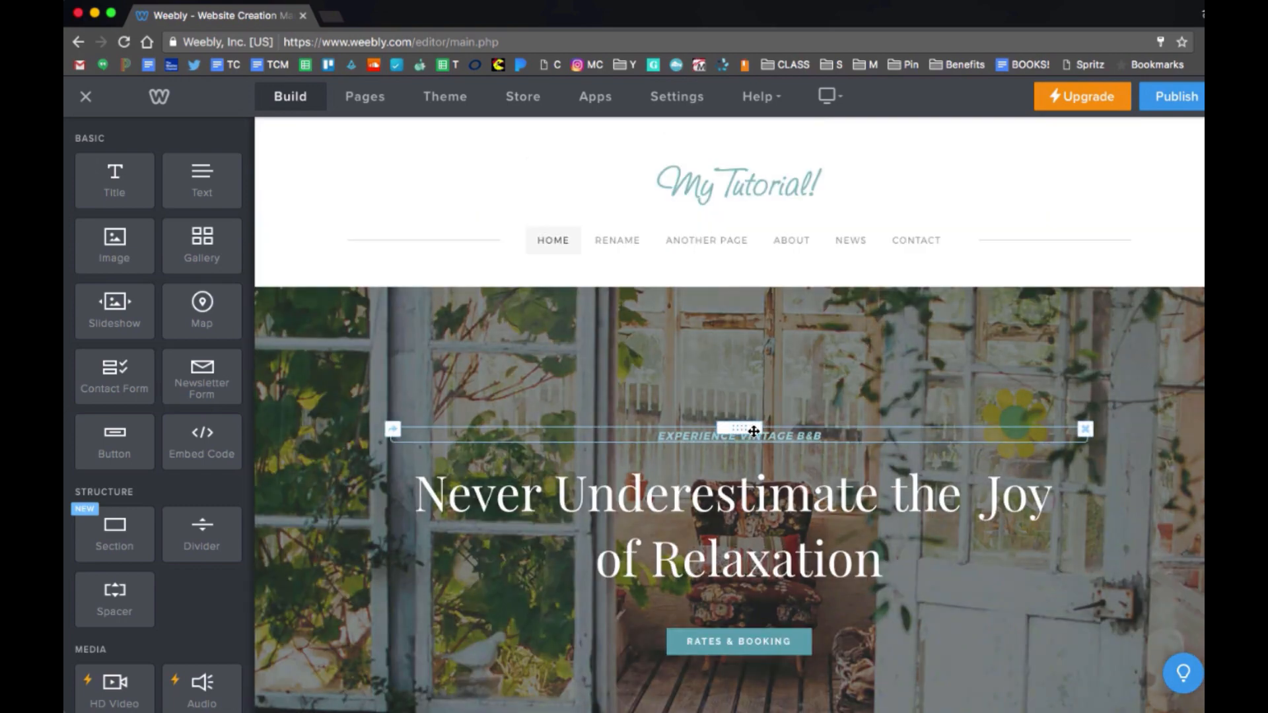
Test the new experience.com link, then close the unreachable page to return to the editor.
click(767, 436)
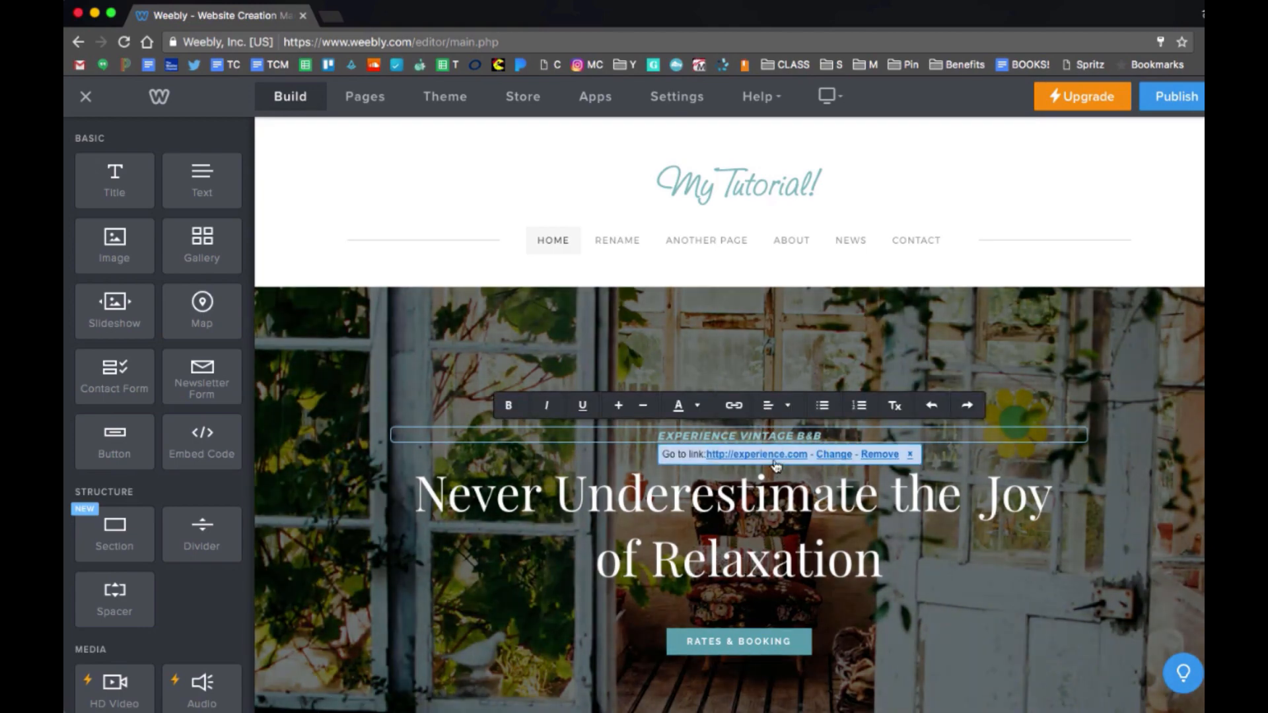
click(777, 453)
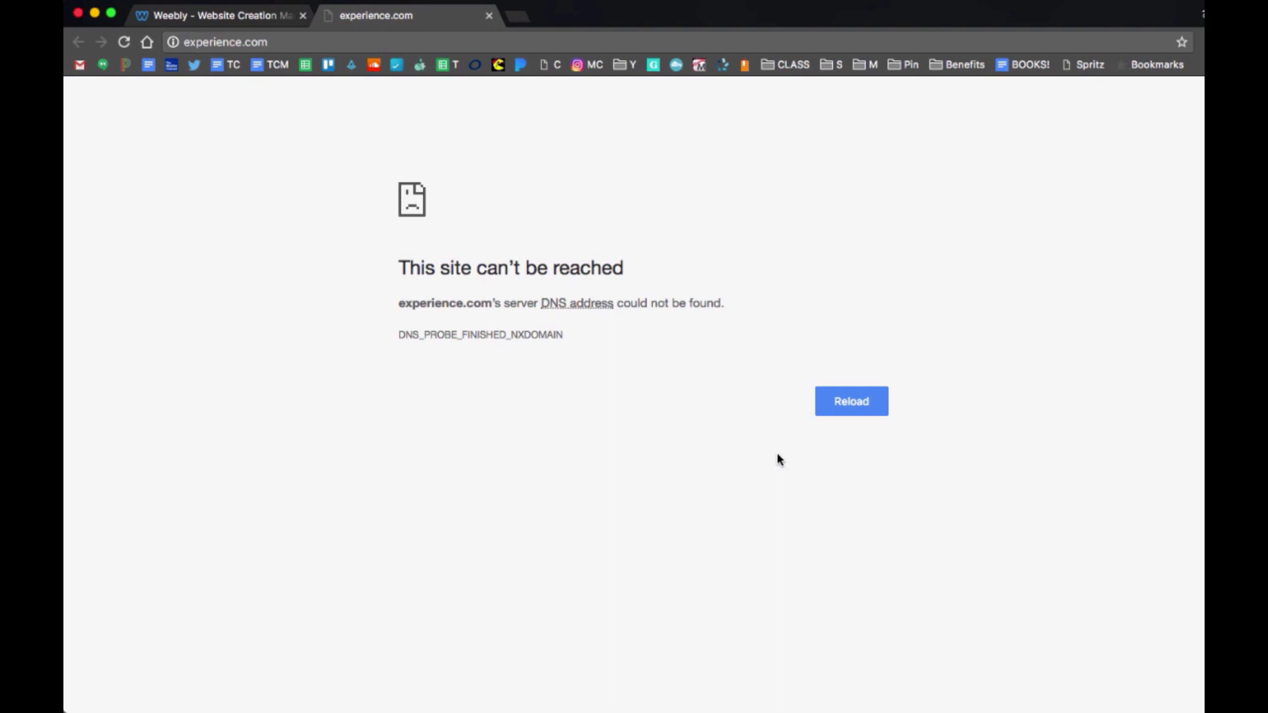
key(super+w)
scroll(857, 501, down, 2)
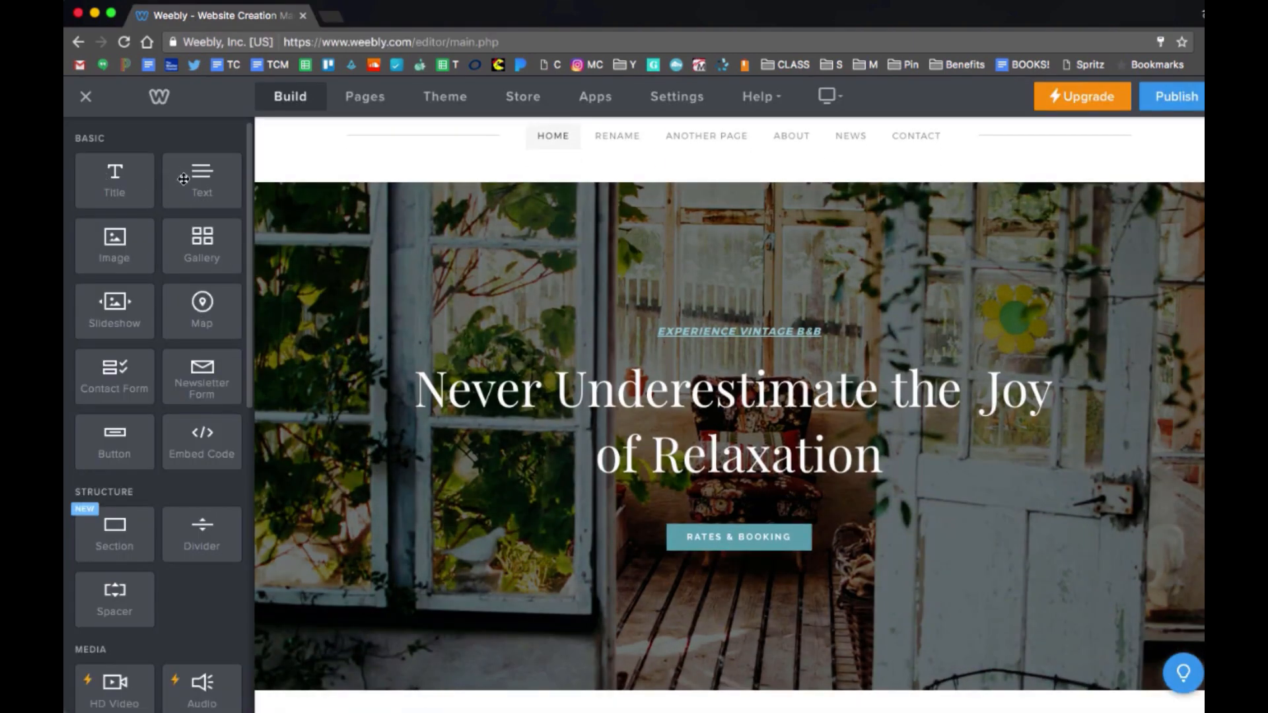
Add a text block under the hero heading reading 'Here is how I enter text' and try left, right and center alignment.
drag(187, 183, 750, 507)
click(754, 506)
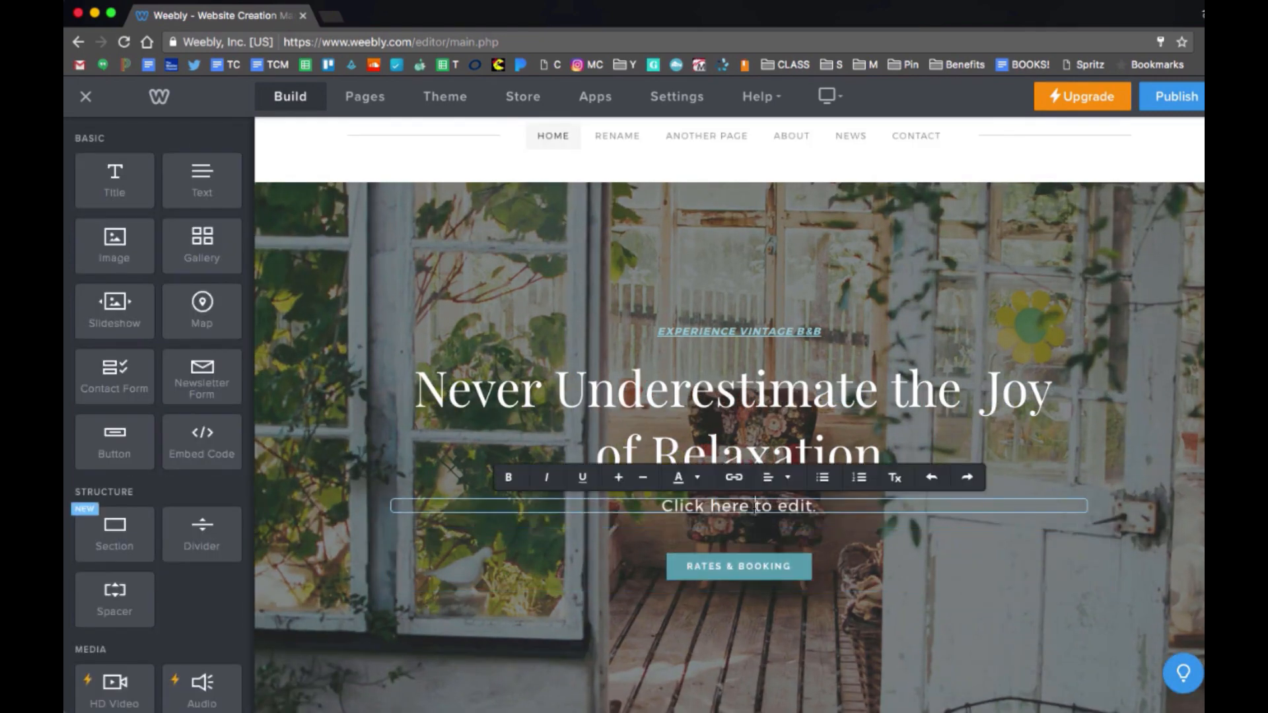
text(Here is how I)
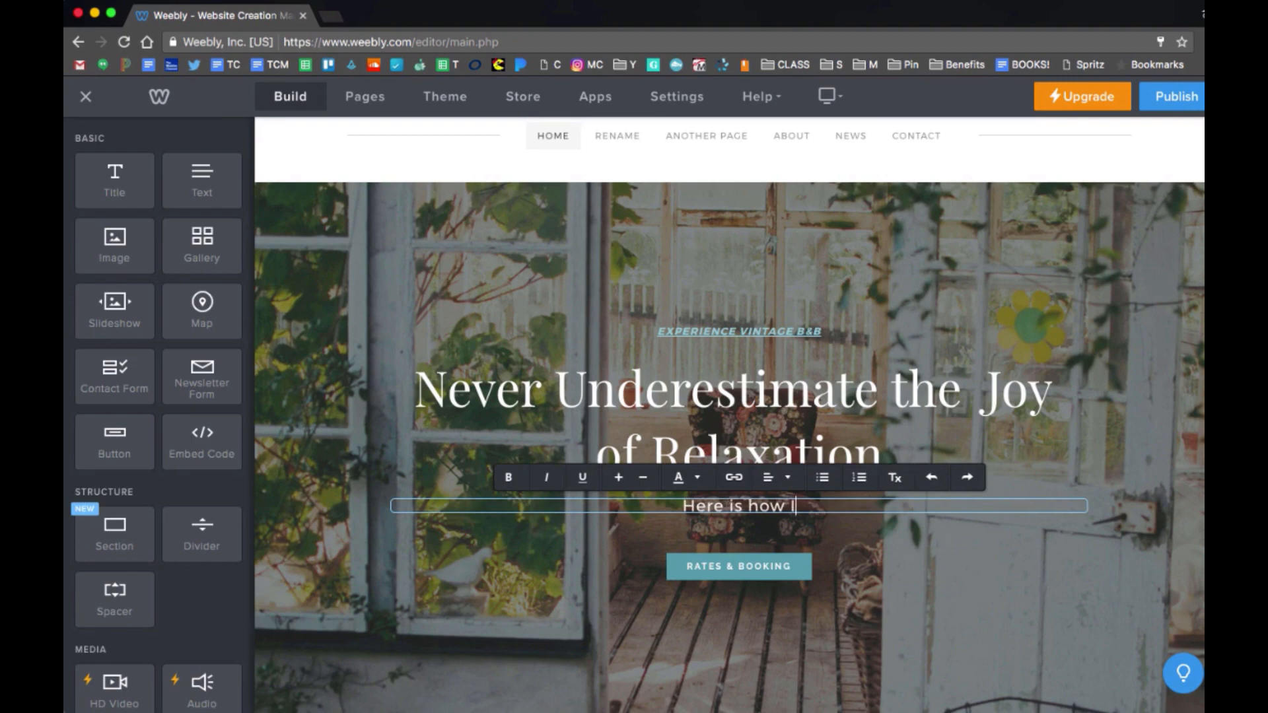
text( enter text)
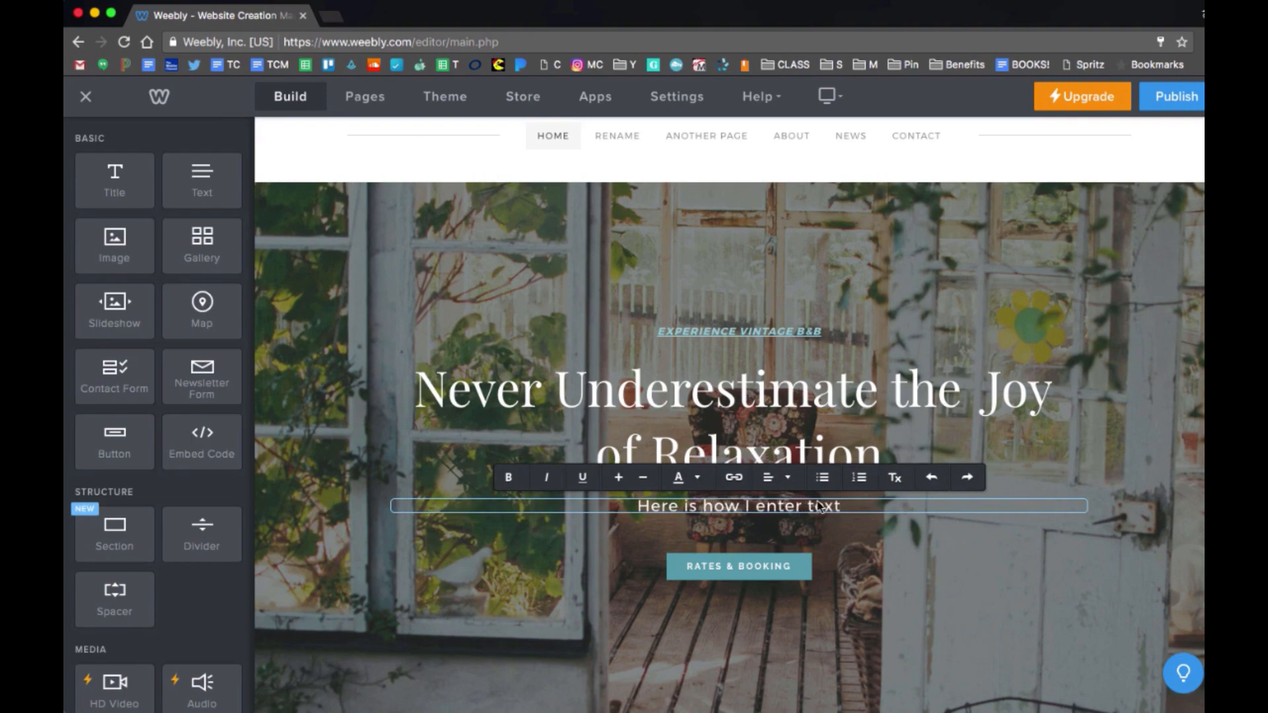
click(788, 478)
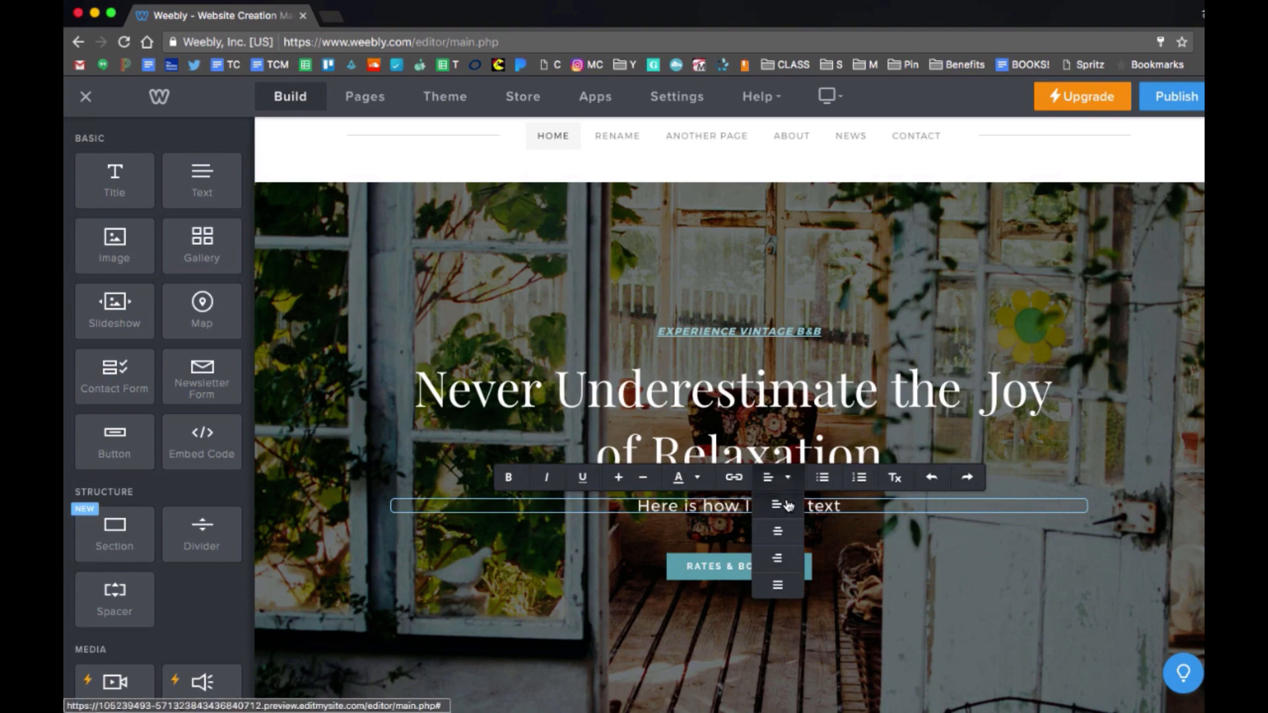
click(777, 504)
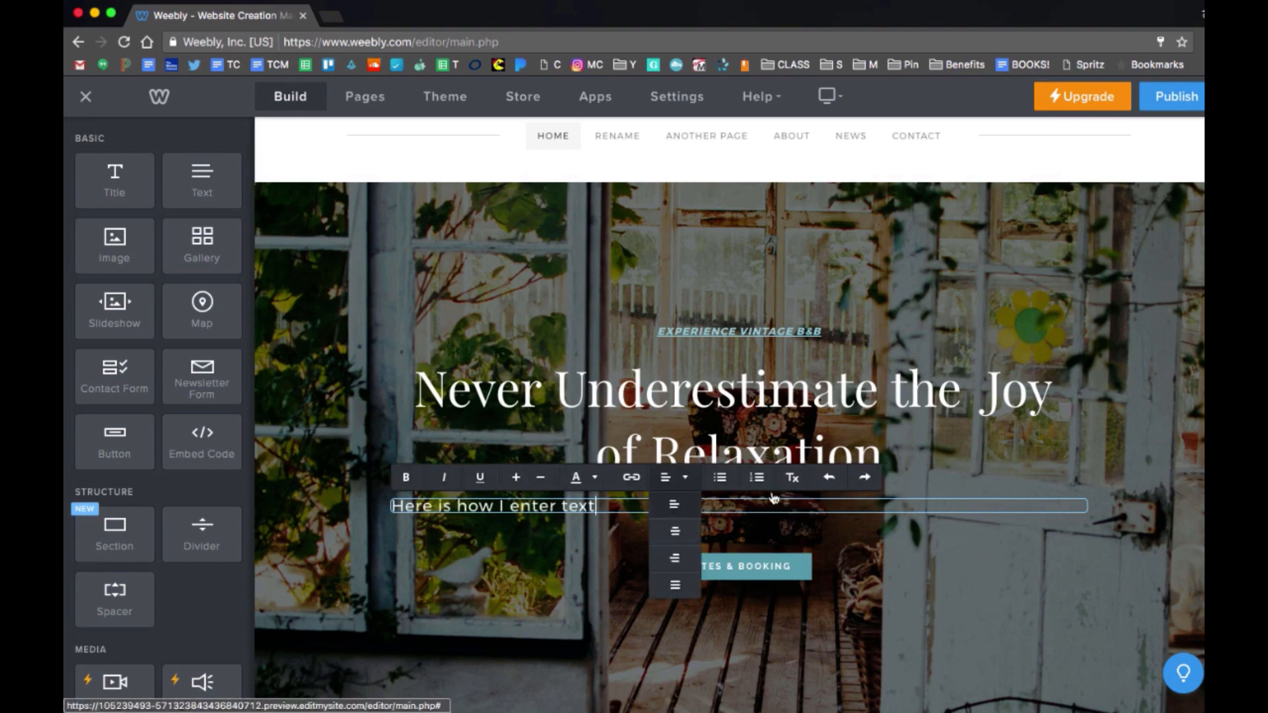
click(675, 559)
click(880, 533)
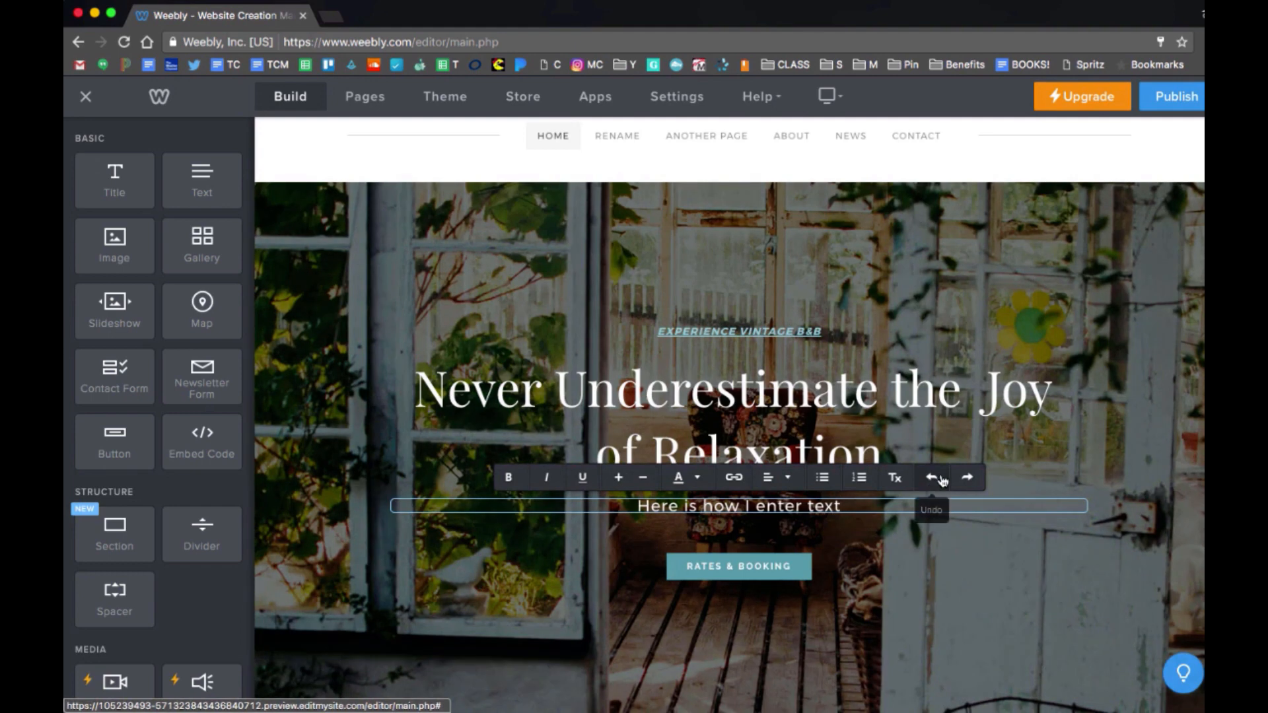
Undo the typed sentence so the new text block is empty.
click(942, 480)
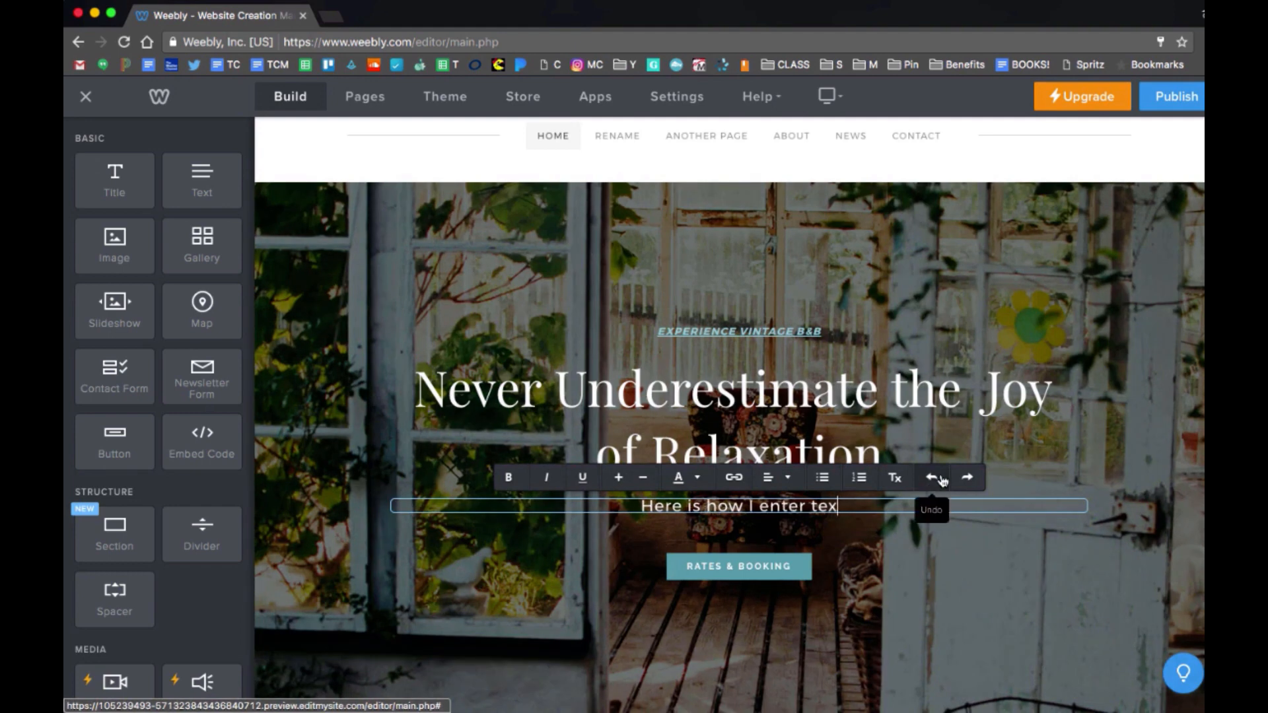
click(970, 480)
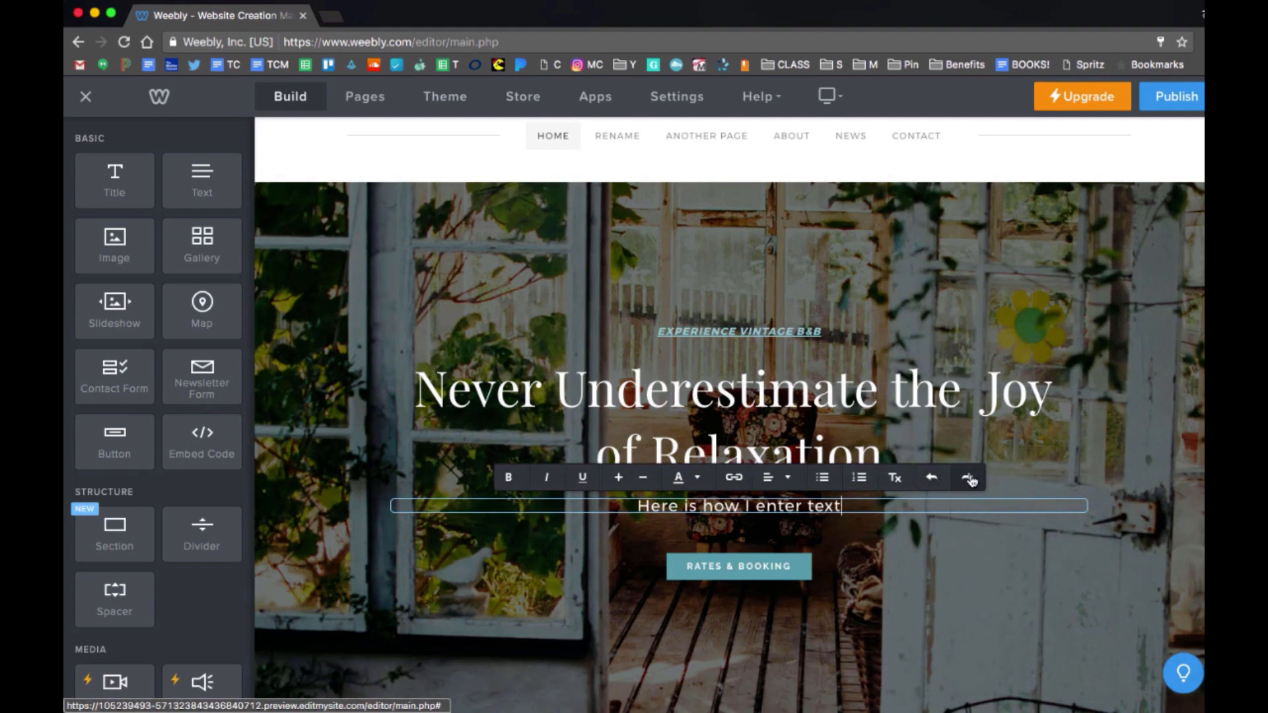
click(932, 477)
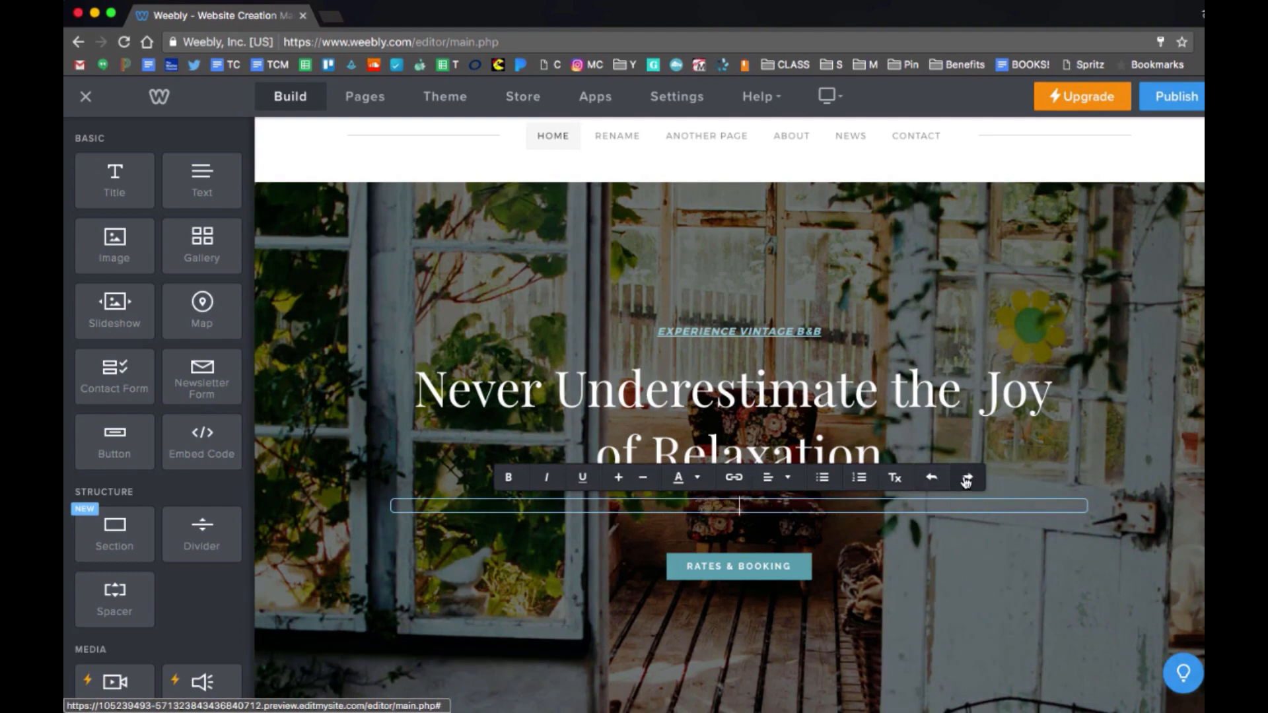
scroll(819, 477, down, 2)
Change the RATES & BOOKING button's label to 'Learn More'.
click(795, 473)
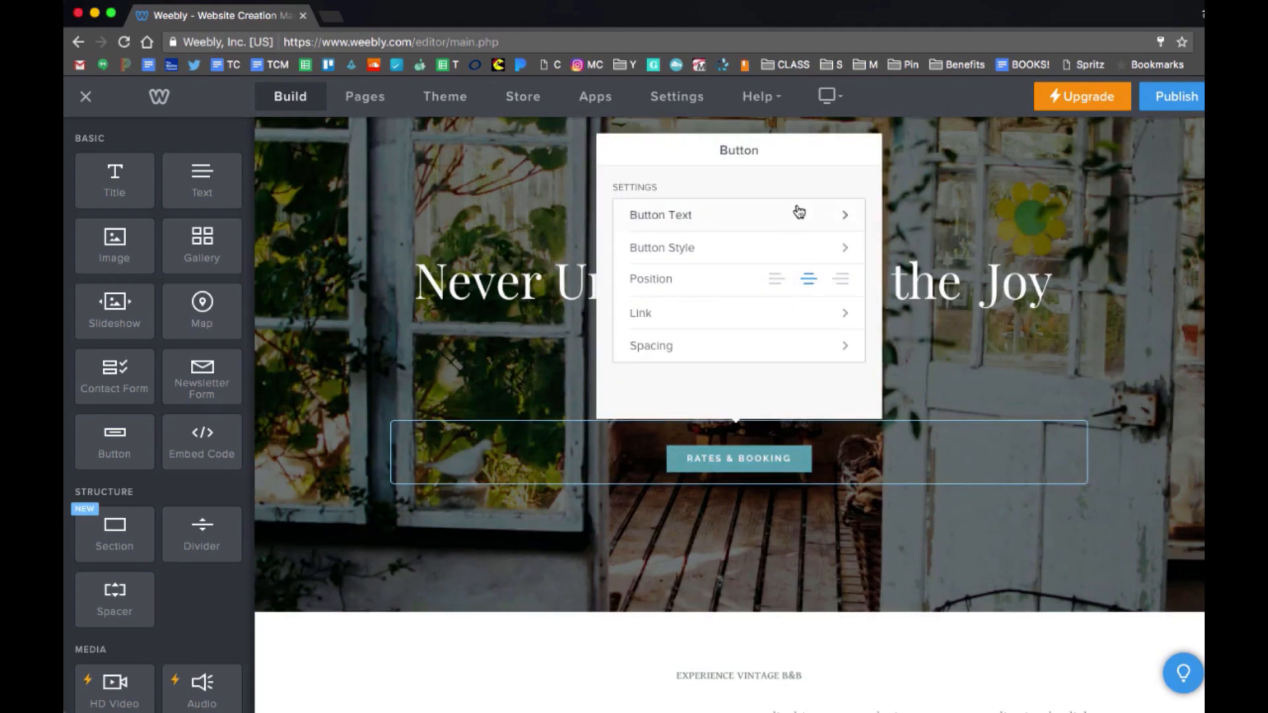
click(795, 210)
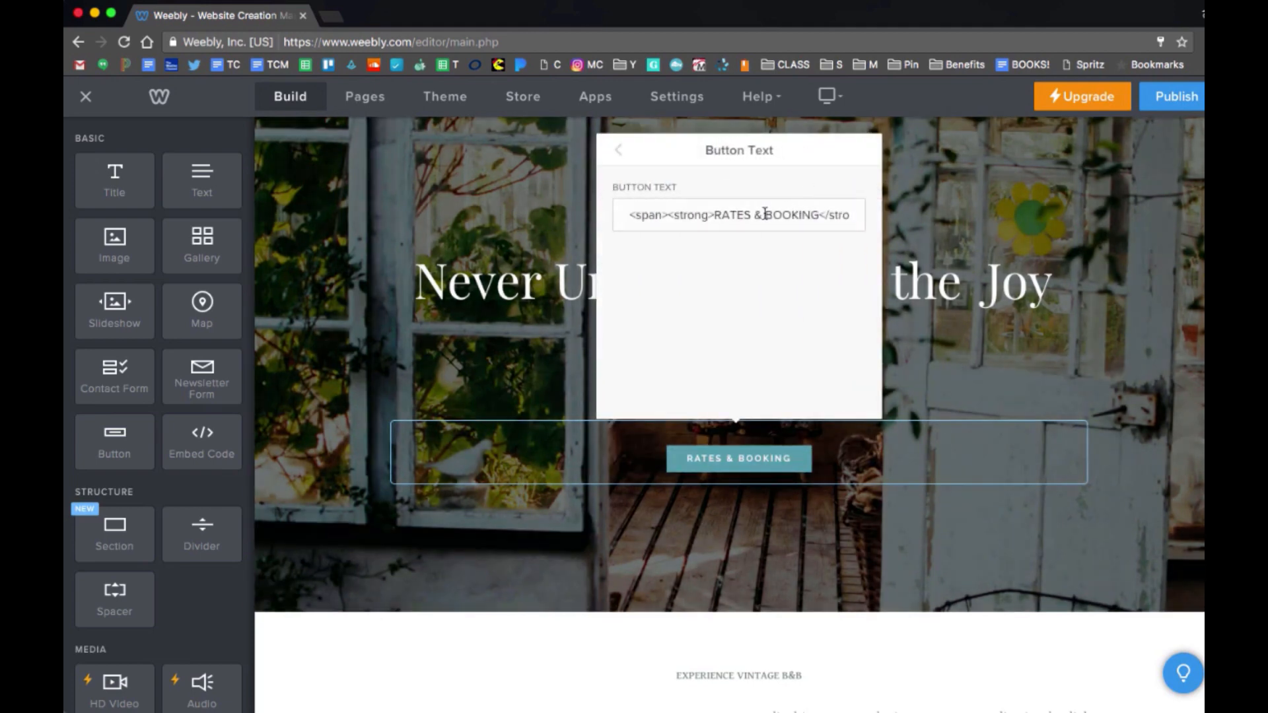
click(618, 150)
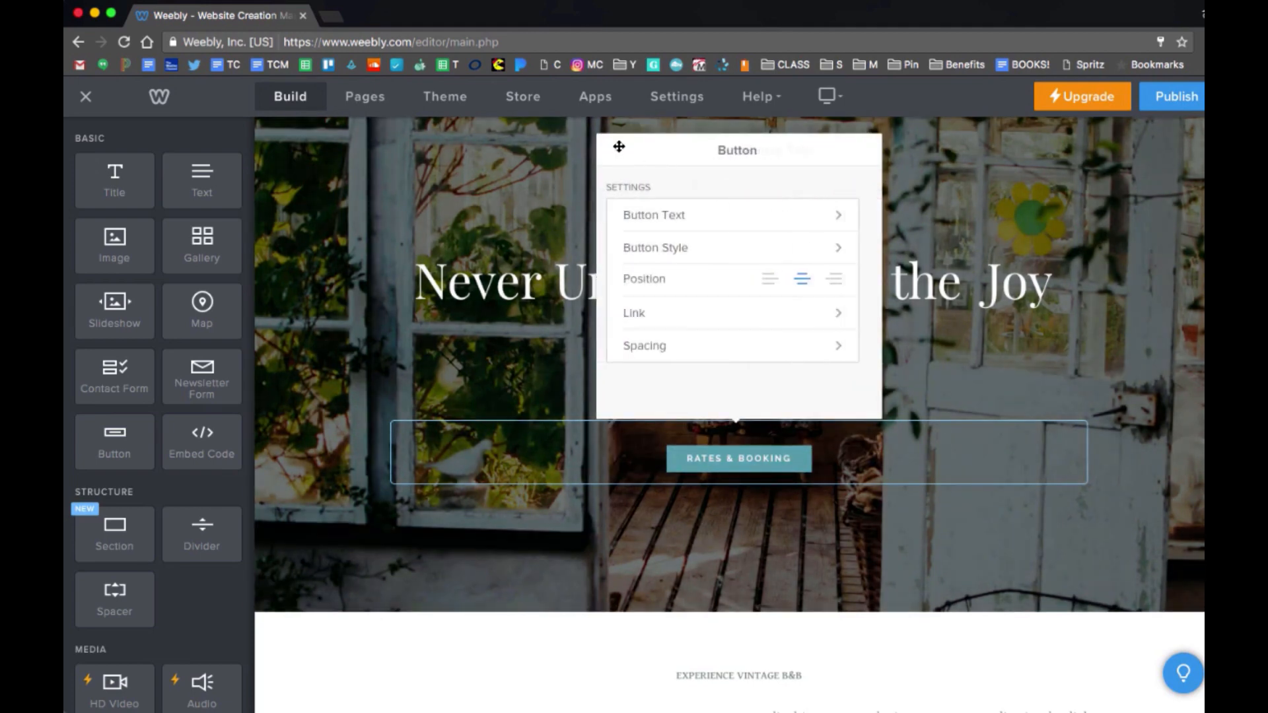
click(720, 222)
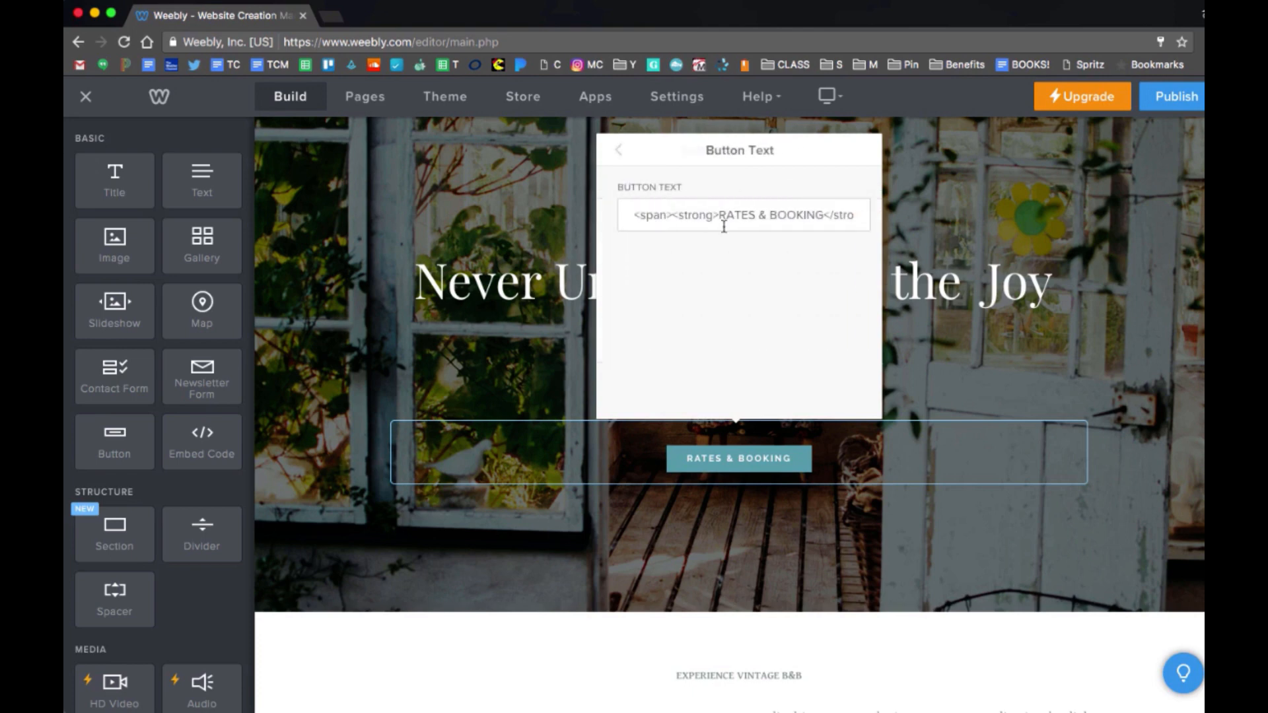
triple_click(723, 217)
text(Learn )
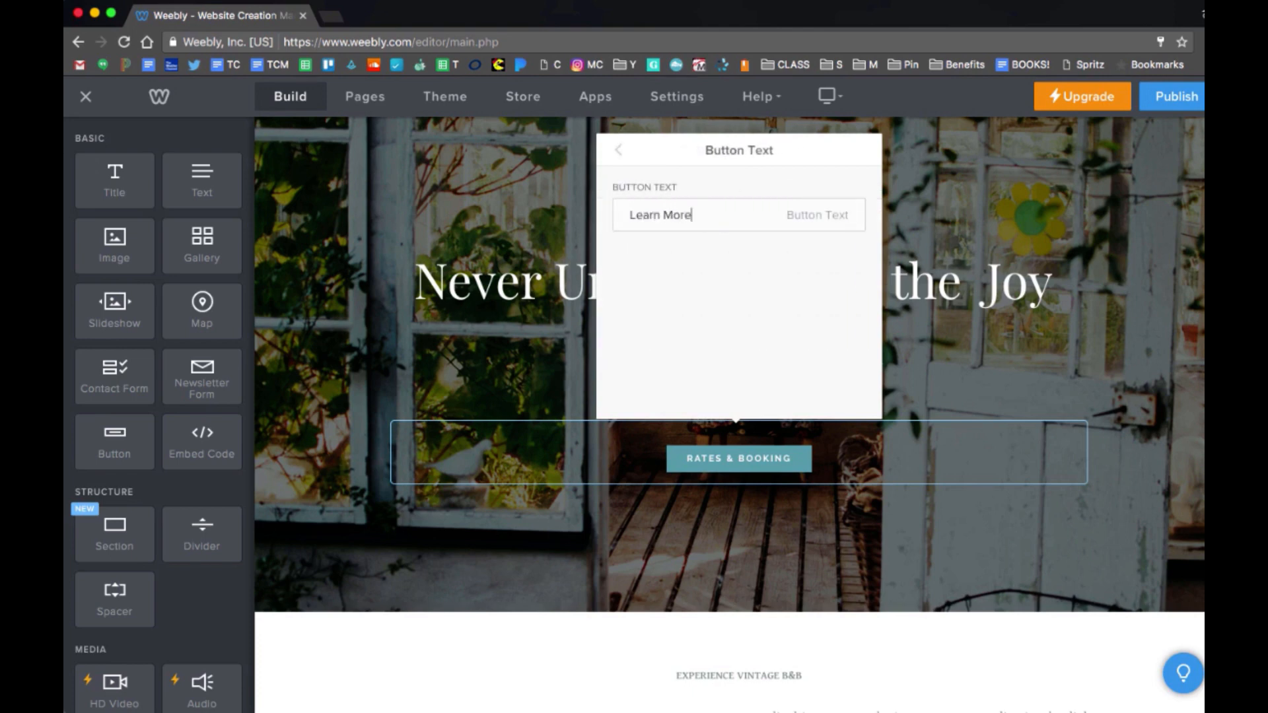
text(More)
click(619, 149)
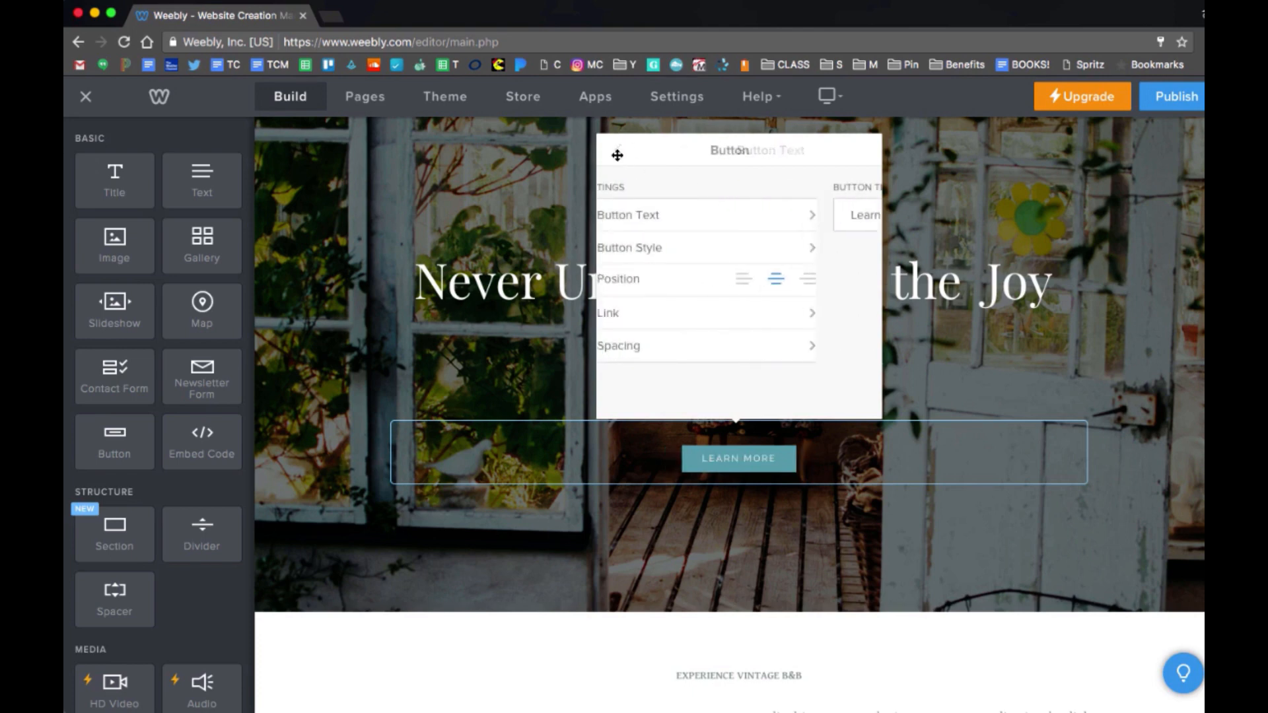
click(677, 329)
click(685, 185)
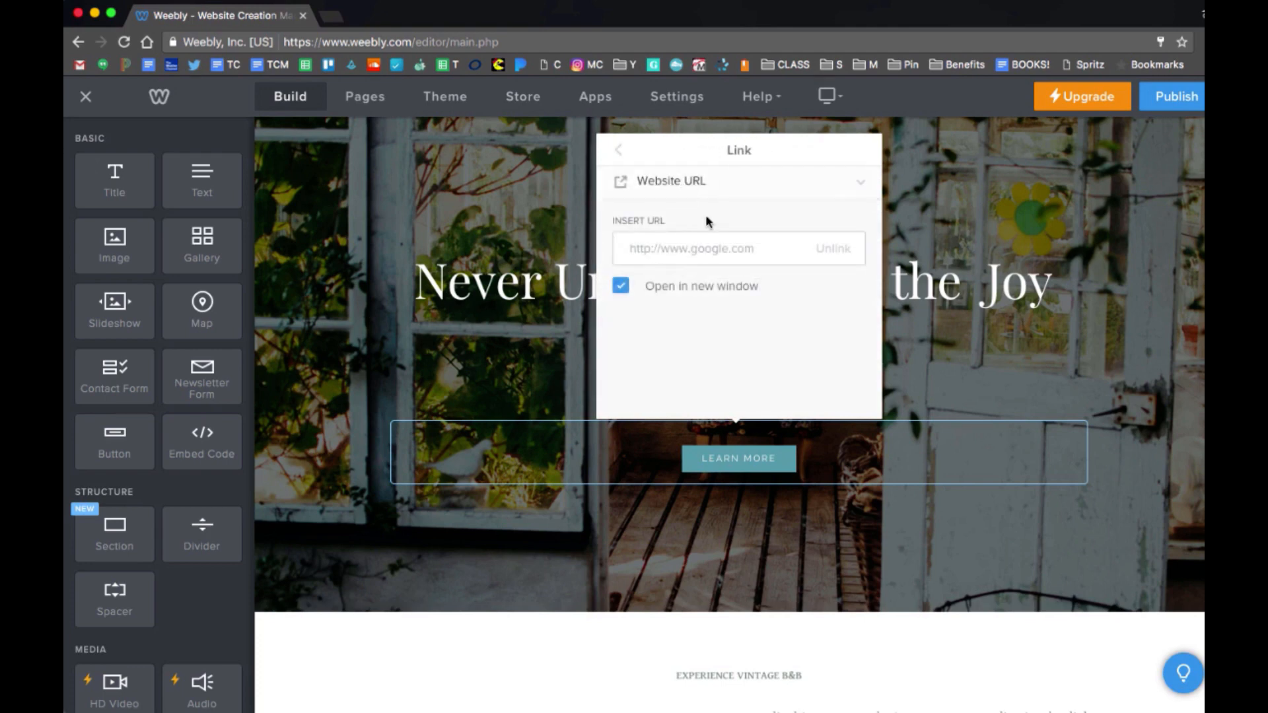
click(690, 249)
text(wwwo)
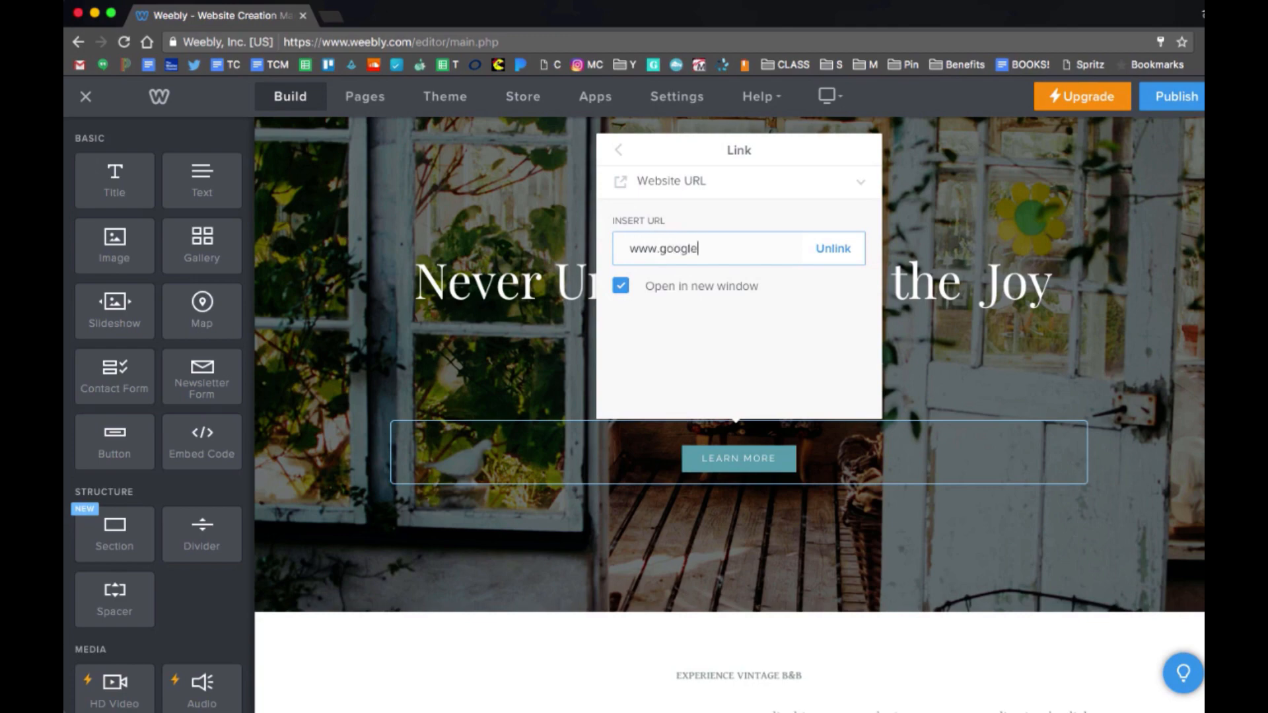
click(615, 152)
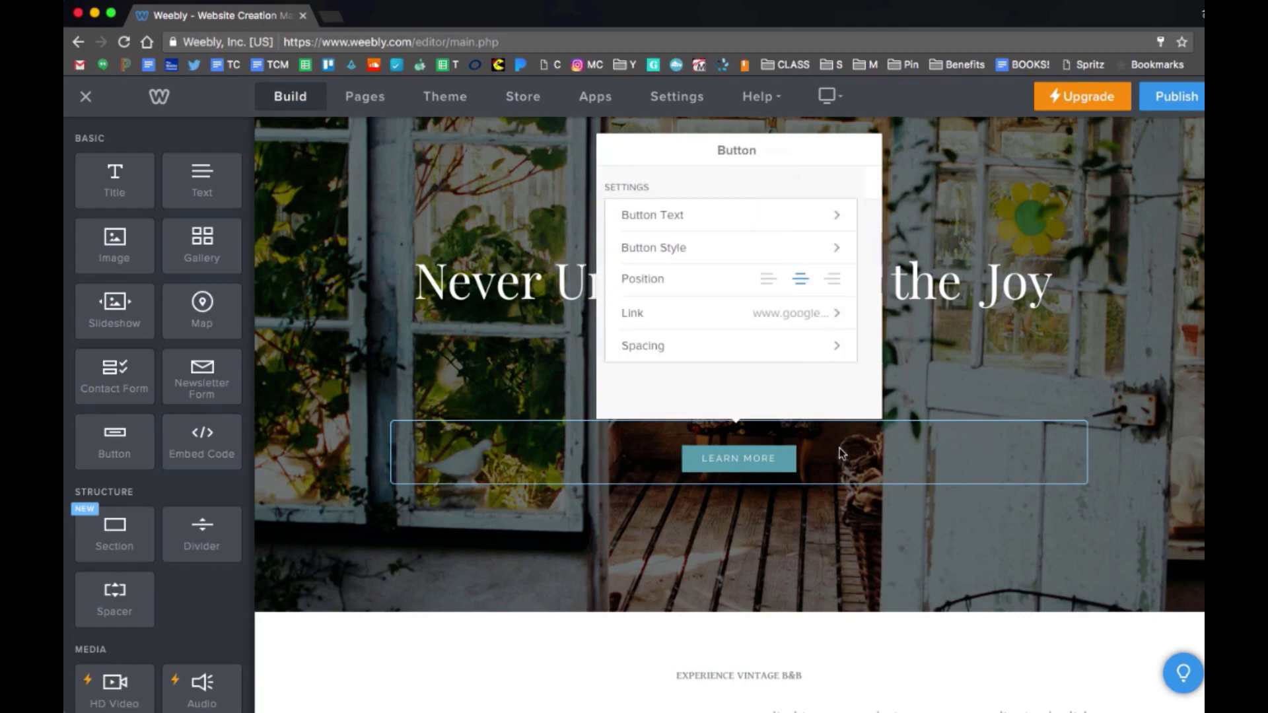
click(840, 505)
click(775, 463)
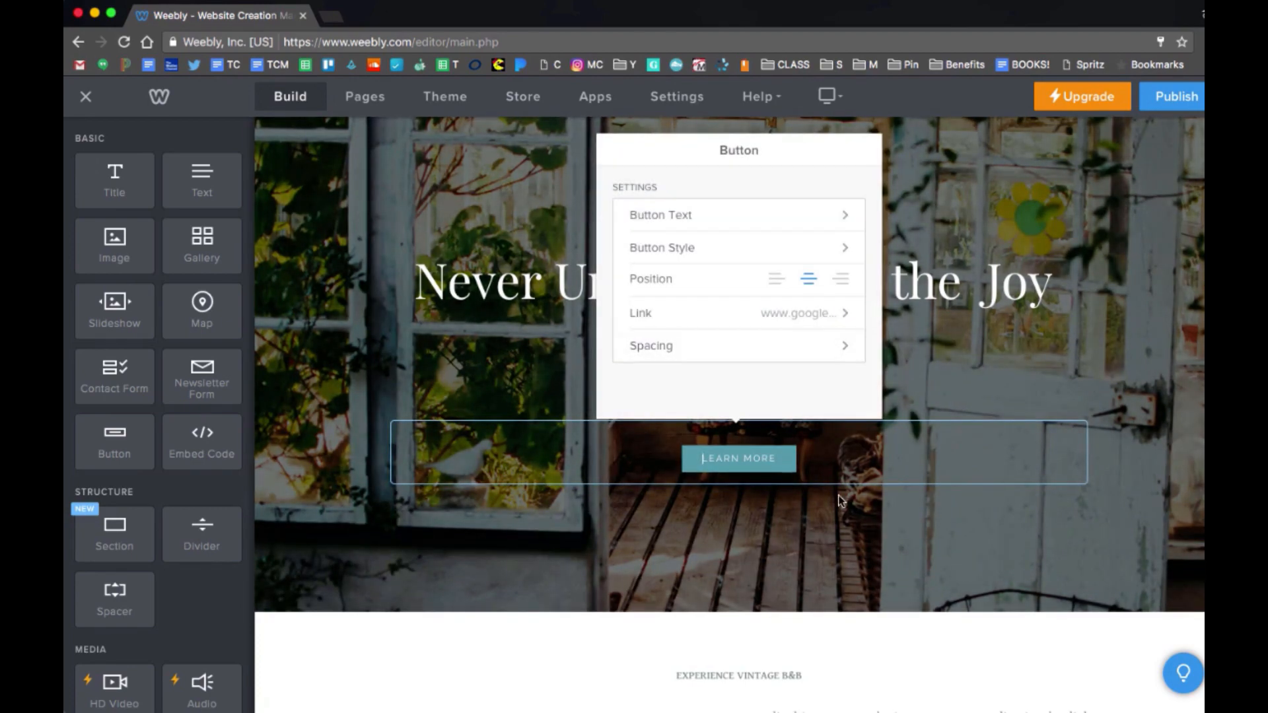
click(840, 499)
Add a new section above the Experience Vintage B&B content using the photo-grid Gallery layout.
click(764, 471)
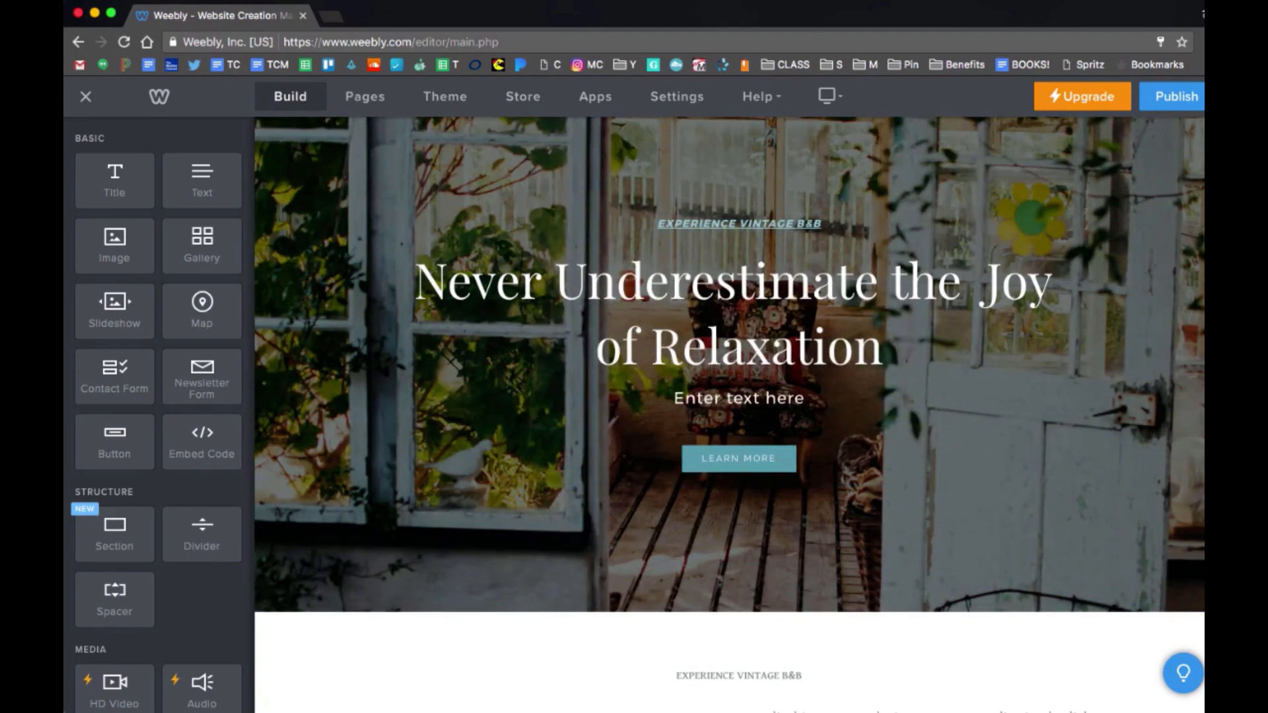
scroll(924, 528, down, 5)
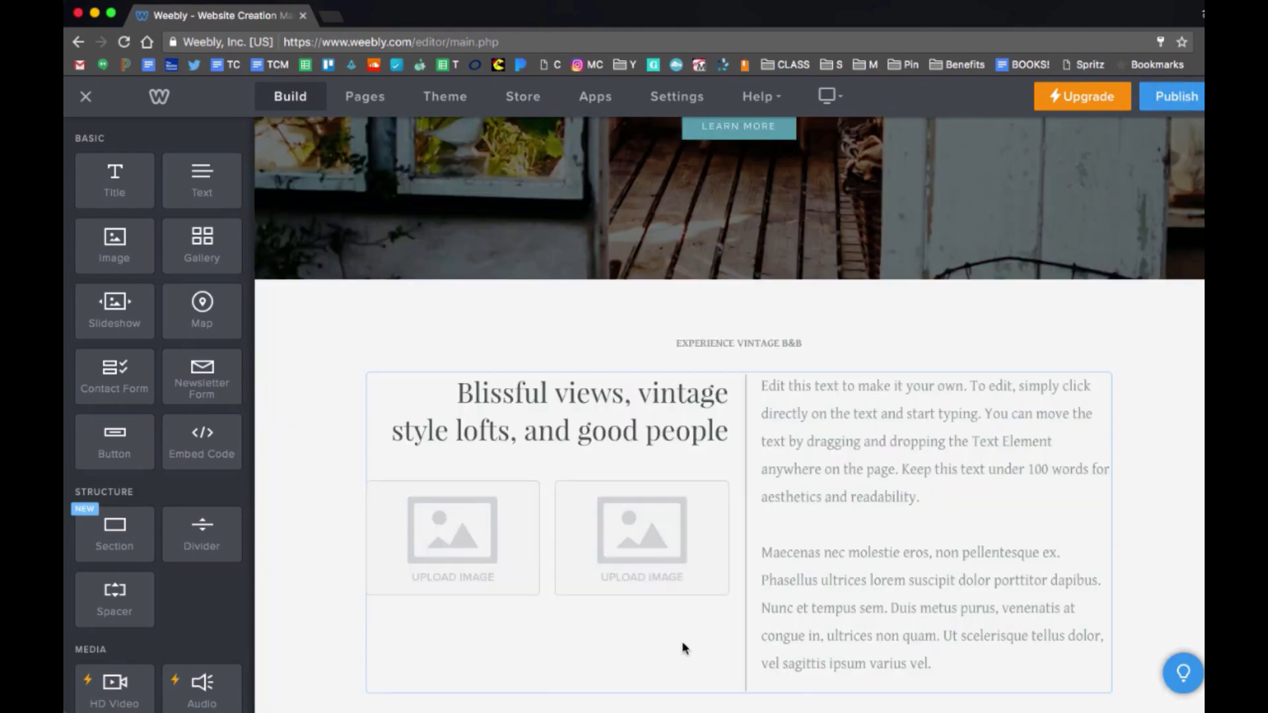
scroll(683, 646, down, 3)
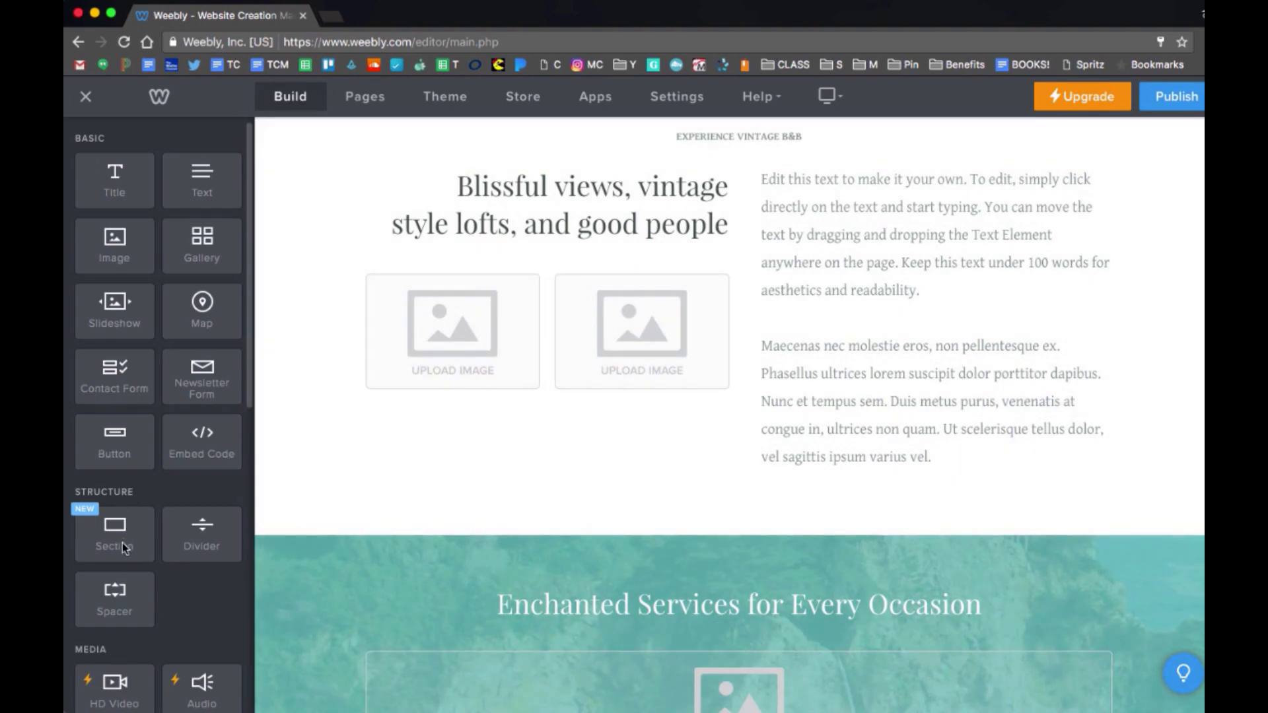
drag(122, 546, 670, 505)
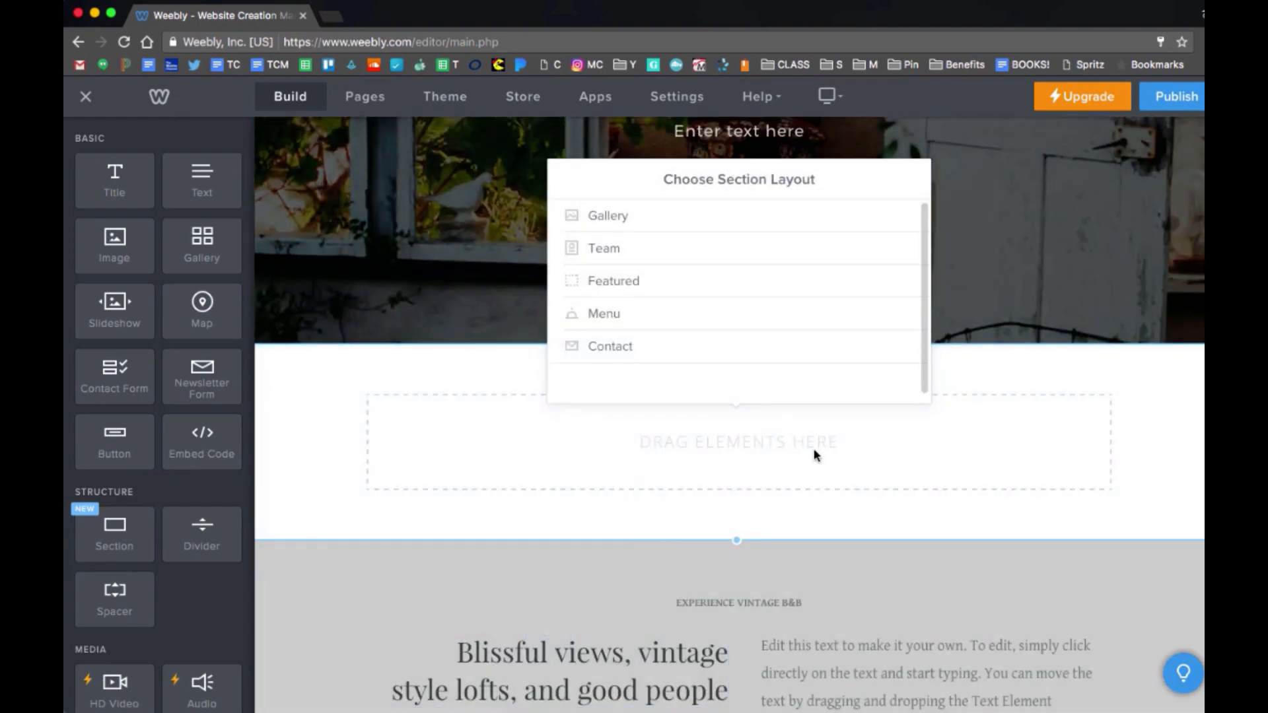
click(757, 220)
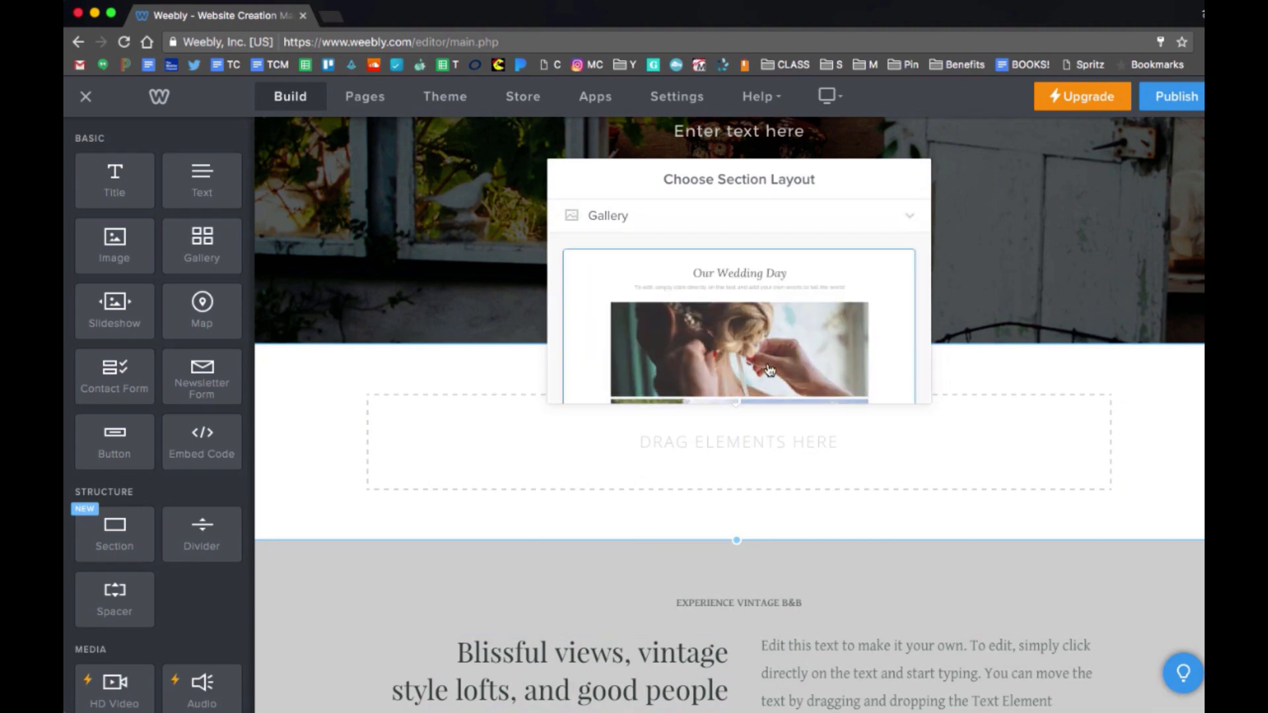
scroll(768, 367, down, 5)
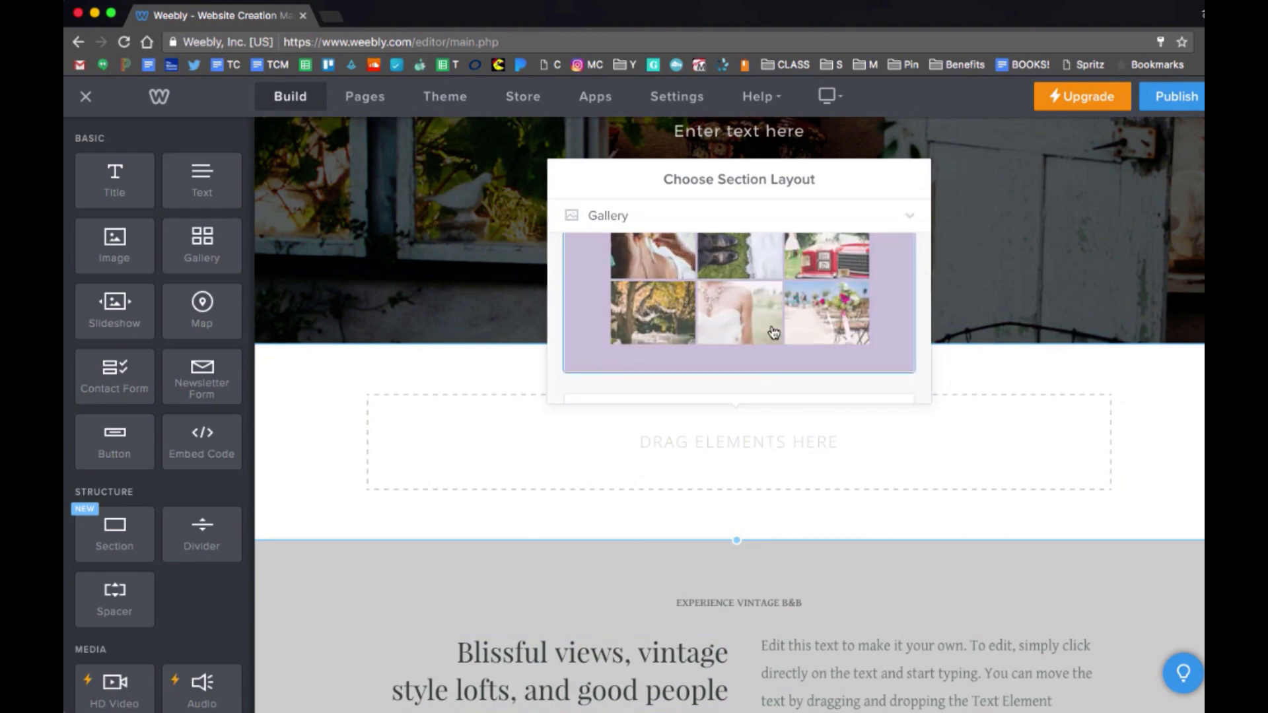
click(774, 332)
click(897, 232)
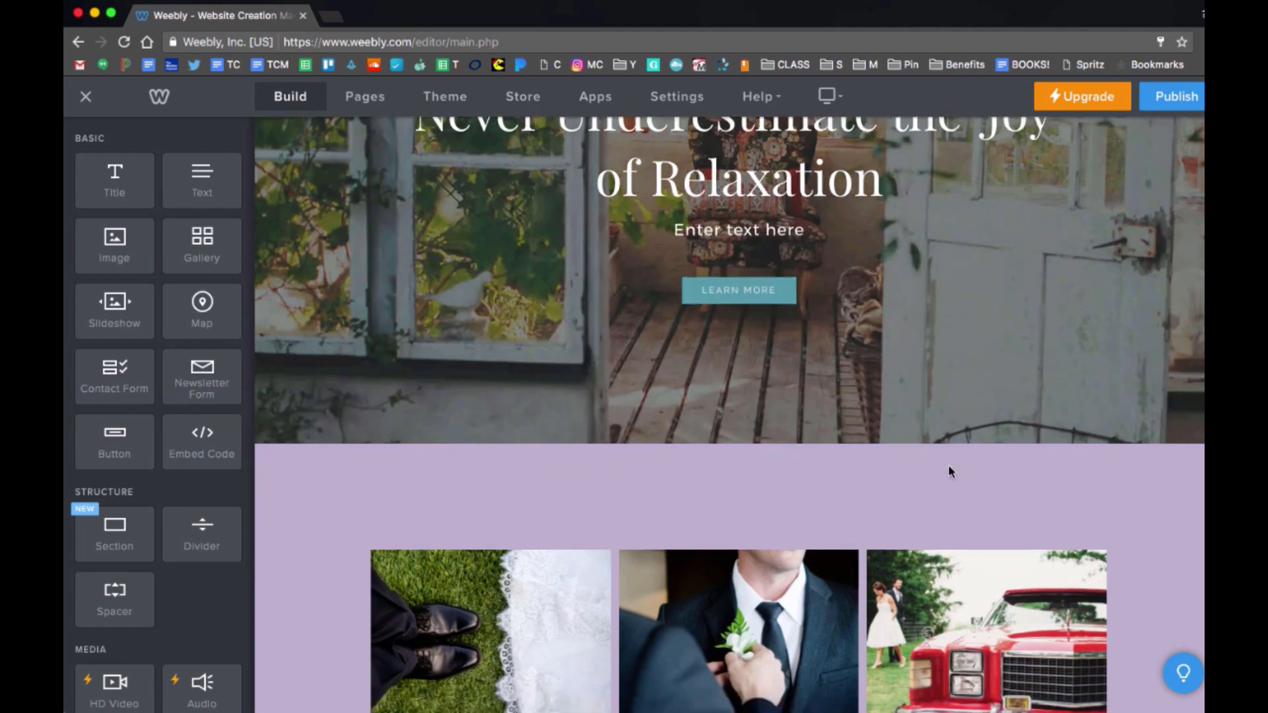
Open the gallery's Add Images window and close it without uploading photos.
scroll(950, 470, down, 3)
click(998, 420)
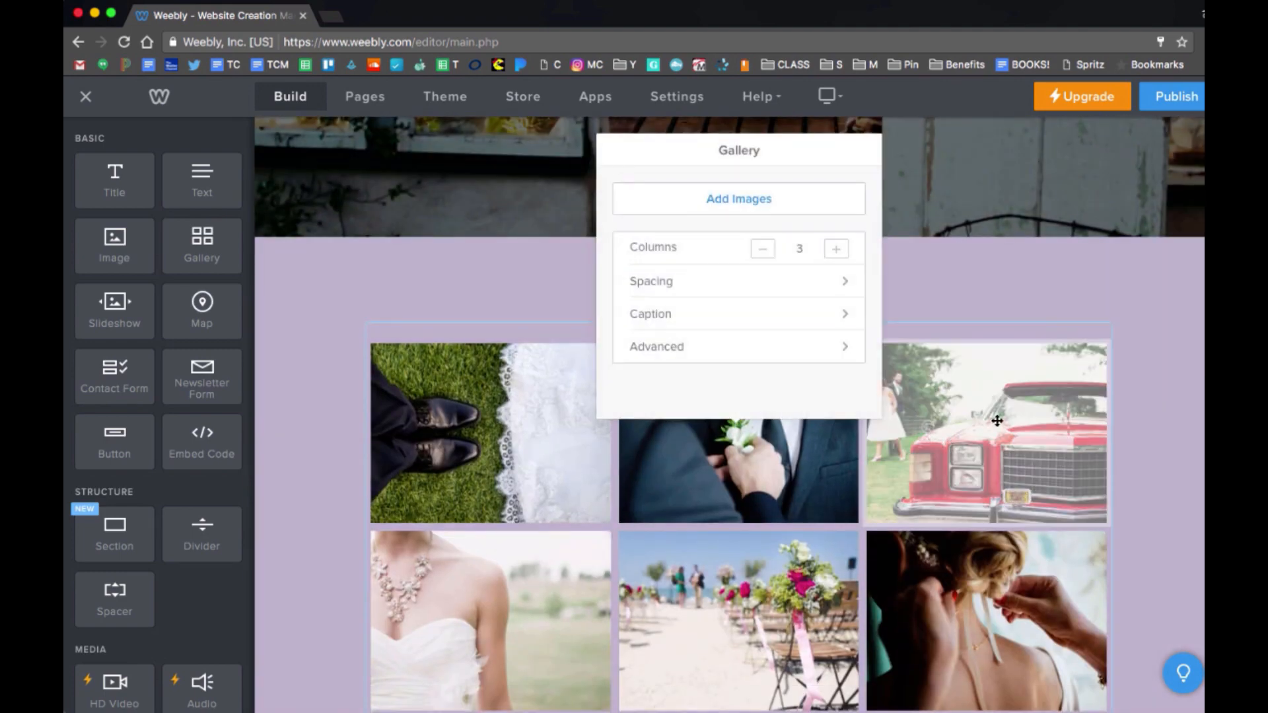
click(757, 201)
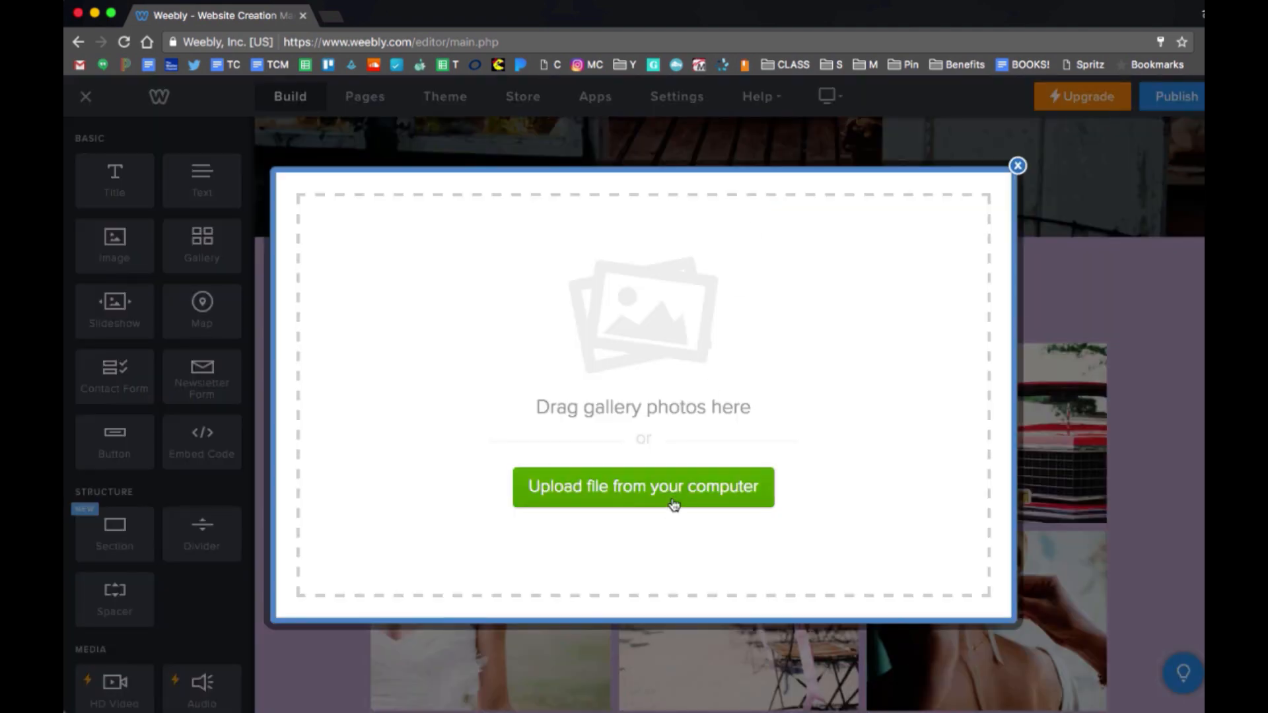
click(1017, 167)
scroll(1046, 526, down, 5)
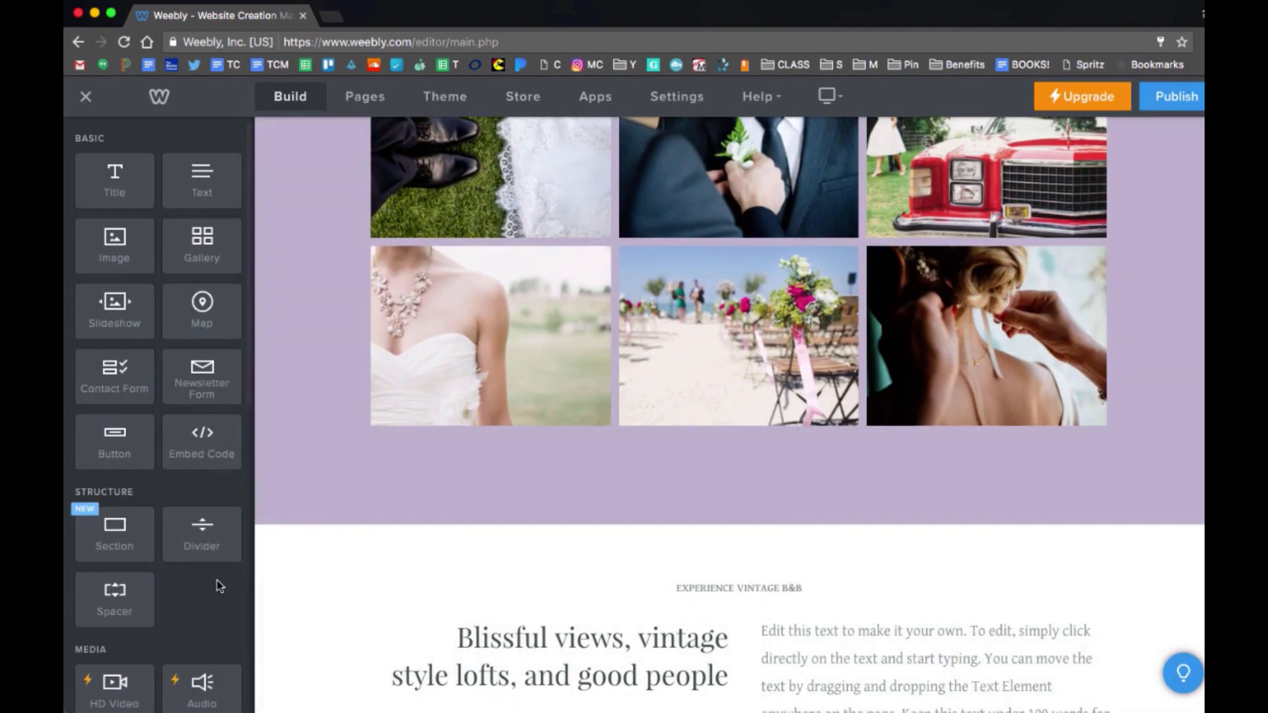
scroll(218, 584, down, 1)
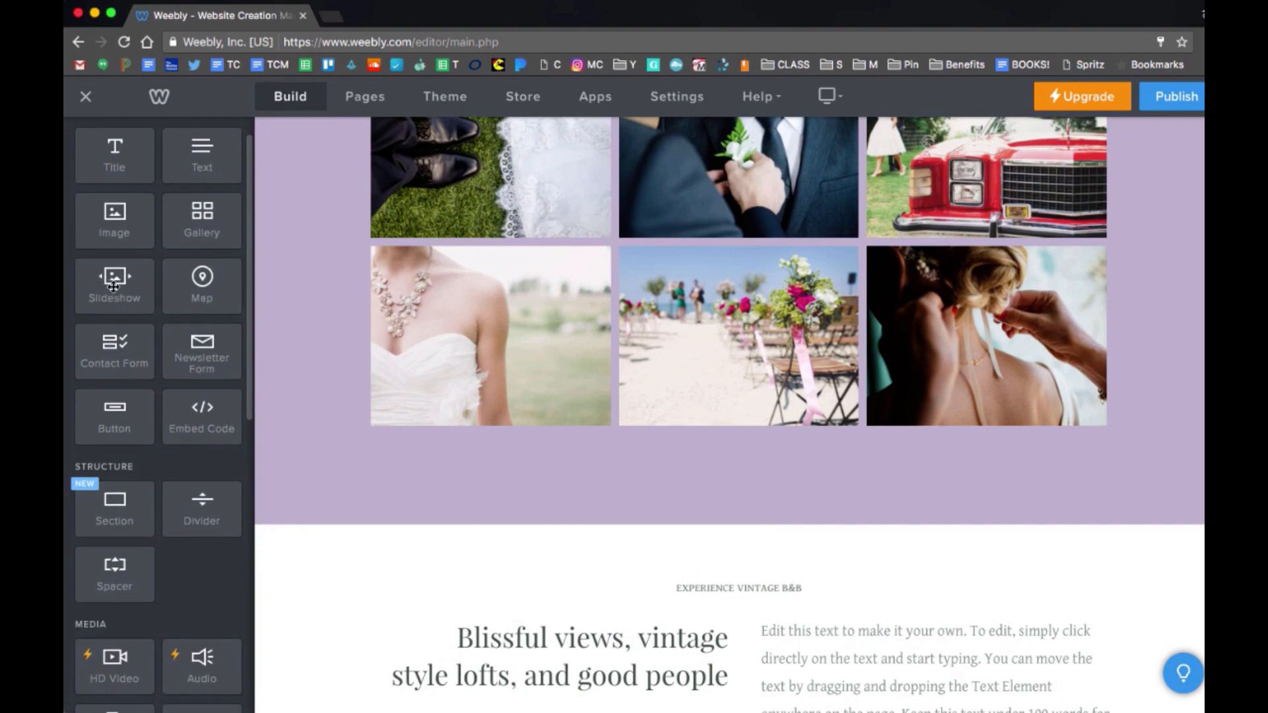
scroll(643, 363, up, 2)
scroll(643, 364, down, 2)
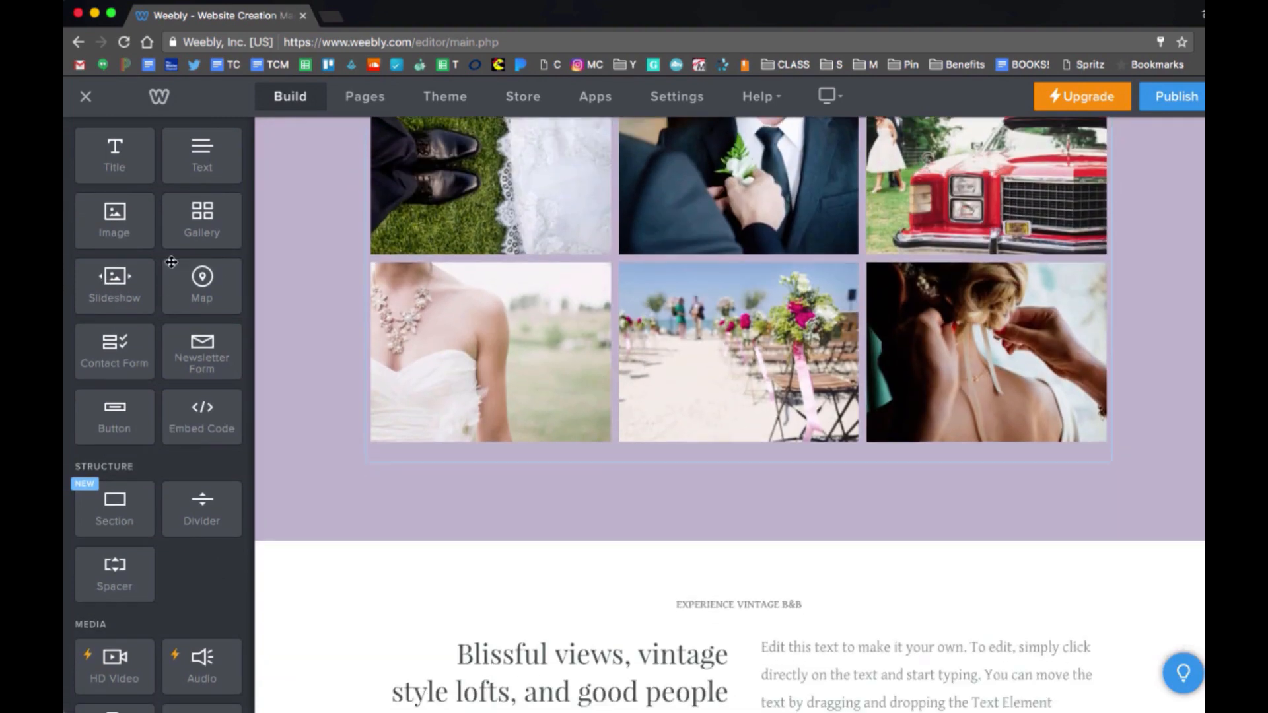
drag(109, 293, 692, 539)
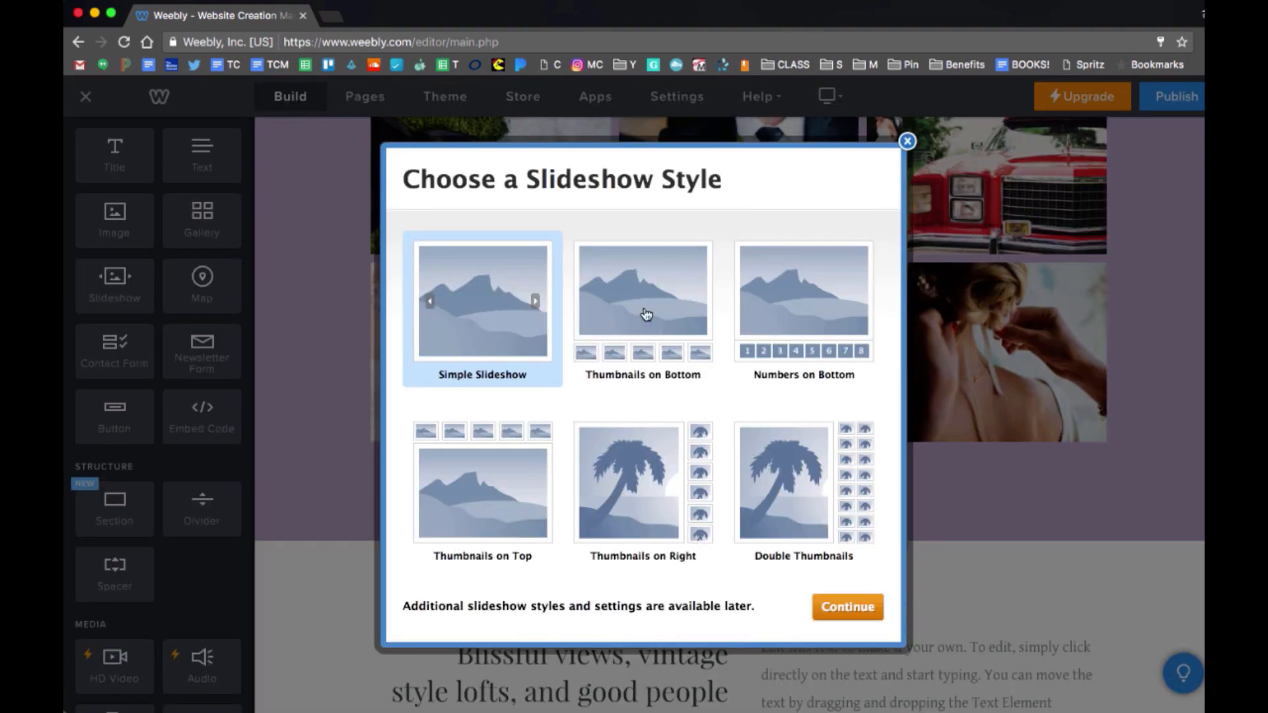
click(646, 314)
click(551, 345)
click(631, 328)
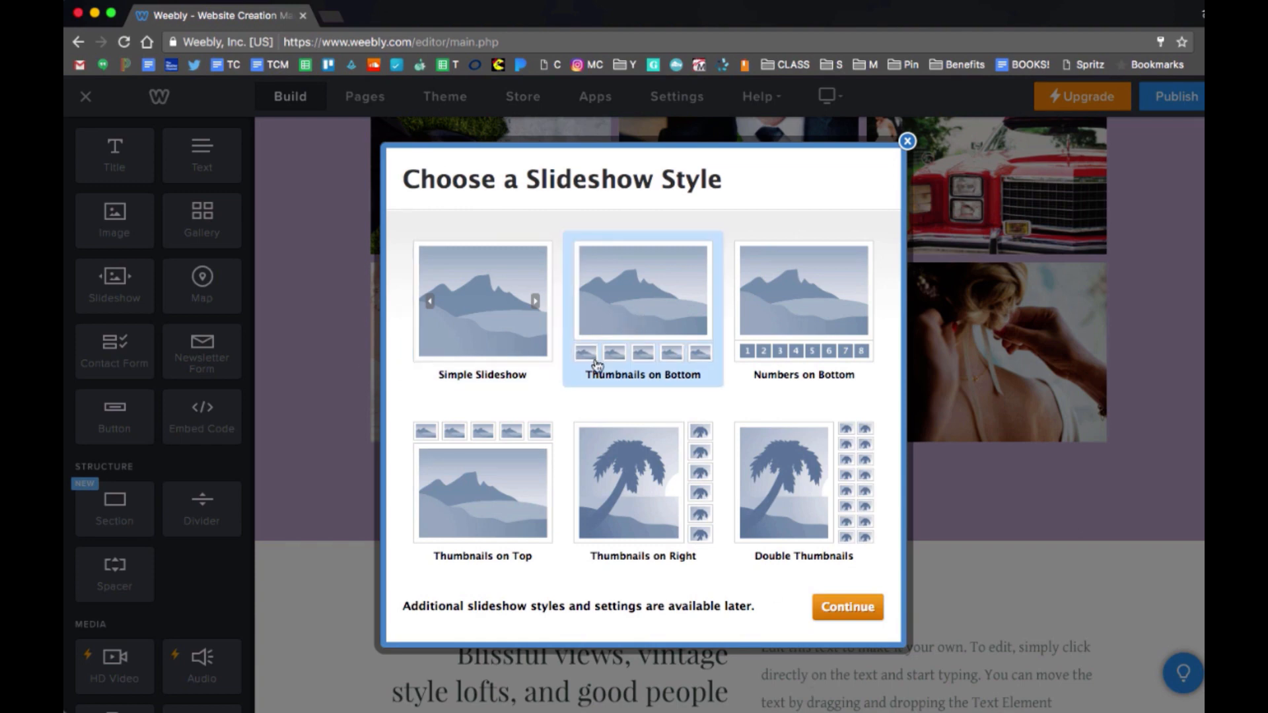
click(852, 609)
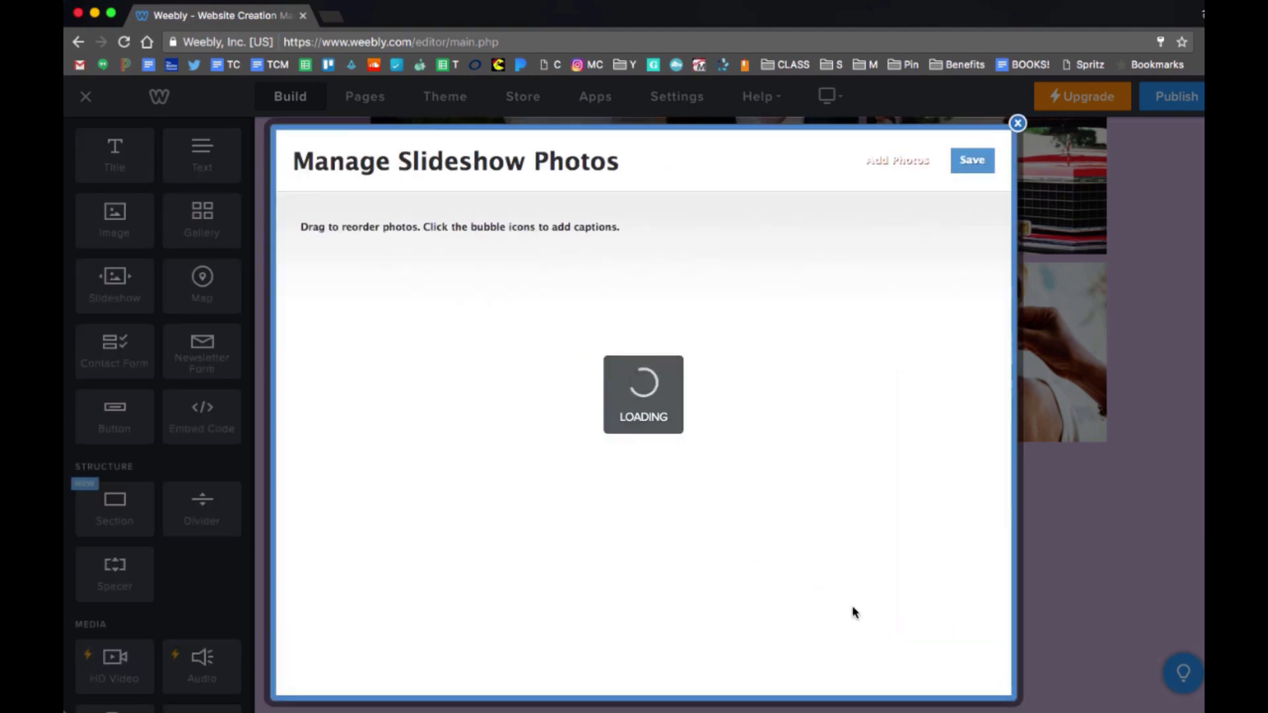
click(1017, 133)
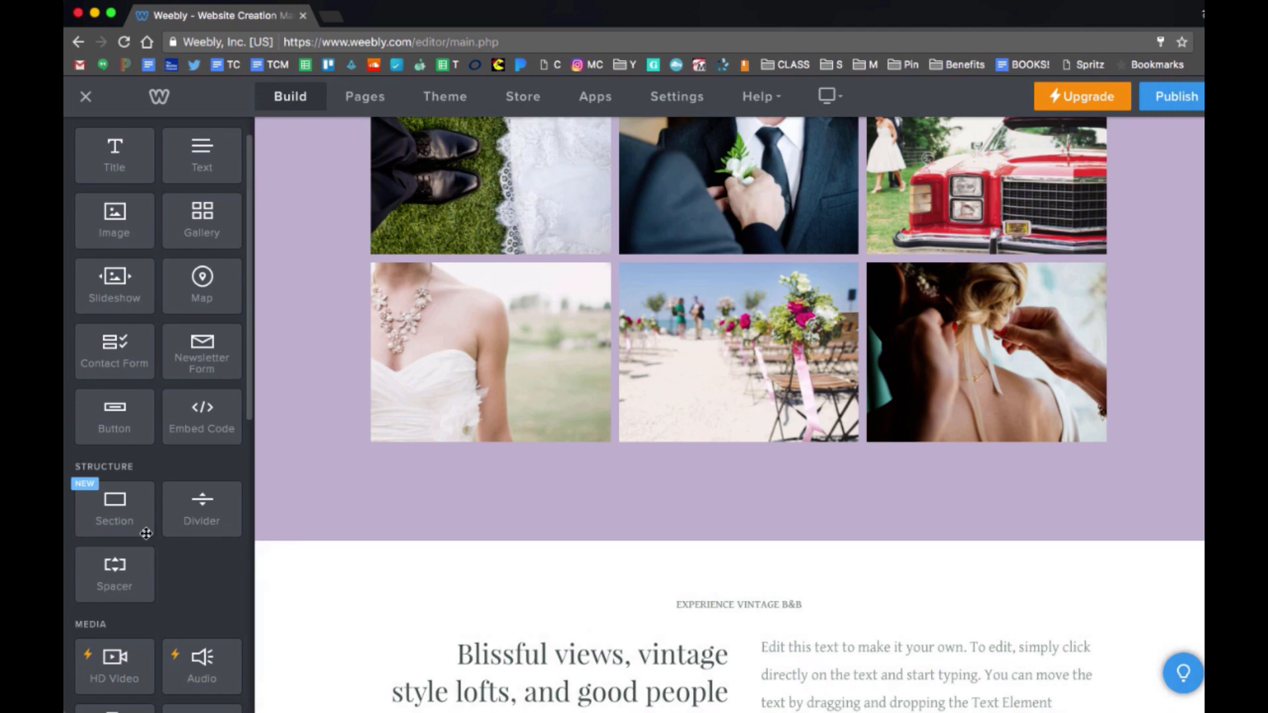
scroll(167, 262, down, 3)
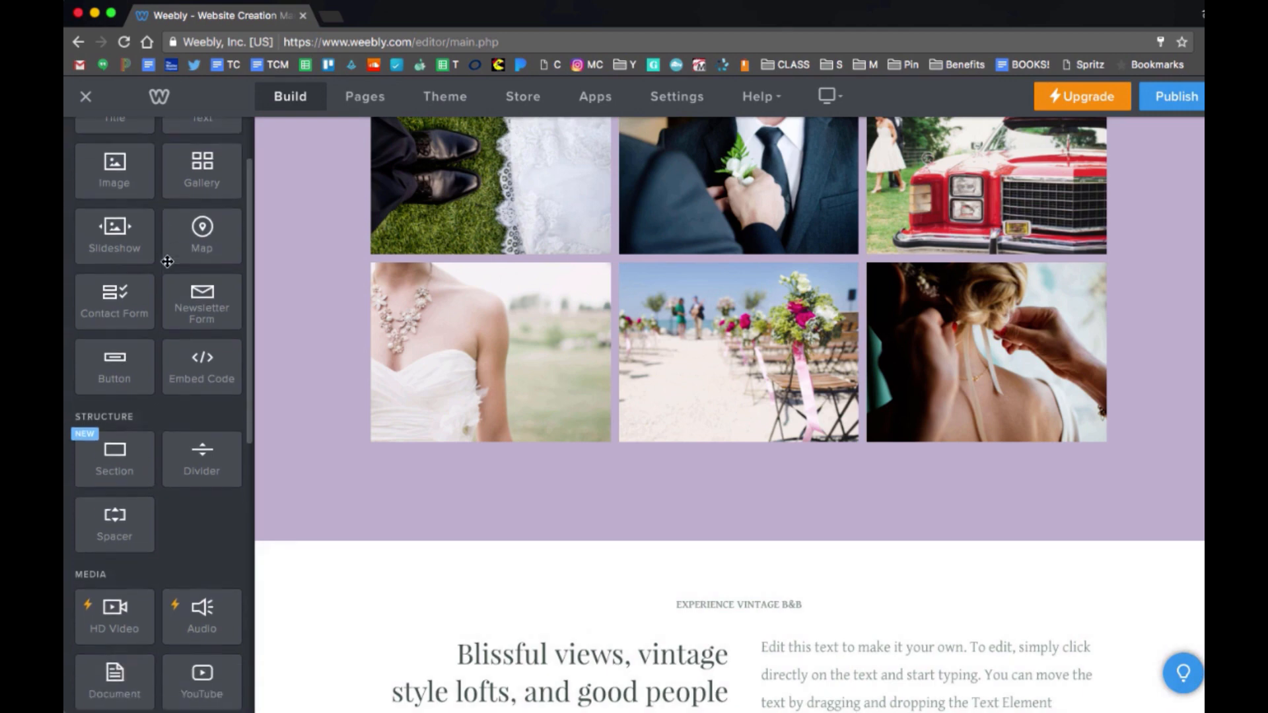
Place a YouTube video element below the wedding photo gallery.
scroll(167, 262, down, 4)
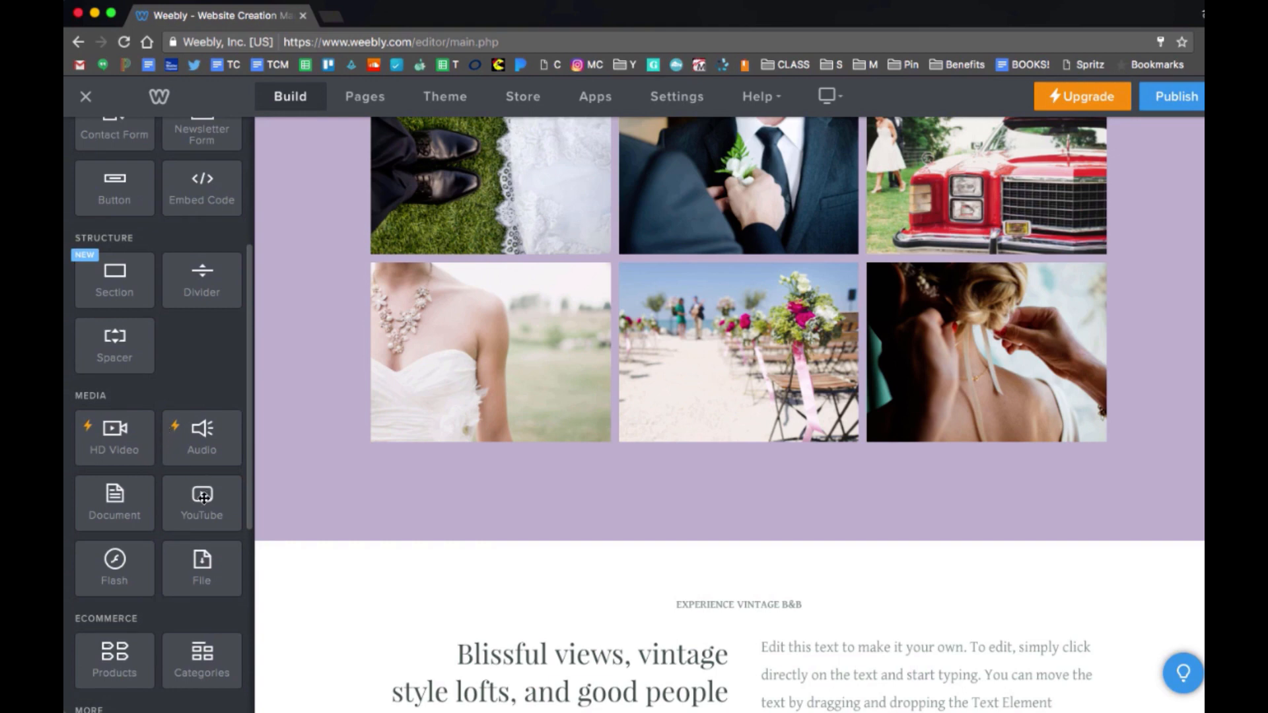
drag(202, 502, 705, 542)
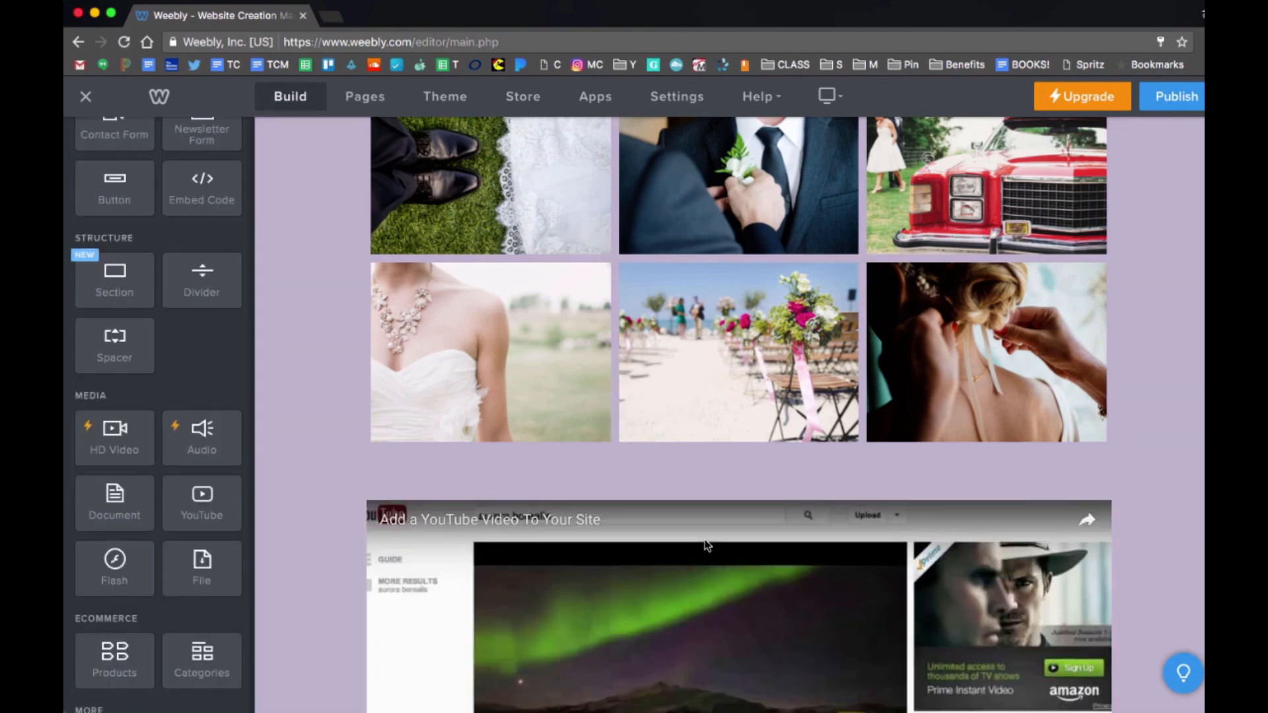
scroll(706, 545, down, 3)
scroll(704, 541, down, 2)
Copy the URL of YouTube's 'Live Drawing with Wacom Bamboo Slate' video in a new tab, then close it.
key(super+t)
text(youtube.com/user/calcfun4/videos)
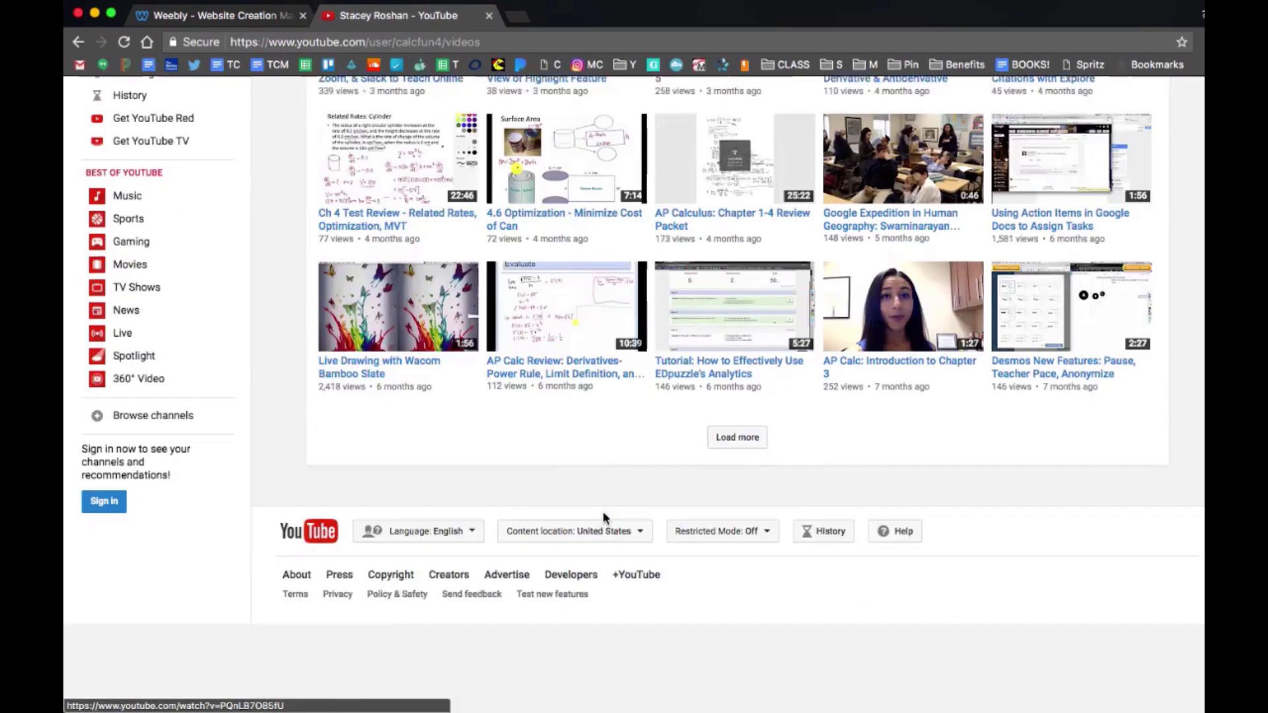
scroll(406, 462, up, 2)
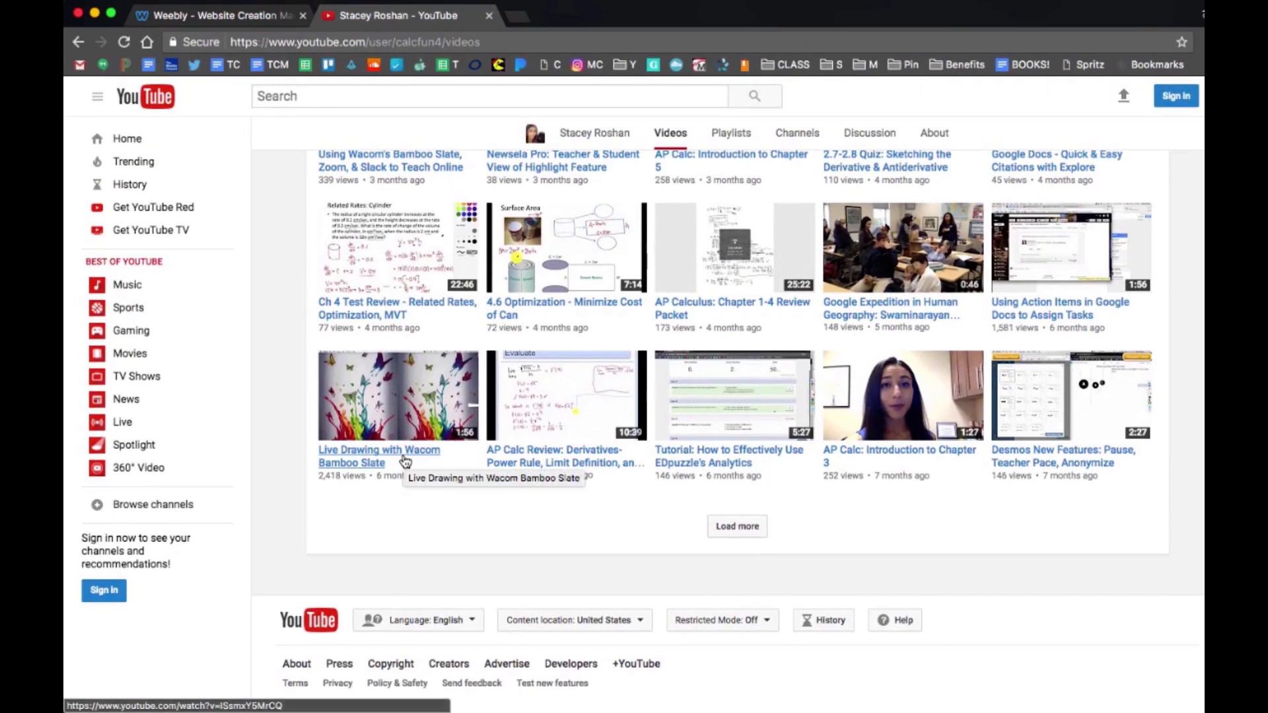
click(403, 457)
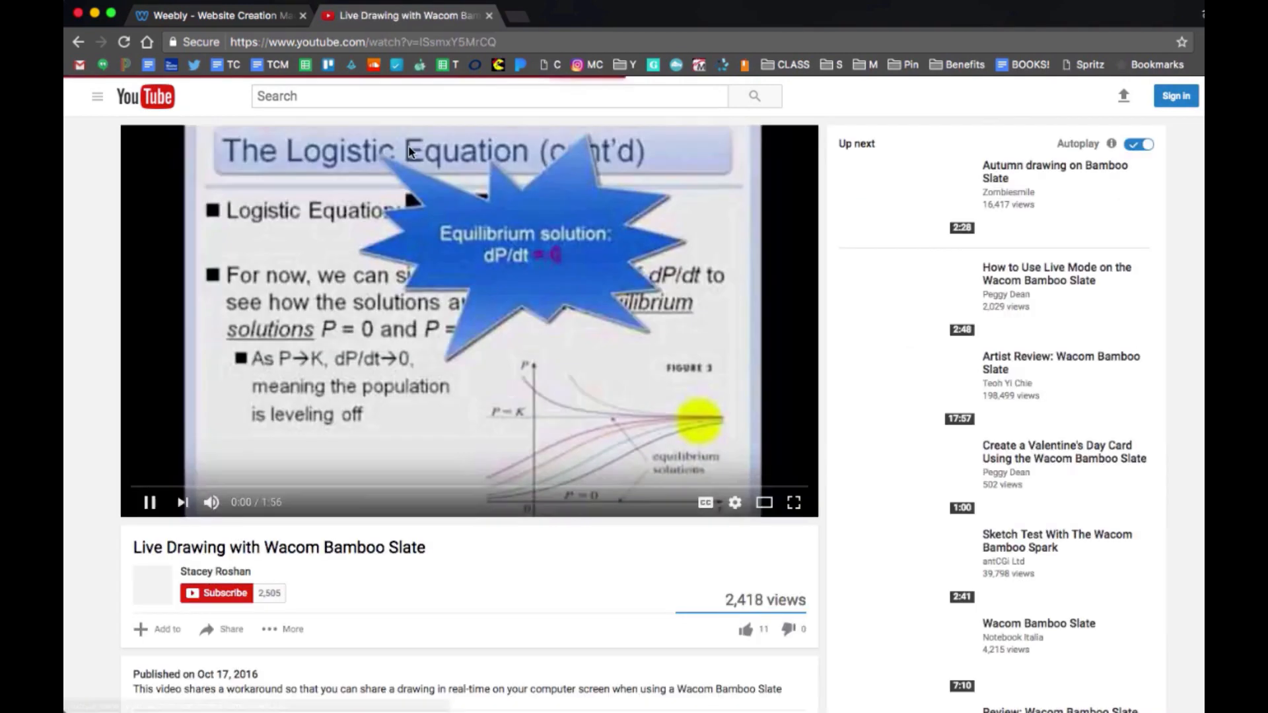
click(419, 43)
key(super+c)
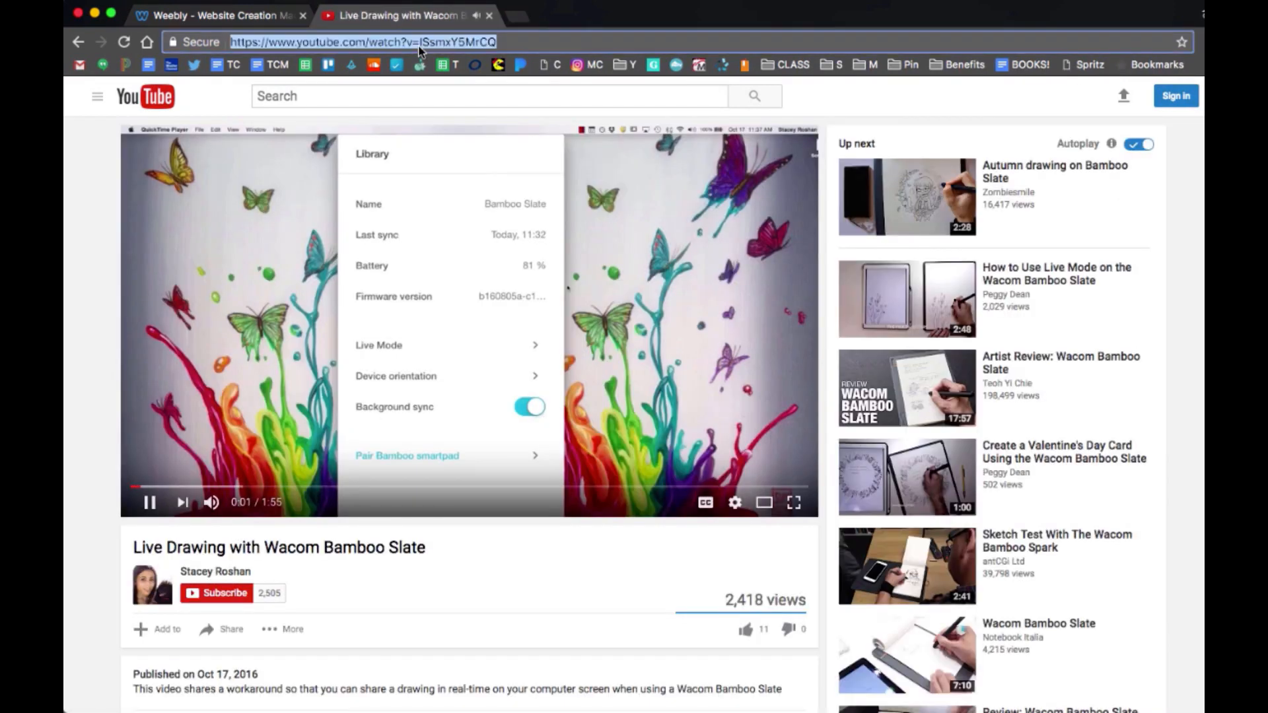
key(super+w)
scroll(628, 455, up, 2)
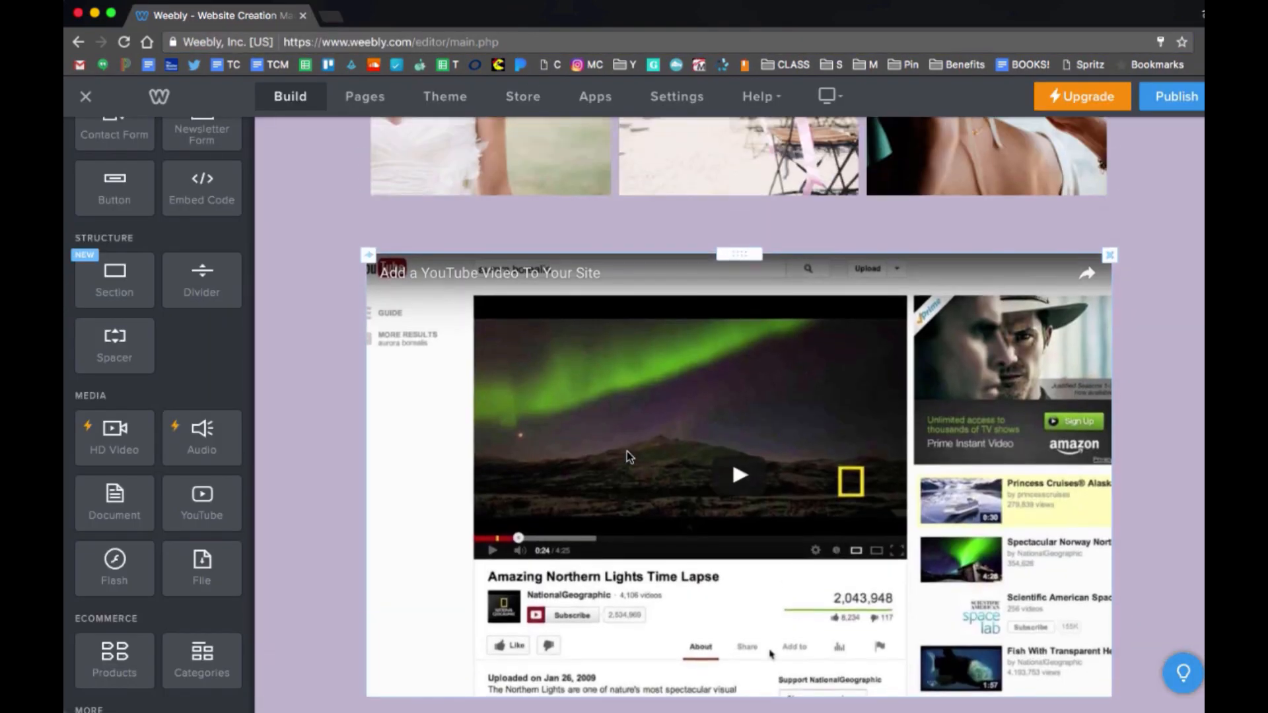
Embed the Wacom Bamboo Slate video in the YouTube element and play-test it.
click(701, 291)
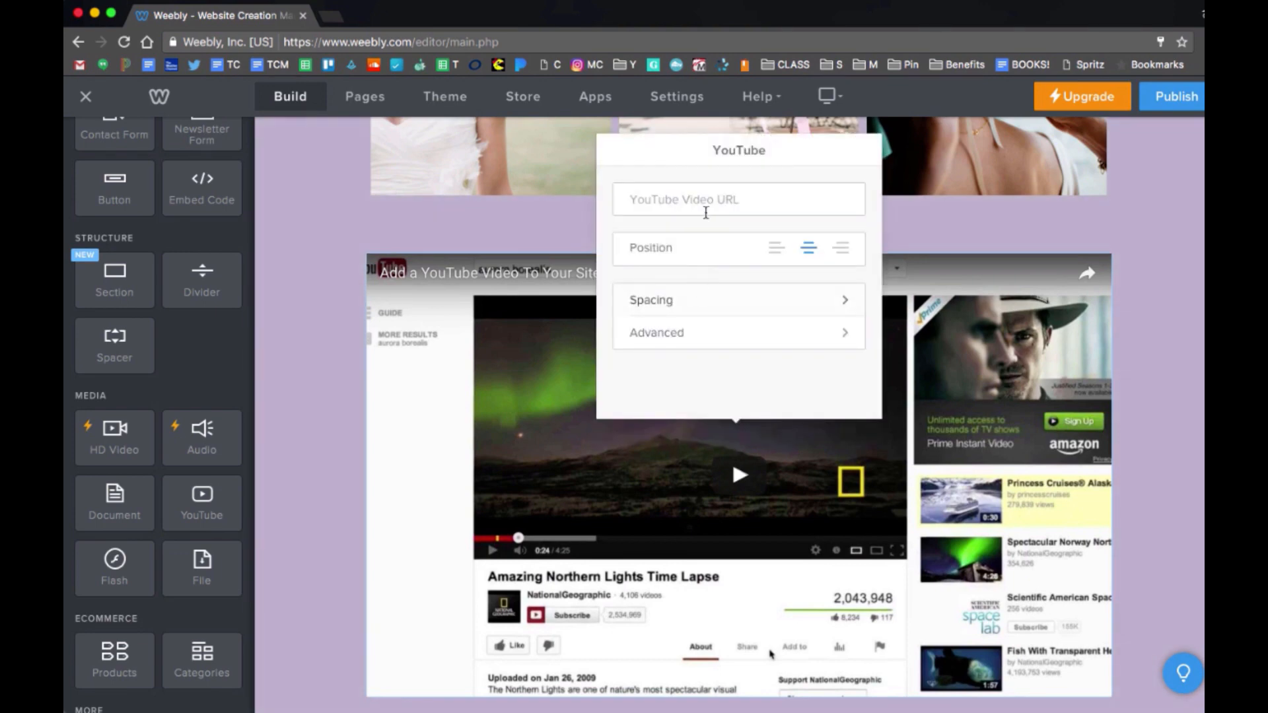
key(super+v)
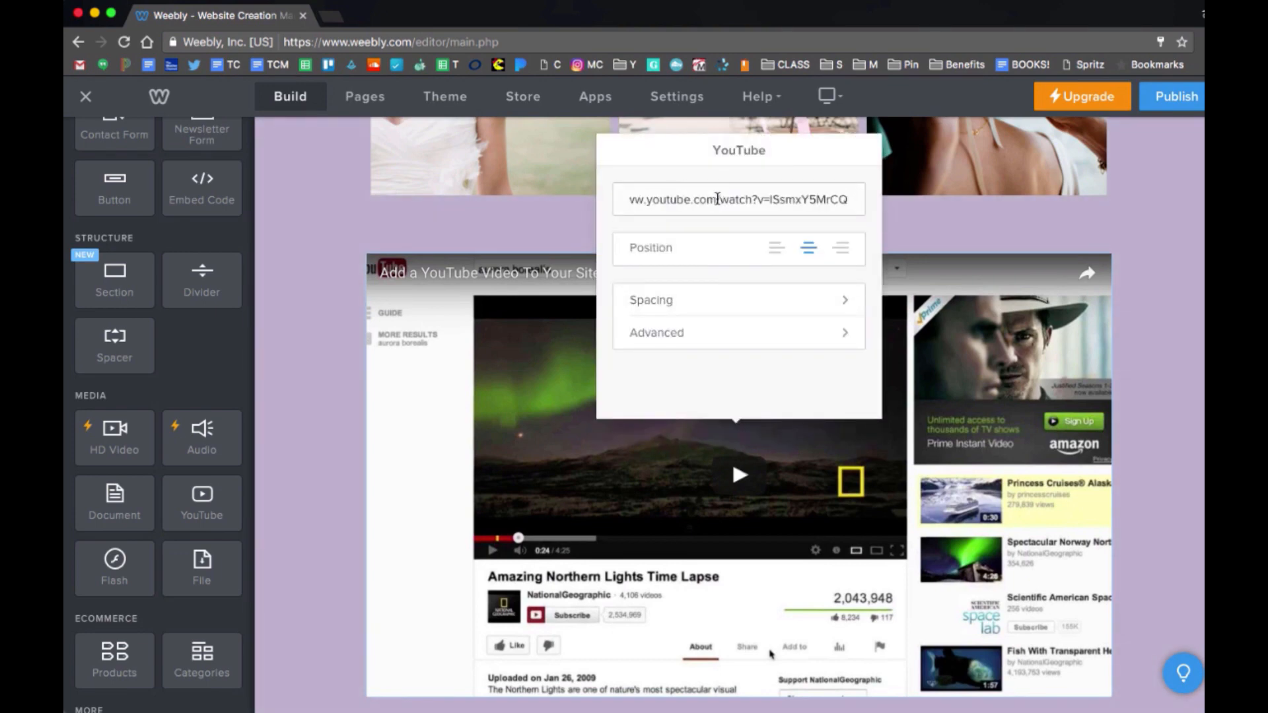
click(1127, 351)
scroll(993, 382, down, 2)
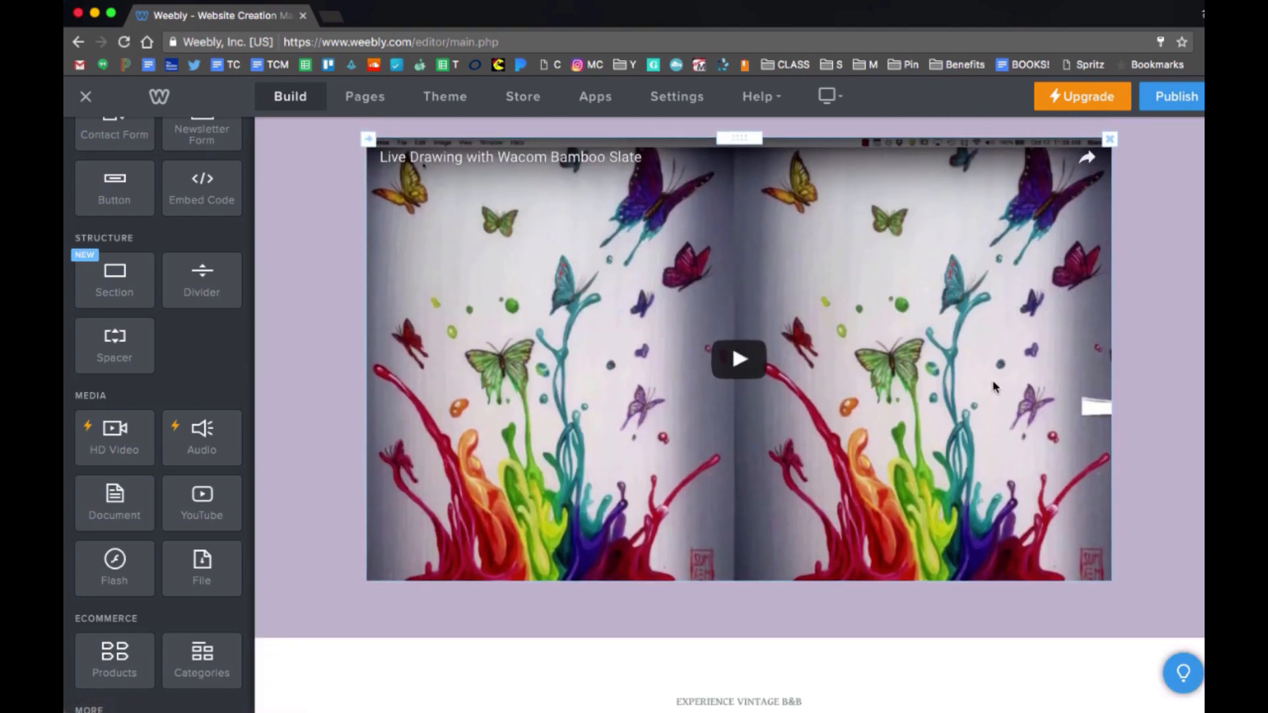
click(740, 363)
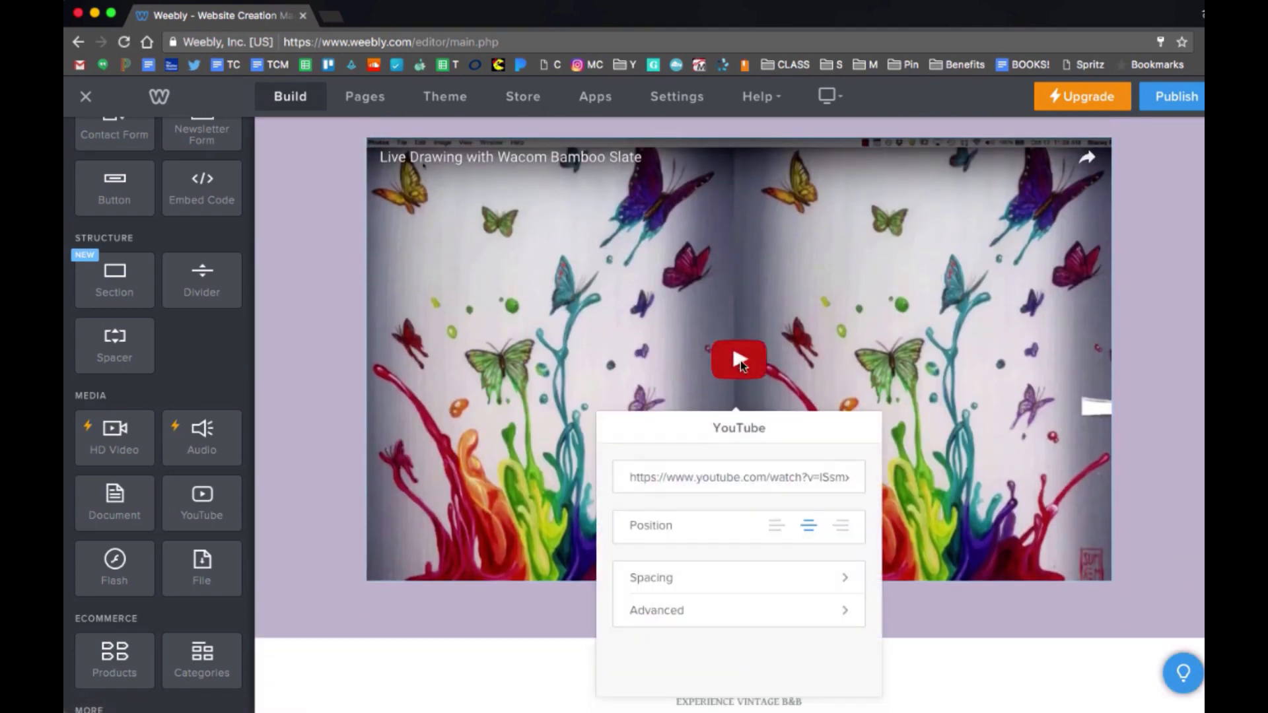
click(740, 363)
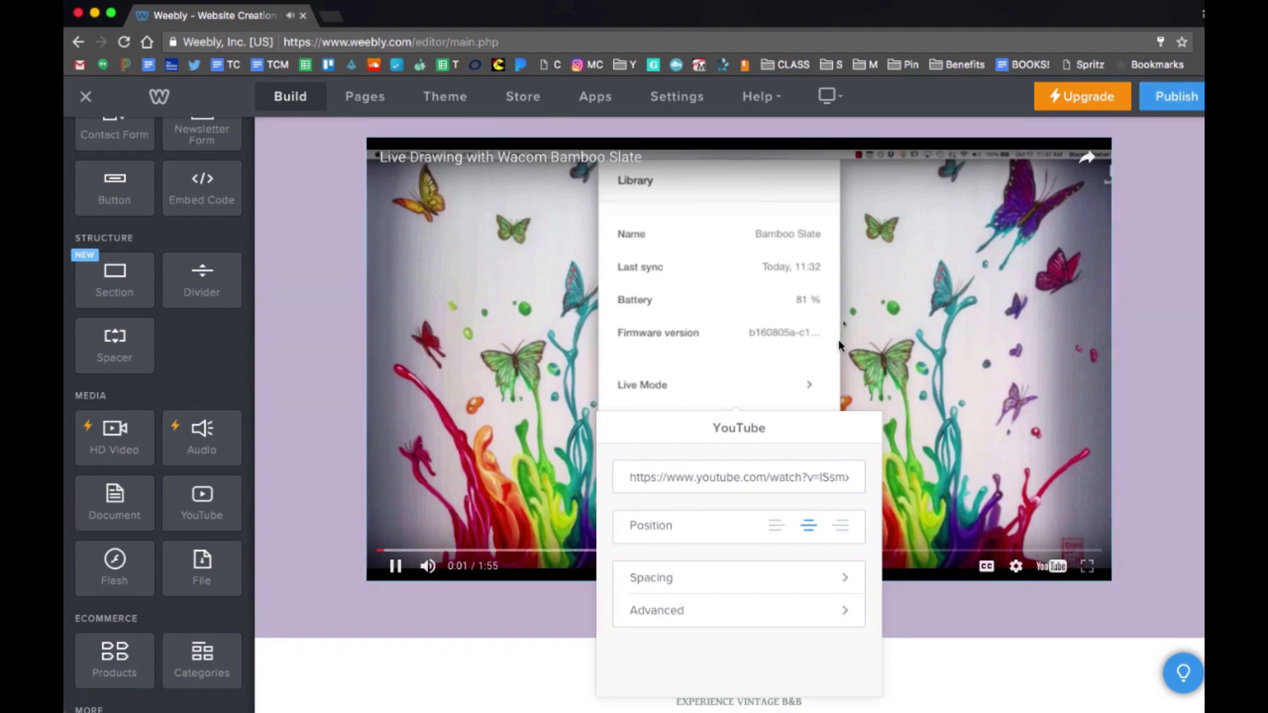
click(838, 339)
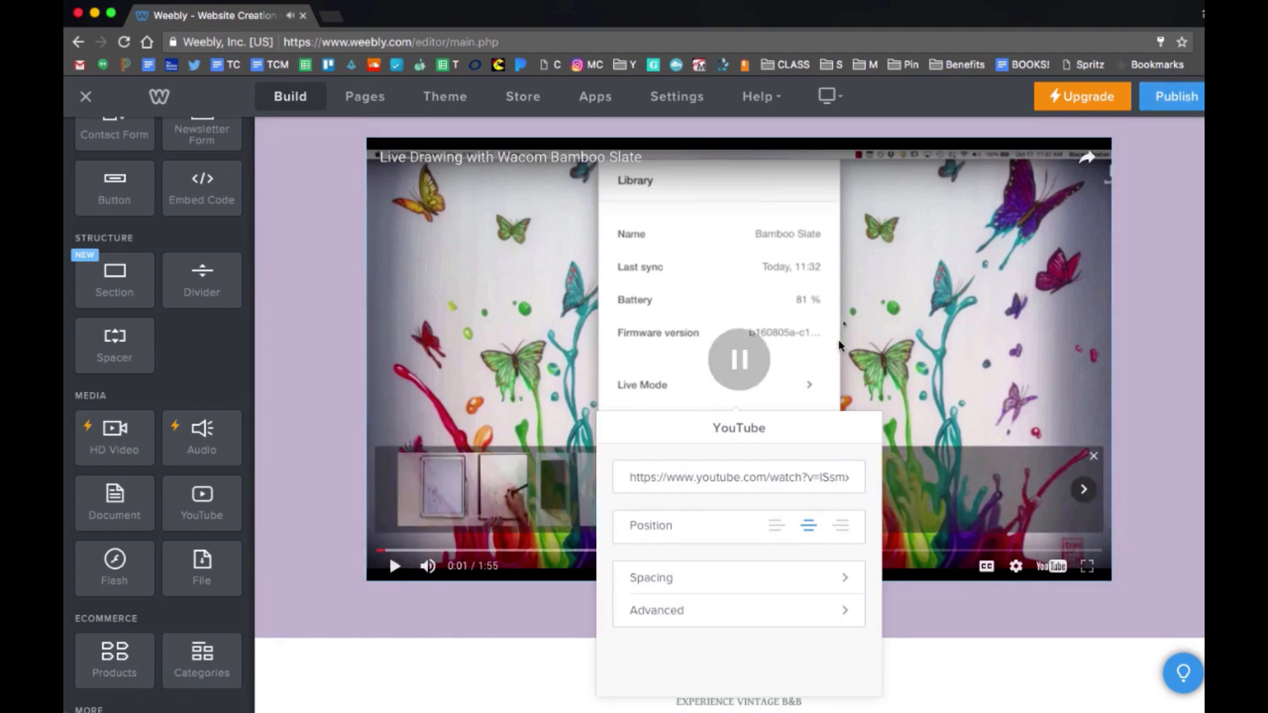
click(1154, 538)
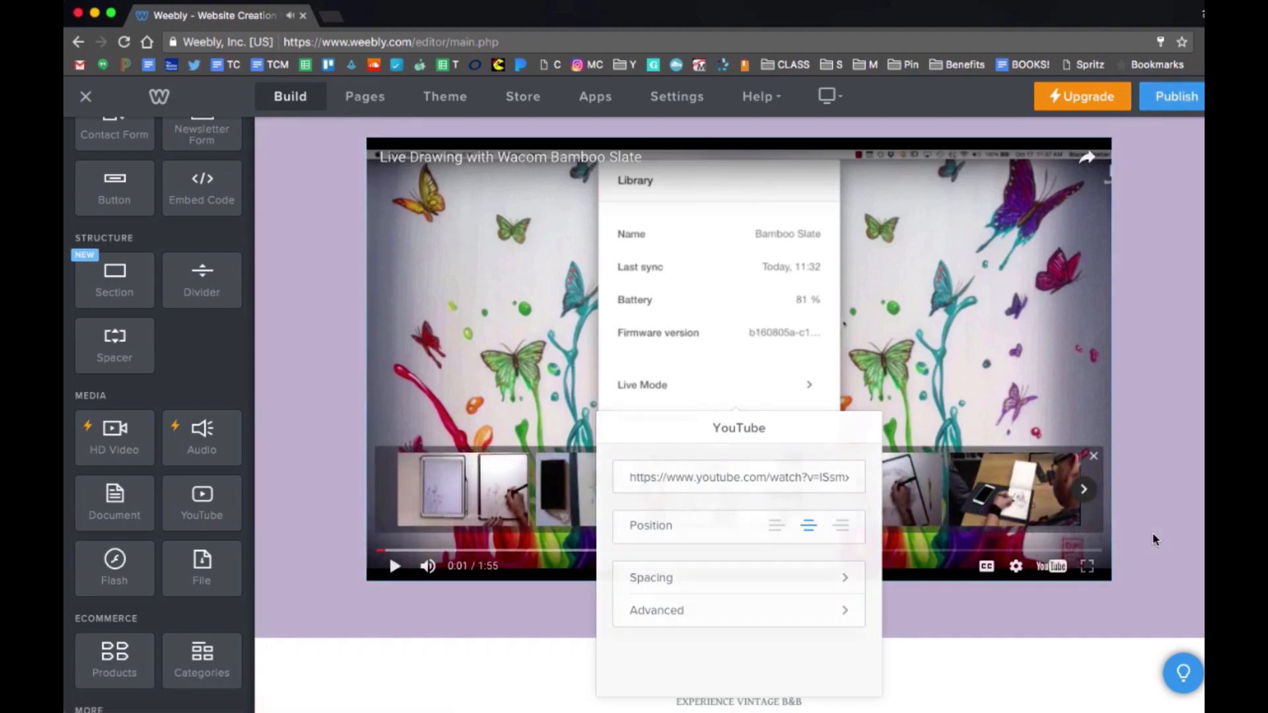
Start deleting the embedded video element.
click(1096, 467)
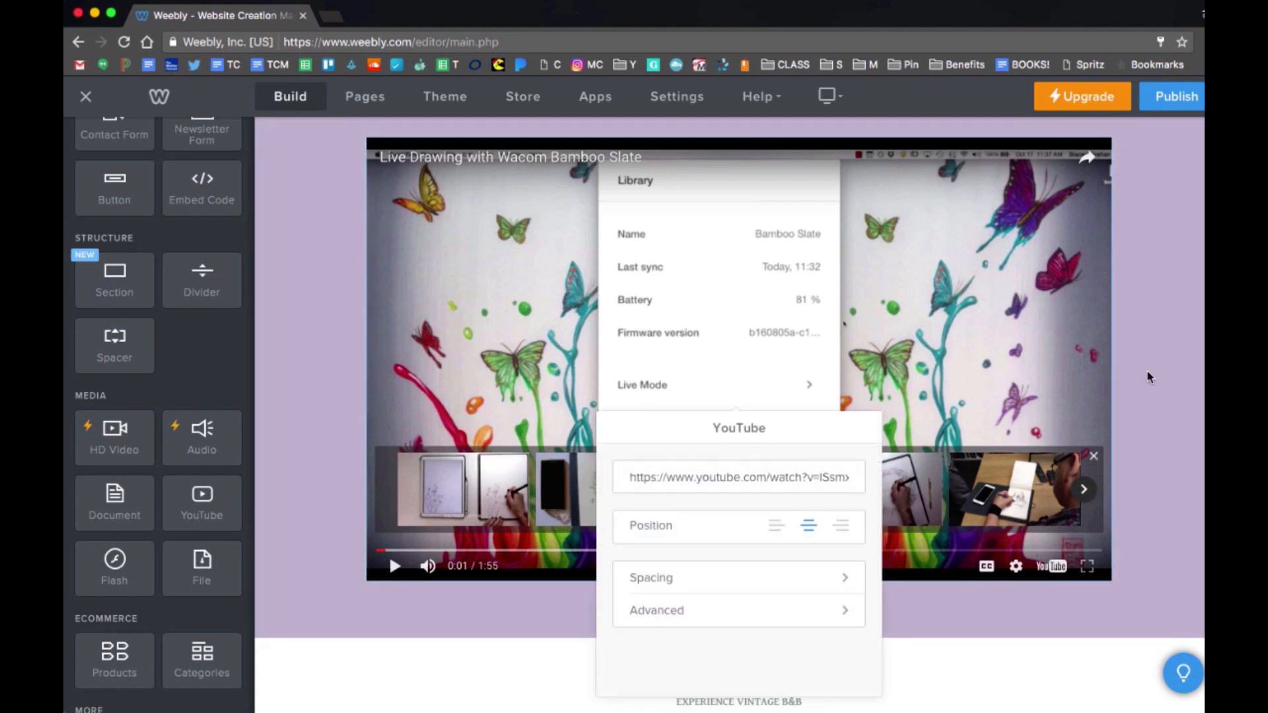
scroll(1123, 330, up, 3)
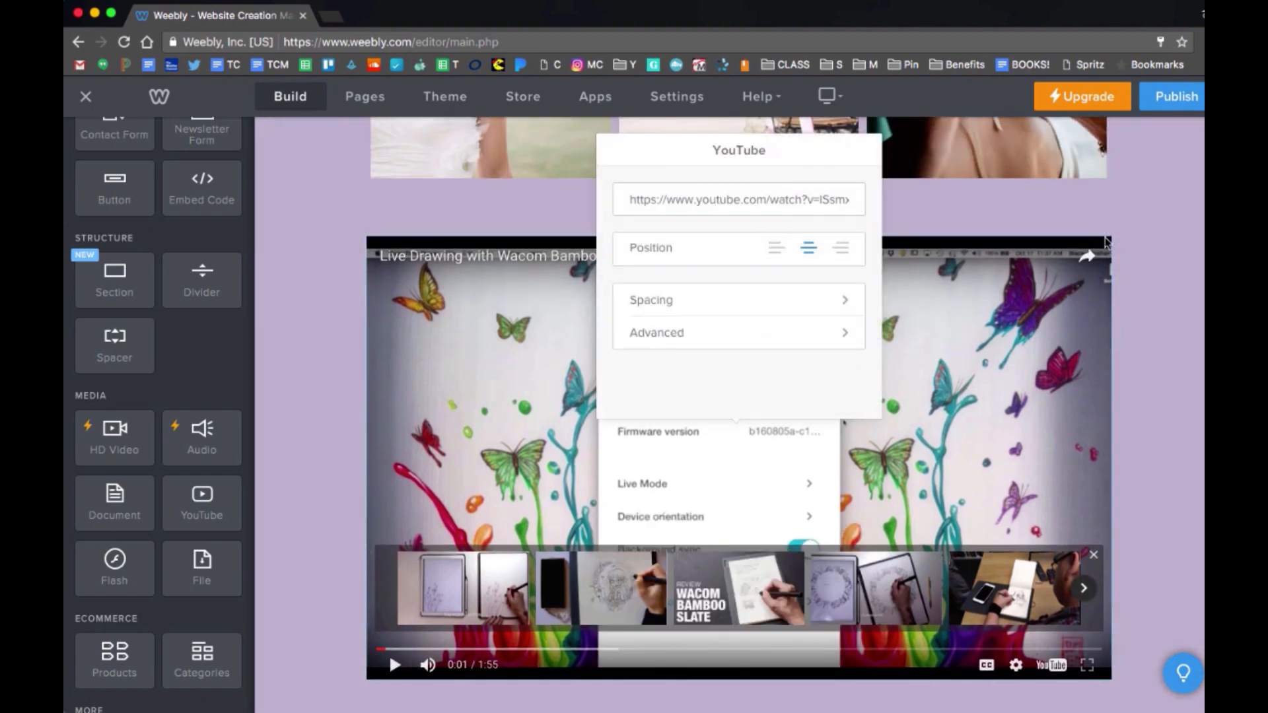
click(1090, 272)
click(1110, 239)
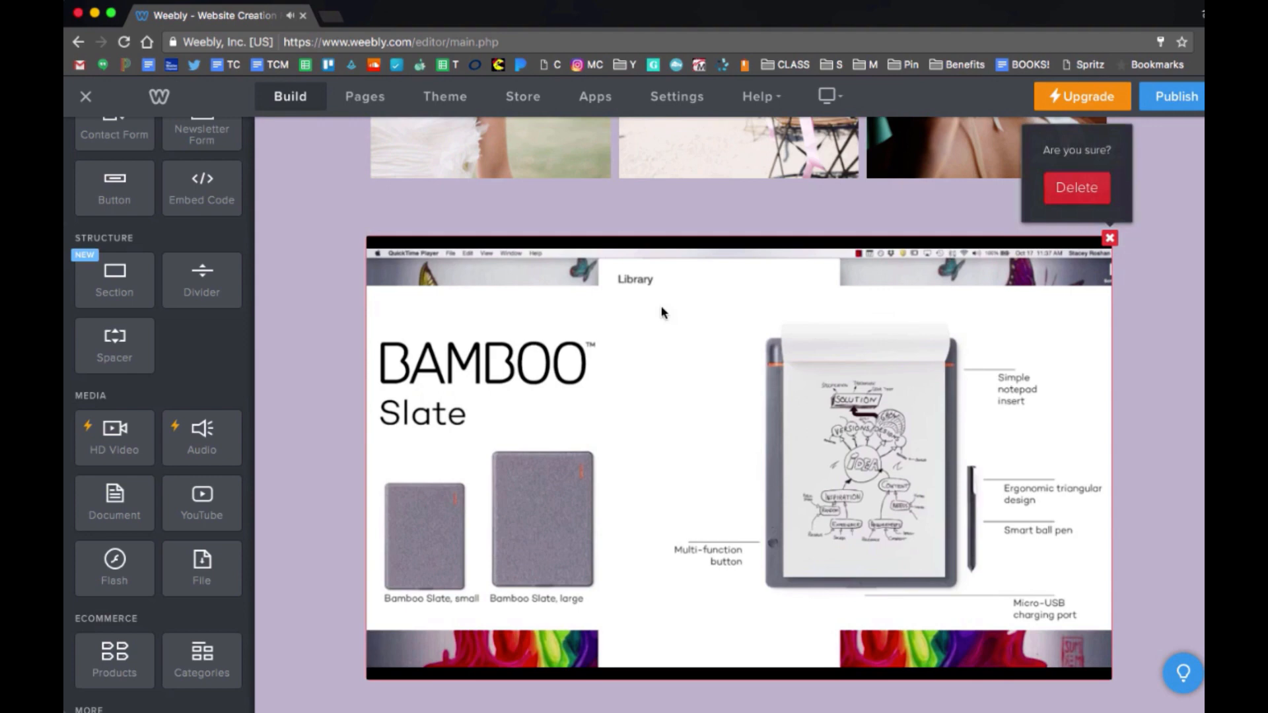
Delete the old video block and add a new YouTube element with the pasted video URL.
click(1067, 191)
drag(201, 442, 660, 271)
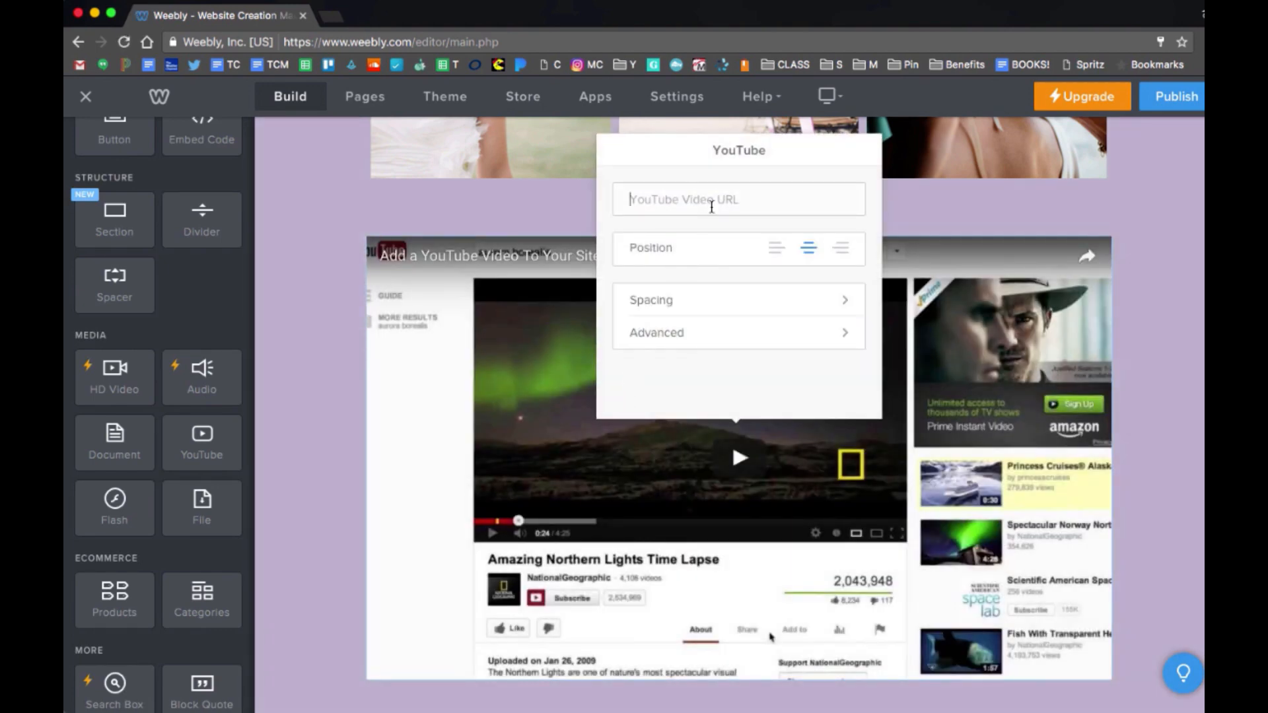
click(711, 207)
key(super+v)
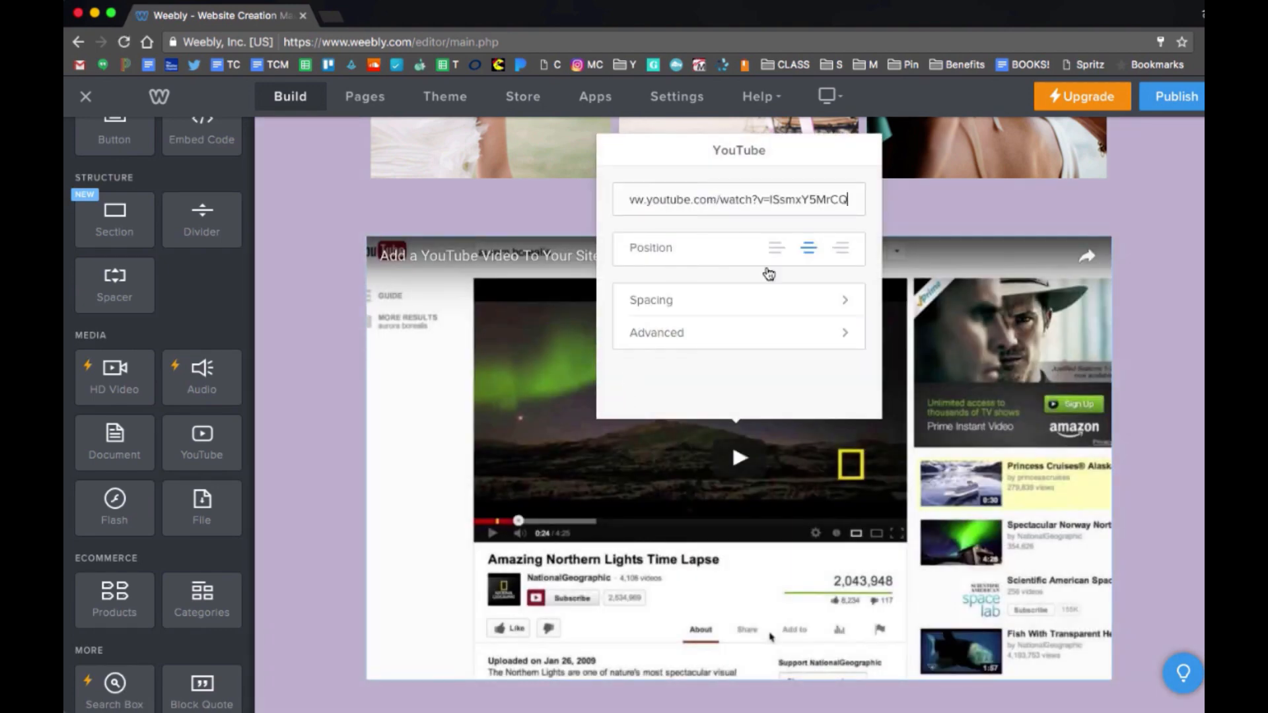
click(1190, 436)
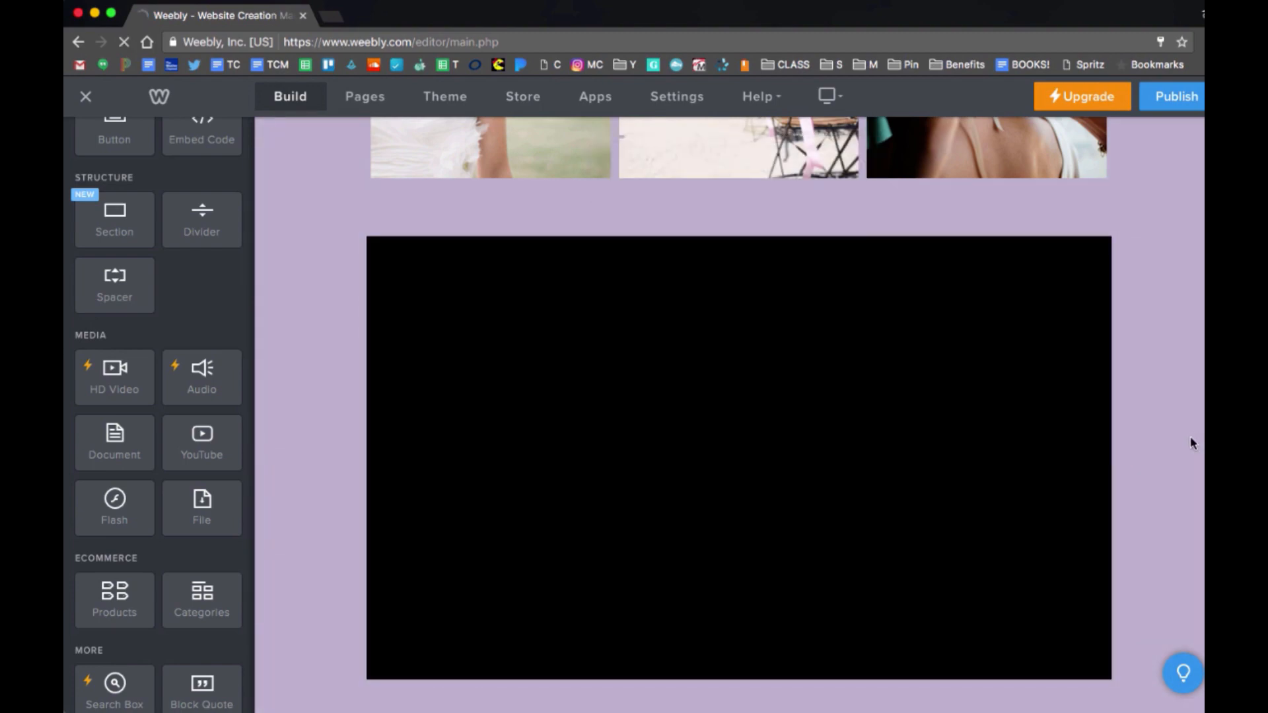
Add a file-upload element above the Experience Vintage B&B text section.
scroll(1190, 436, down, 3)
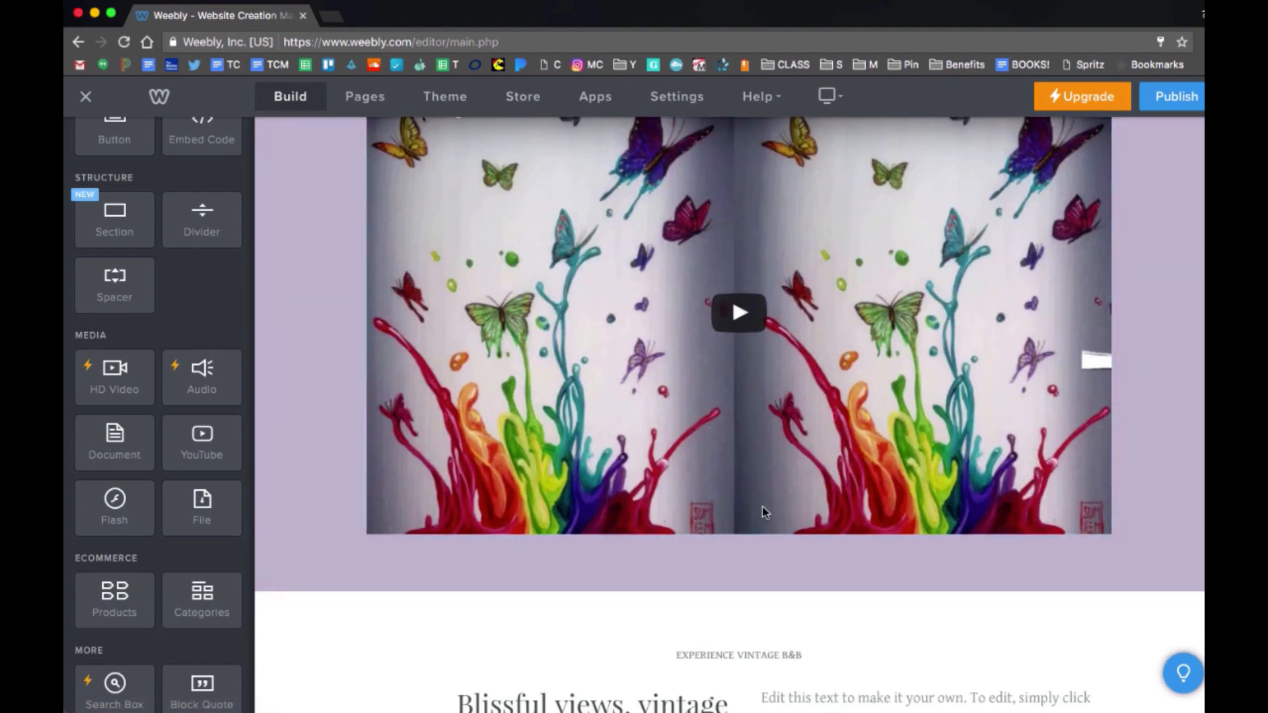
scroll(762, 506, down, 6)
scroll(122, 532, down, 1)
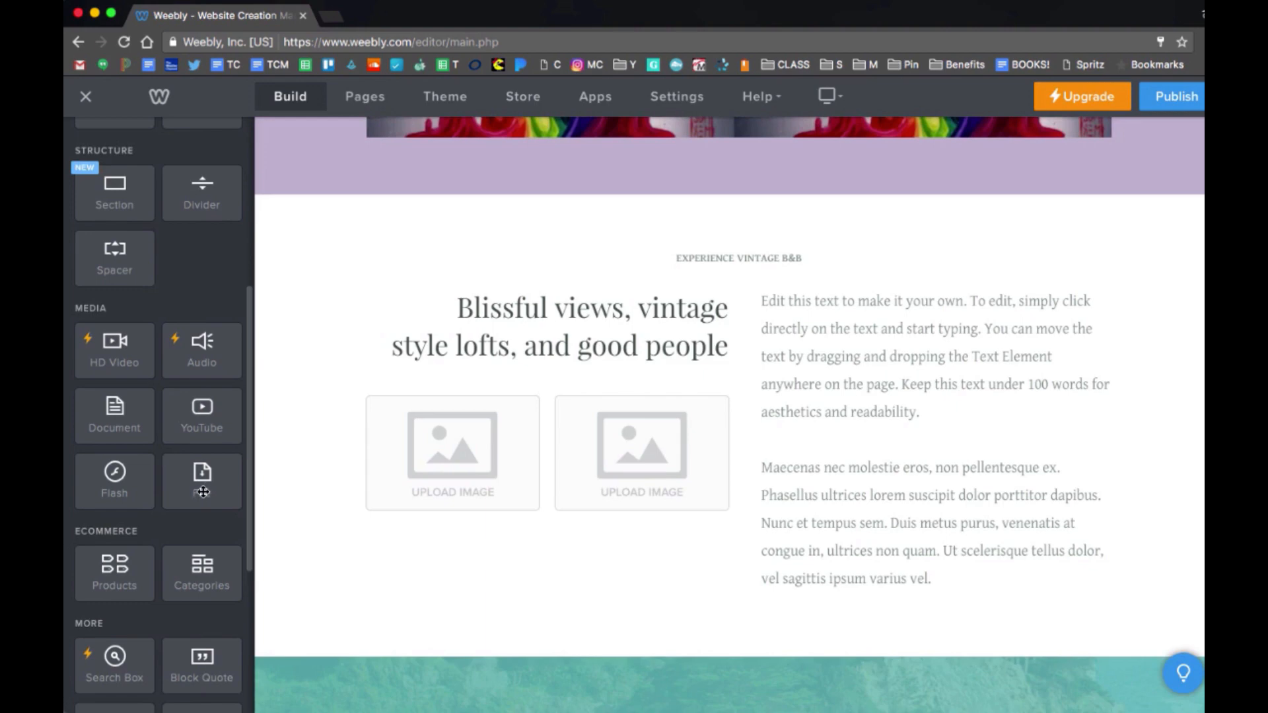
drag(202, 492, 759, 227)
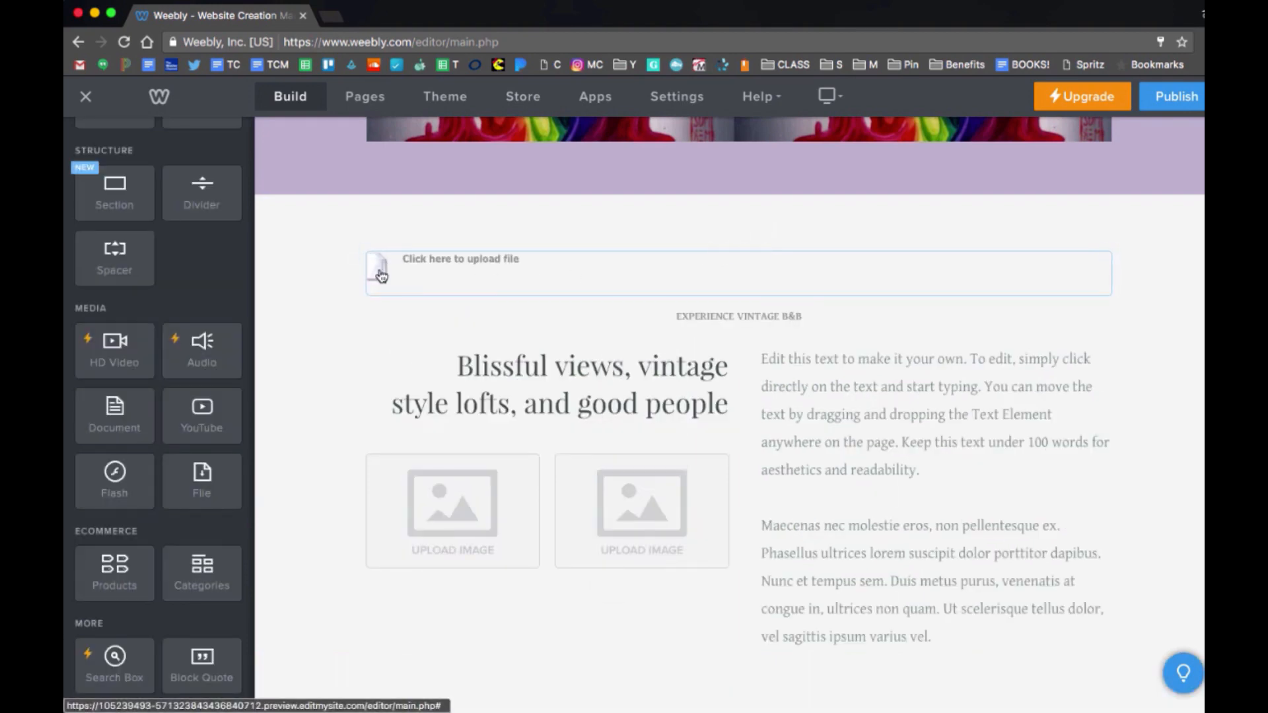
click(382, 276)
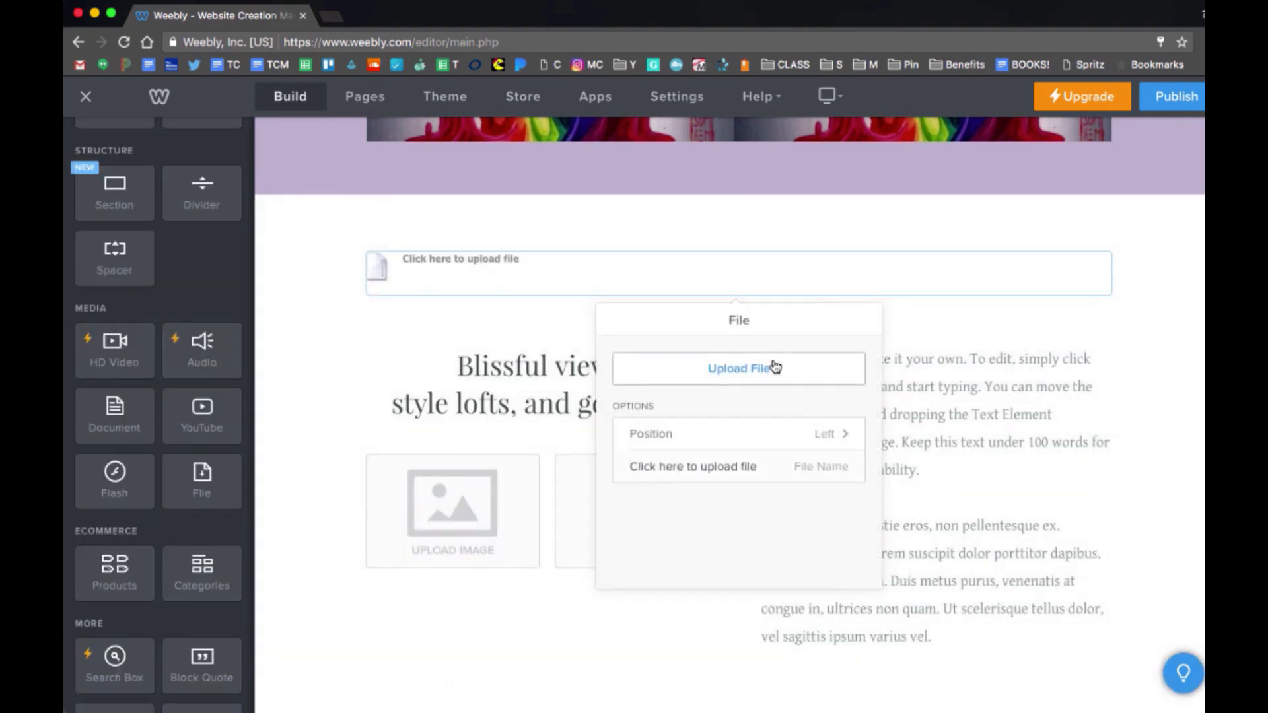
click(1182, 321)
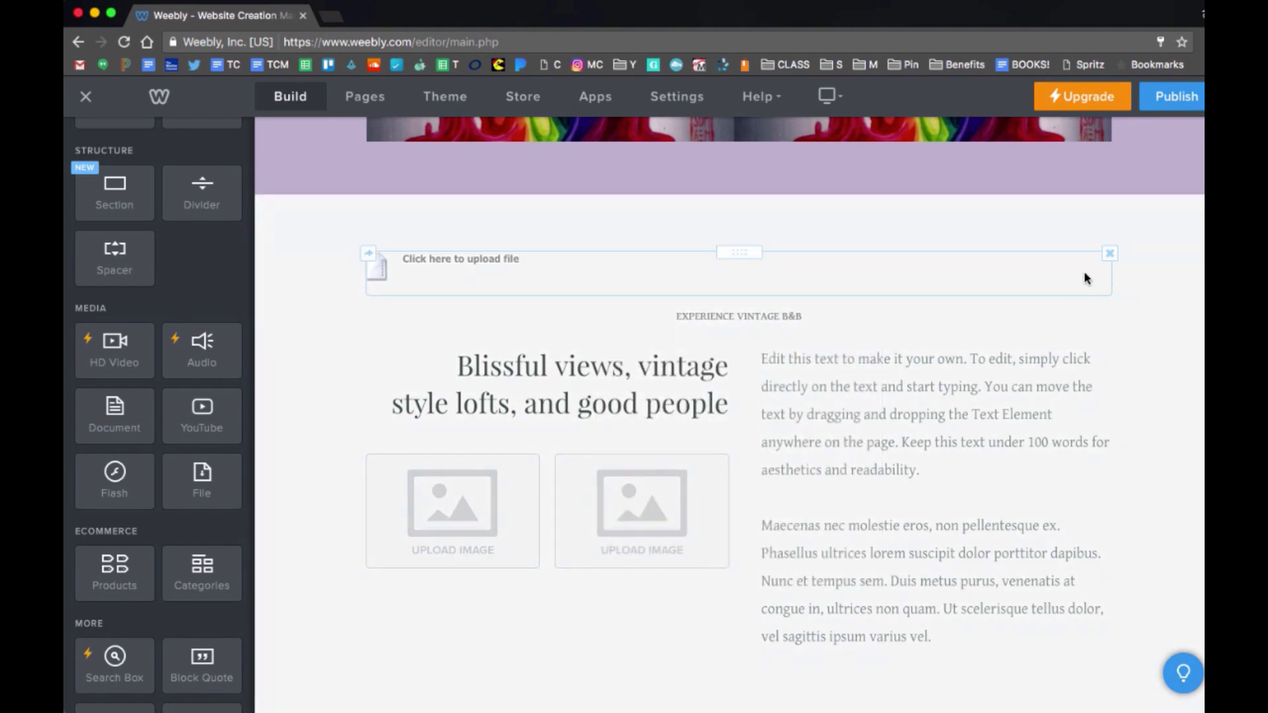
click(1109, 254)
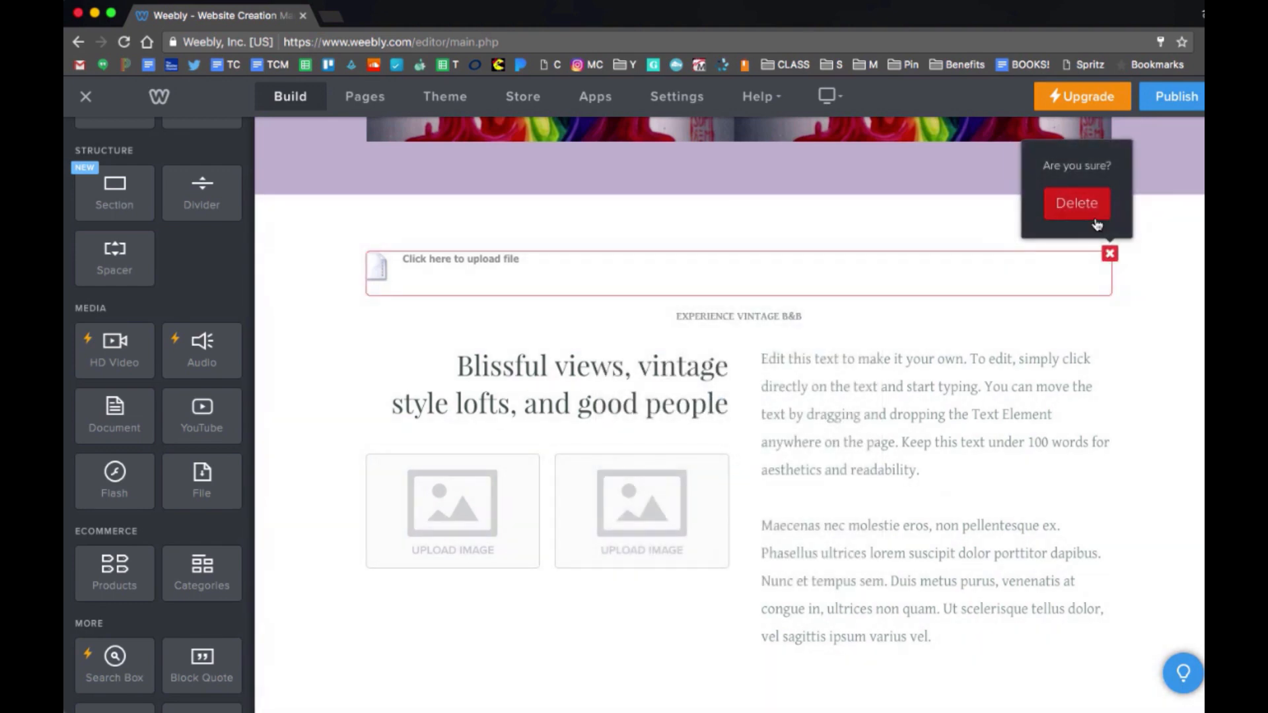
click(1077, 204)
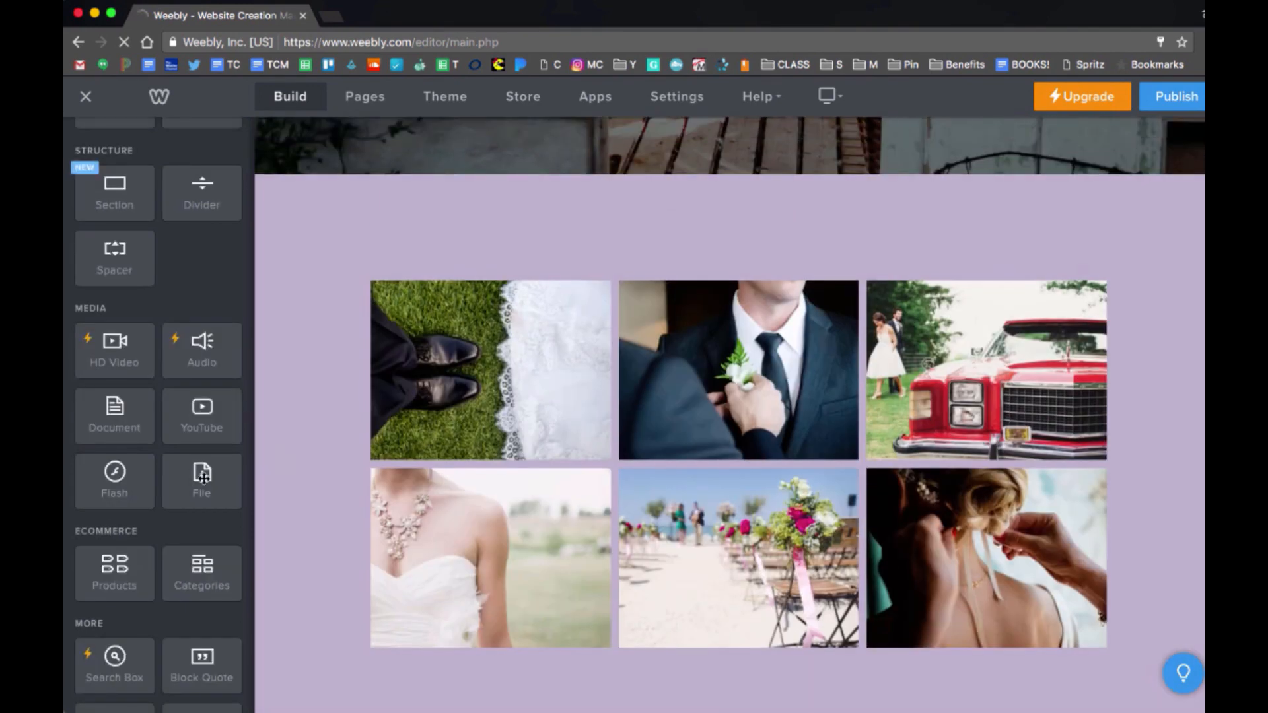
scroll(203, 477, up, 5)
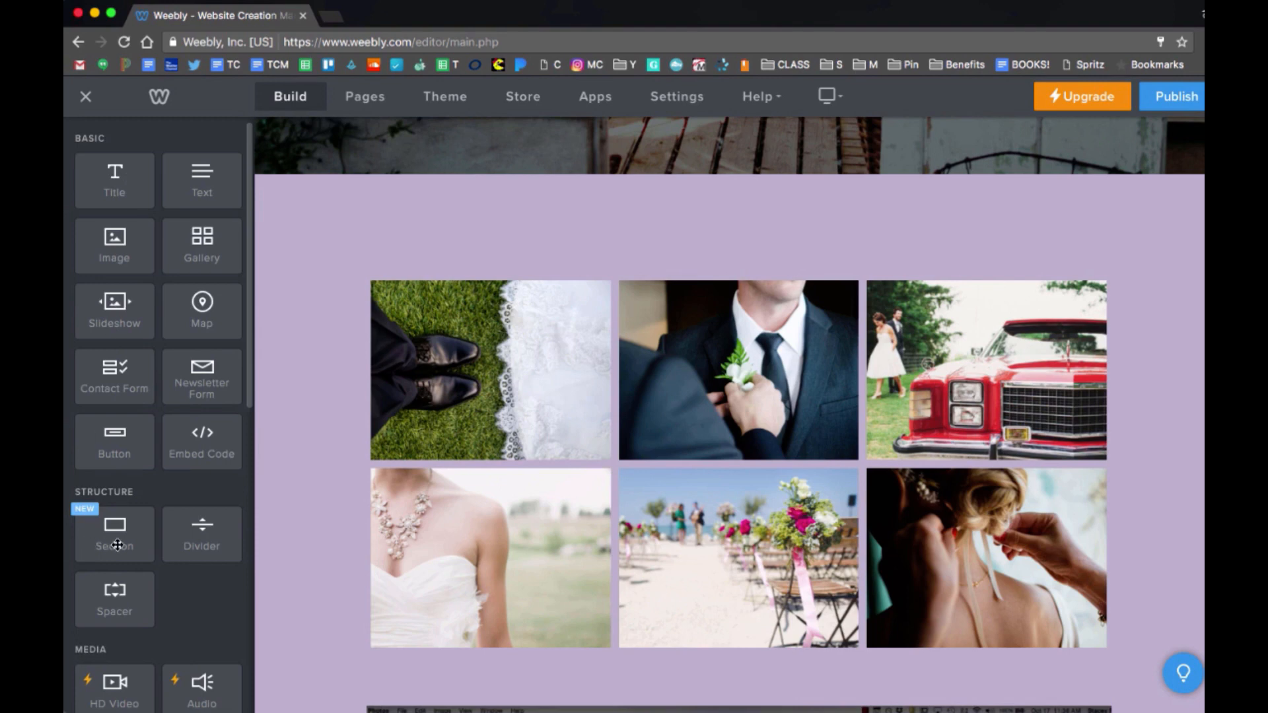
scroll(118, 546, down, 2)
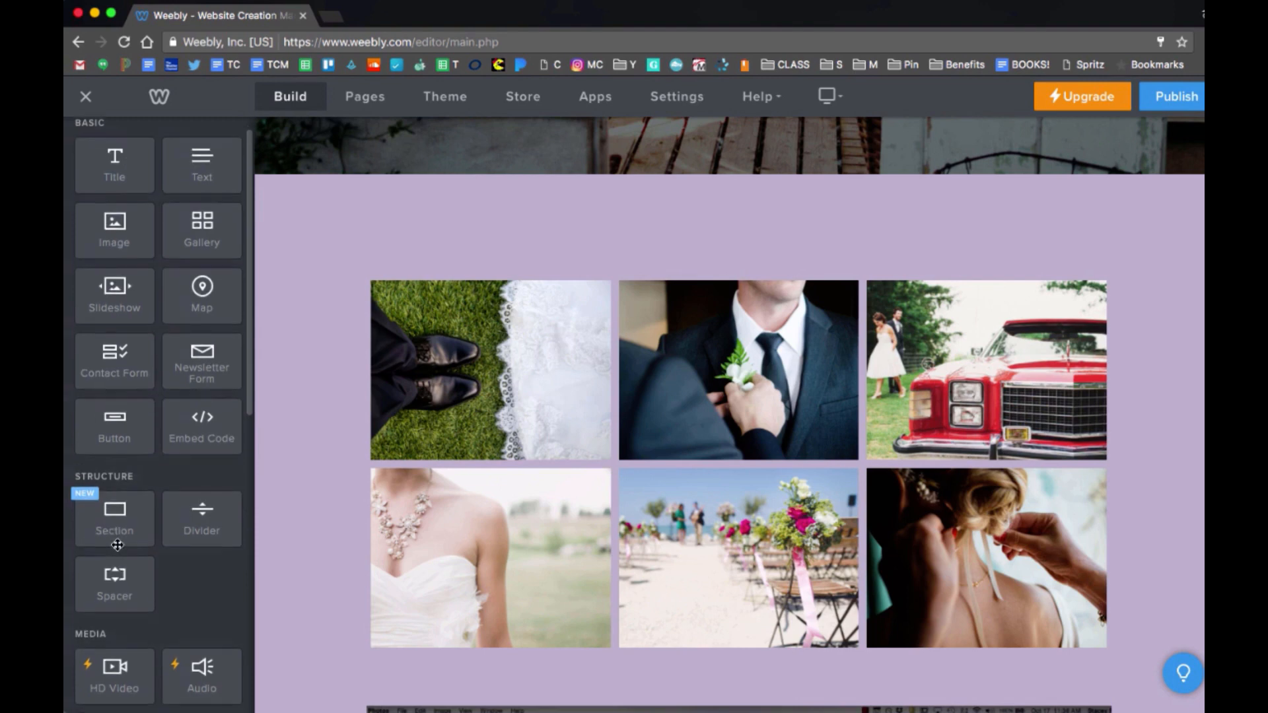
scroll(117, 545, down, 4)
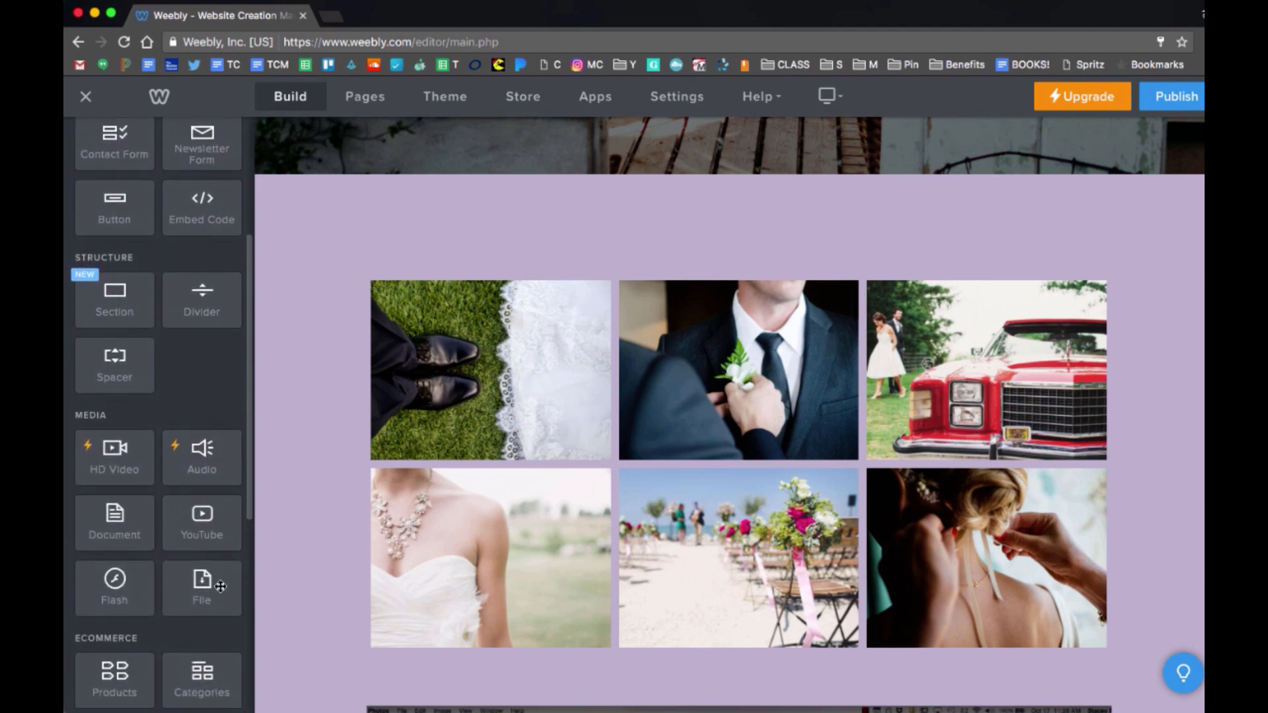
scroll(220, 587, up, 1)
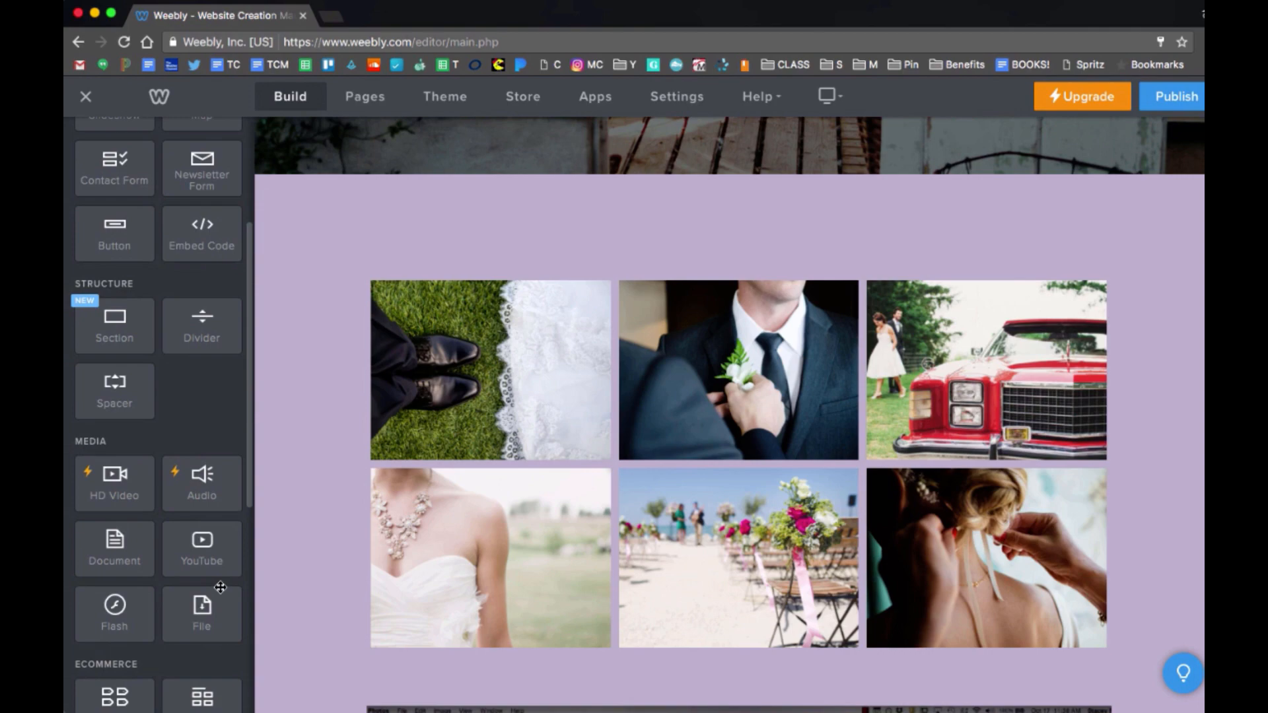
scroll(220, 587, up, 2)
scroll(212, 574, down, 6)
scroll(203, 558, up, 9)
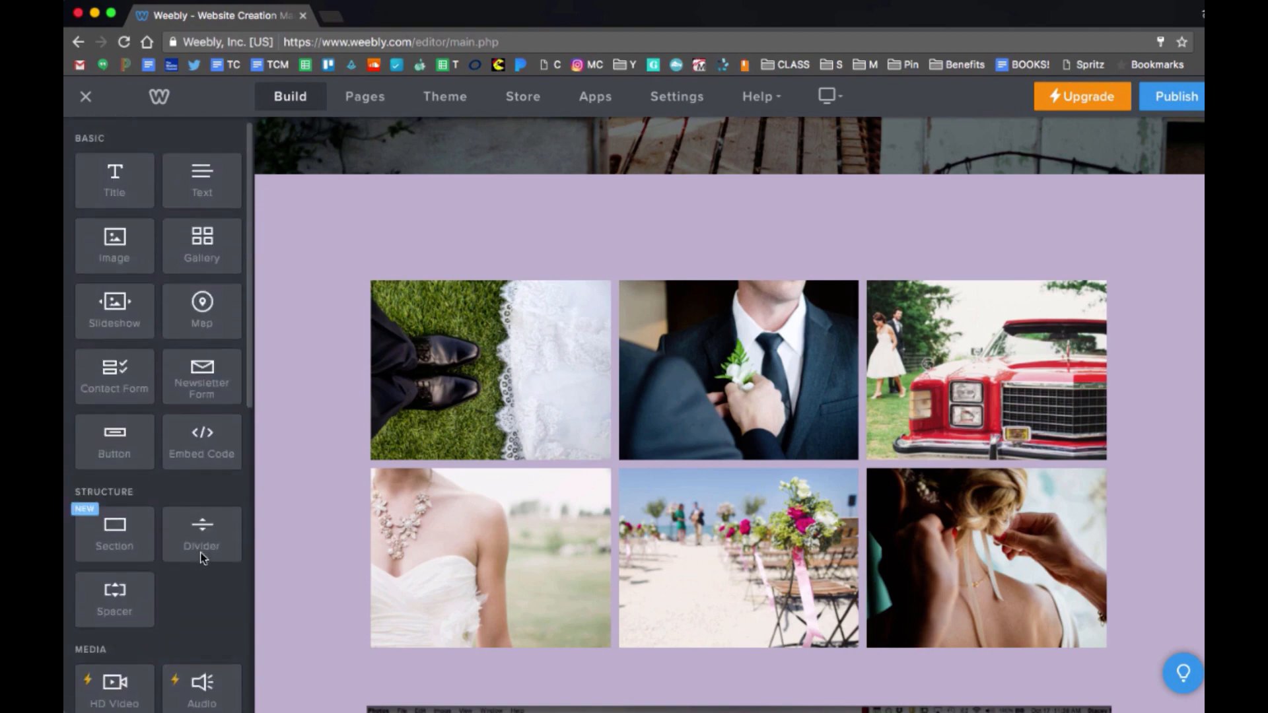
scroll(303, 359, up, 10)
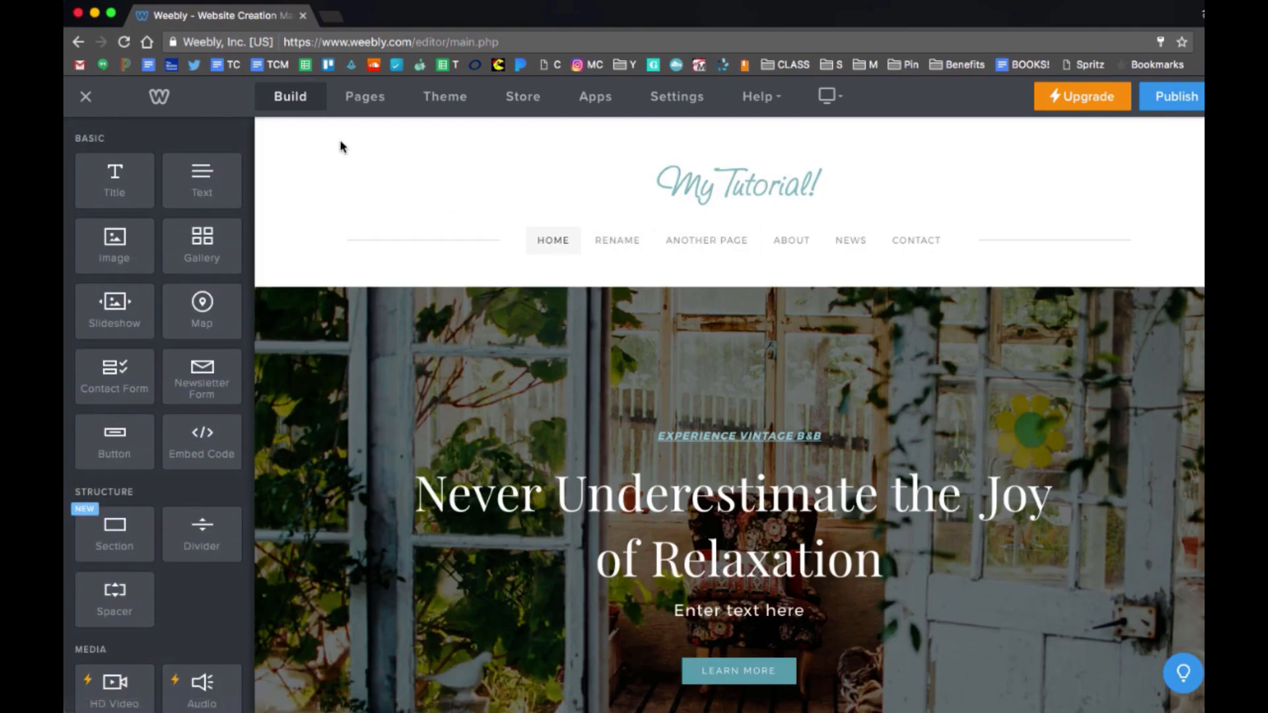
Edit the Services page's name in the Pages list, typing 'R'.
click(376, 106)
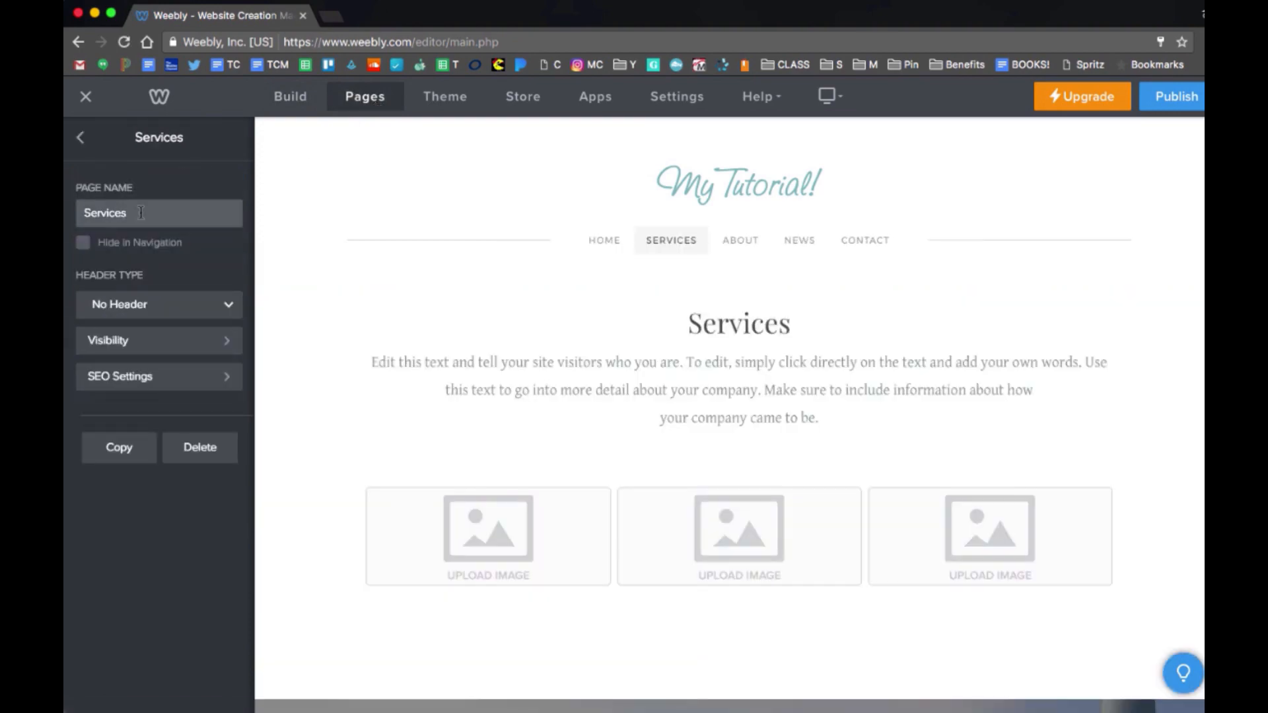
drag(142, 212, 65, 206)
text(Rename)
click(378, 100)
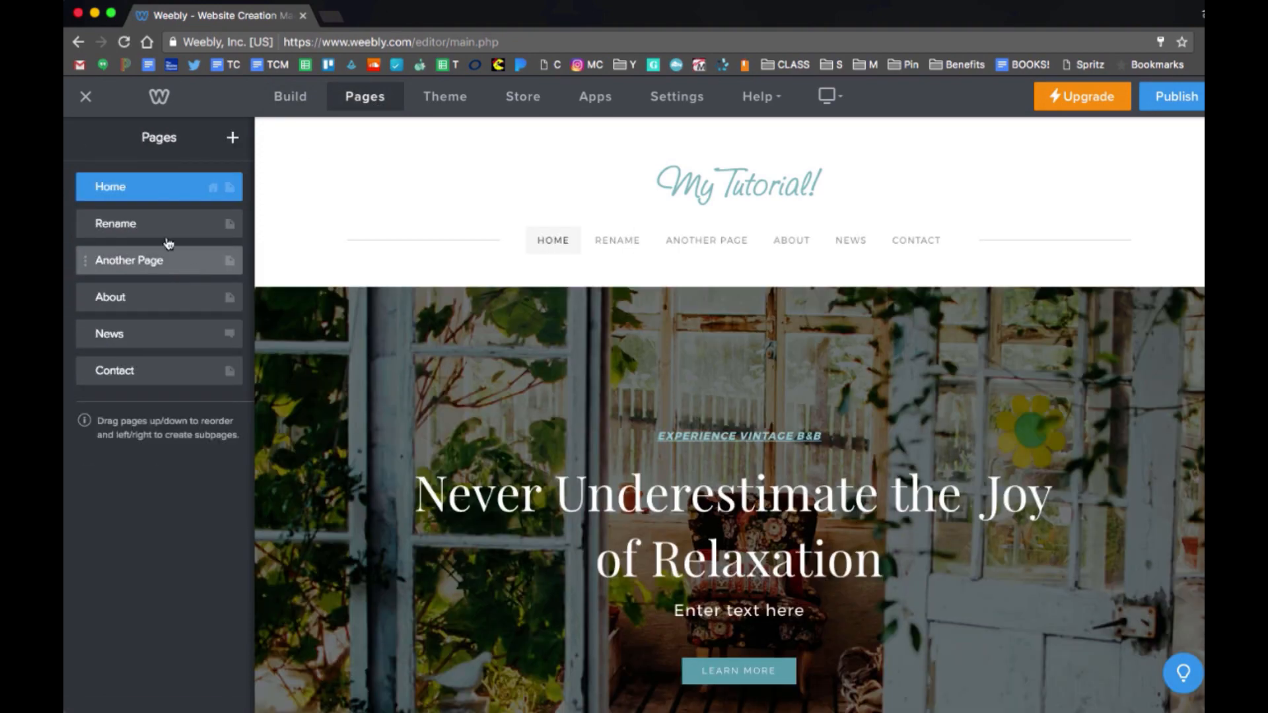
Move Another Page above Rename and open the Rename page's settings.
drag(138, 264, 140, 223)
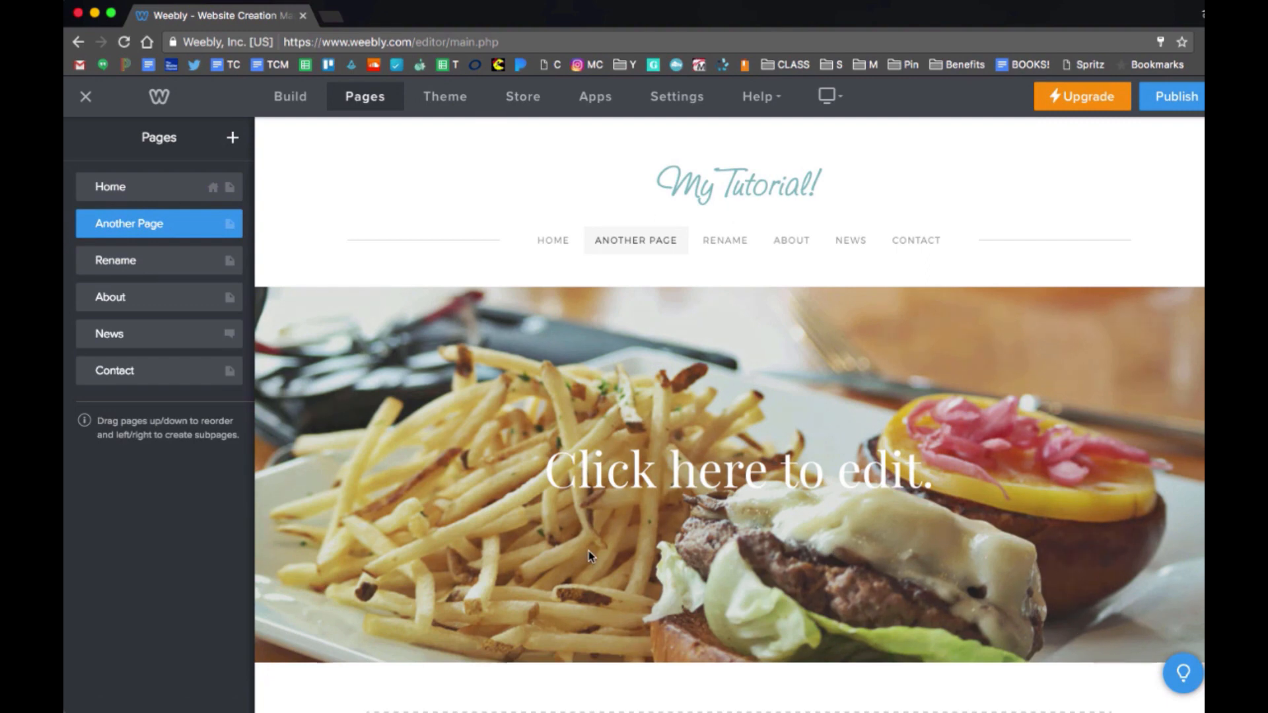
click(723, 243)
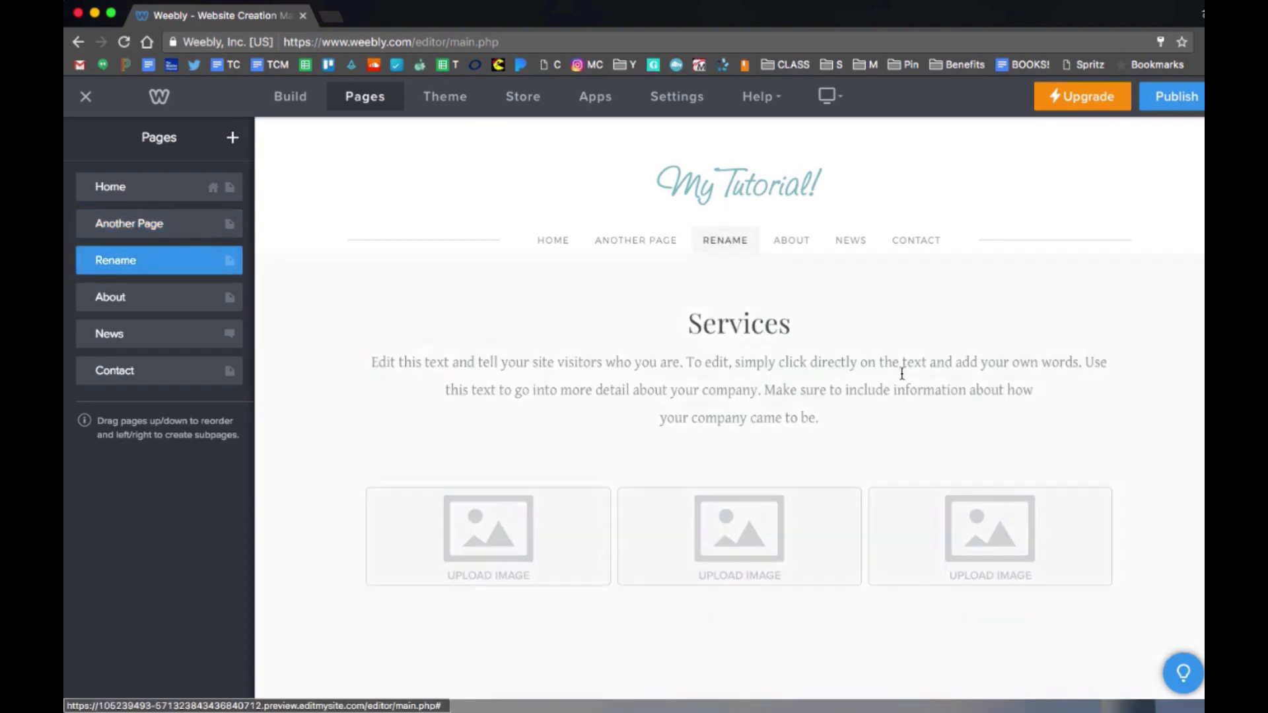
click(170, 260)
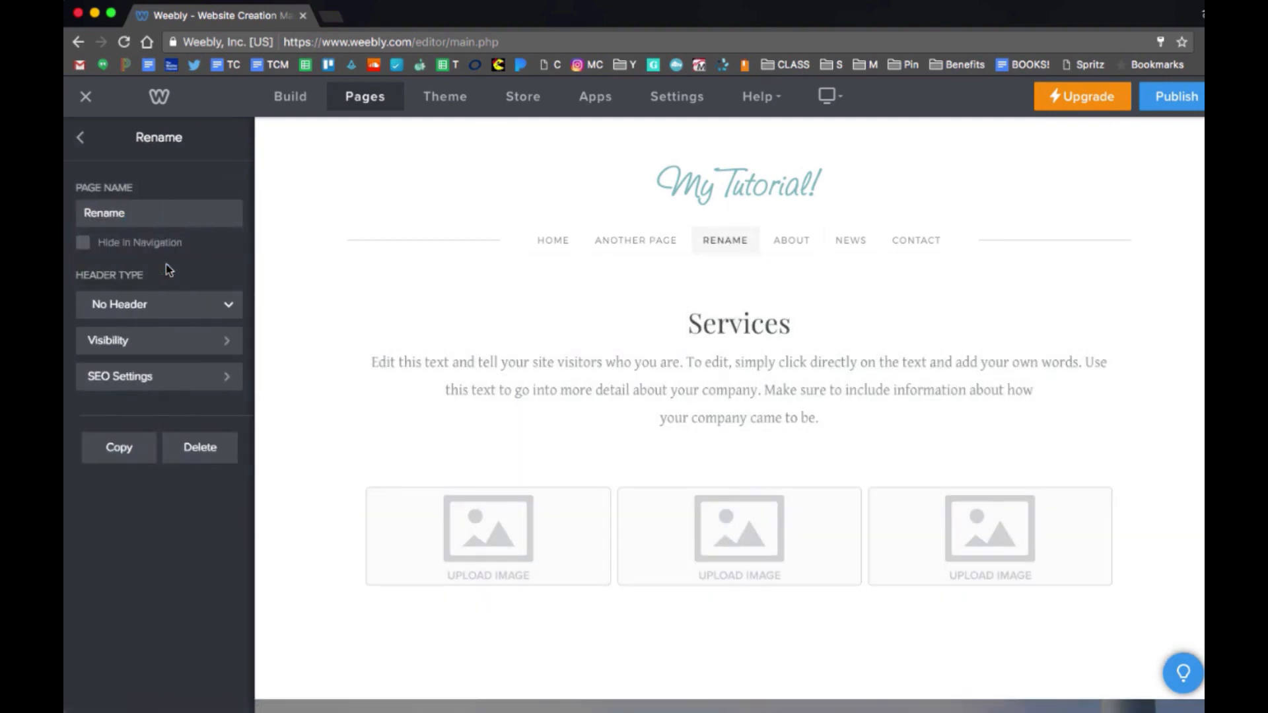
Give the Rename page a header layout and select the header.
click(167, 304)
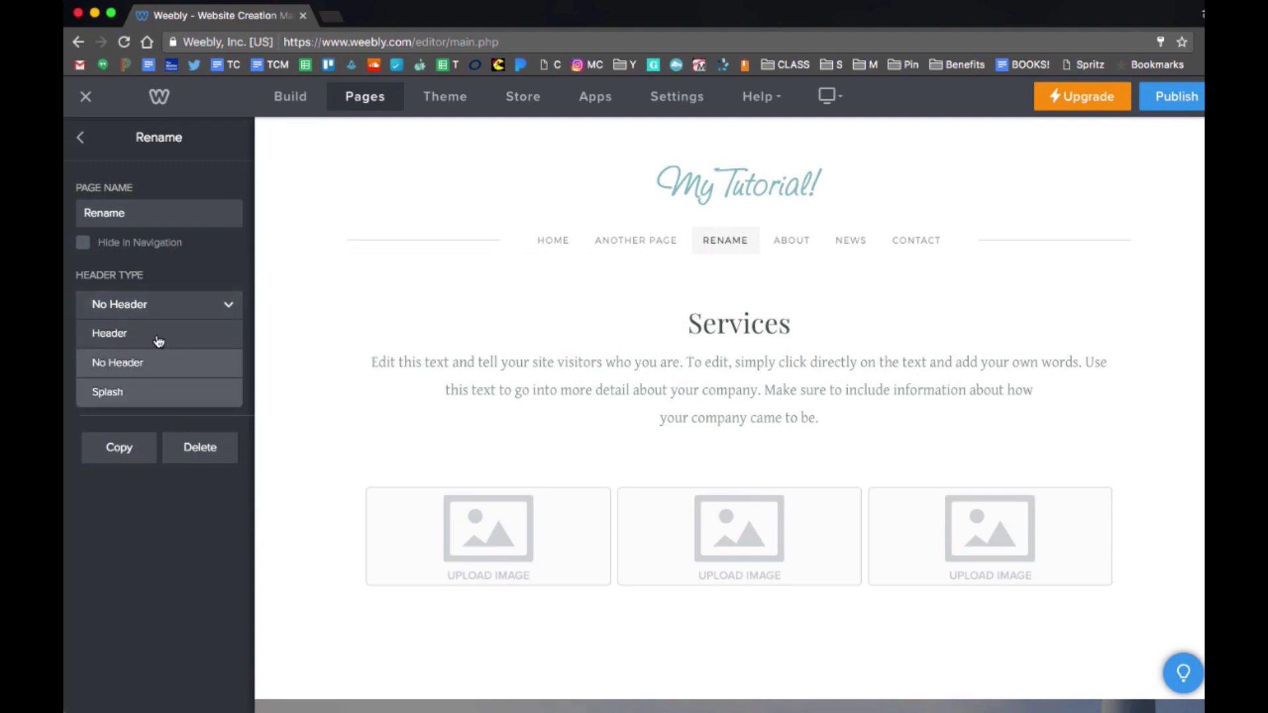
click(159, 338)
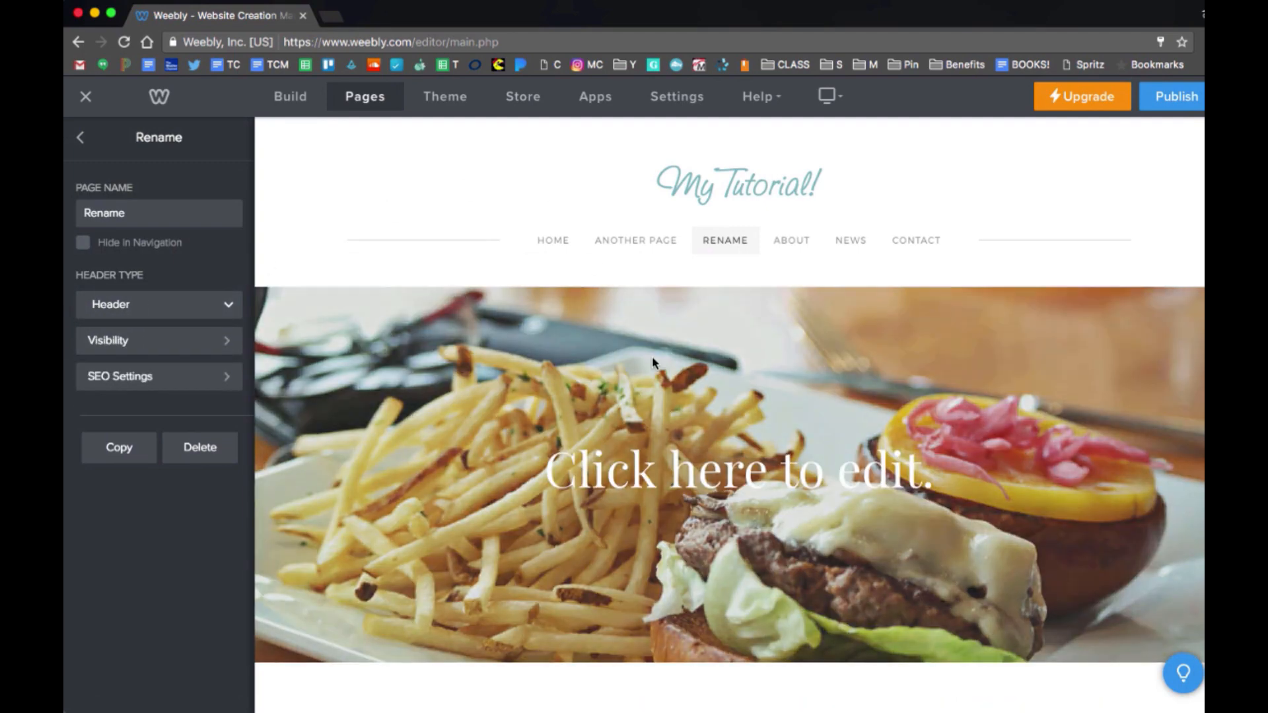
click(781, 544)
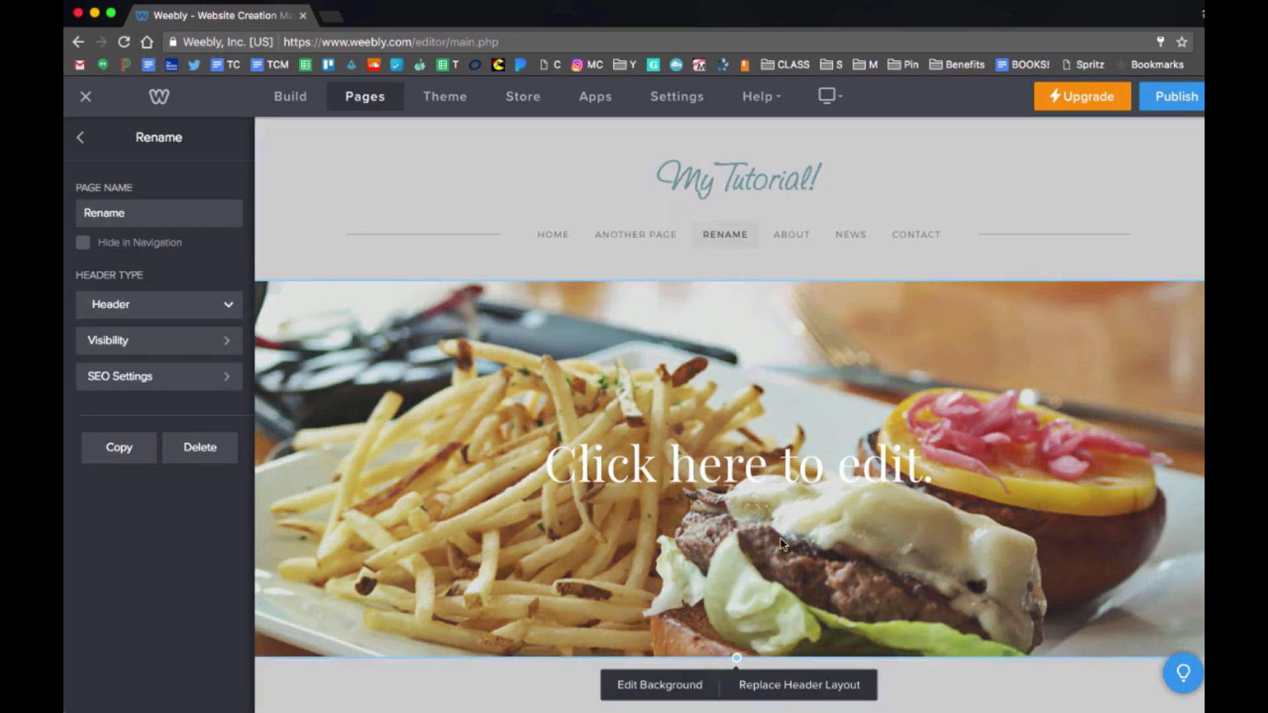
scroll(782, 544, down, 2)
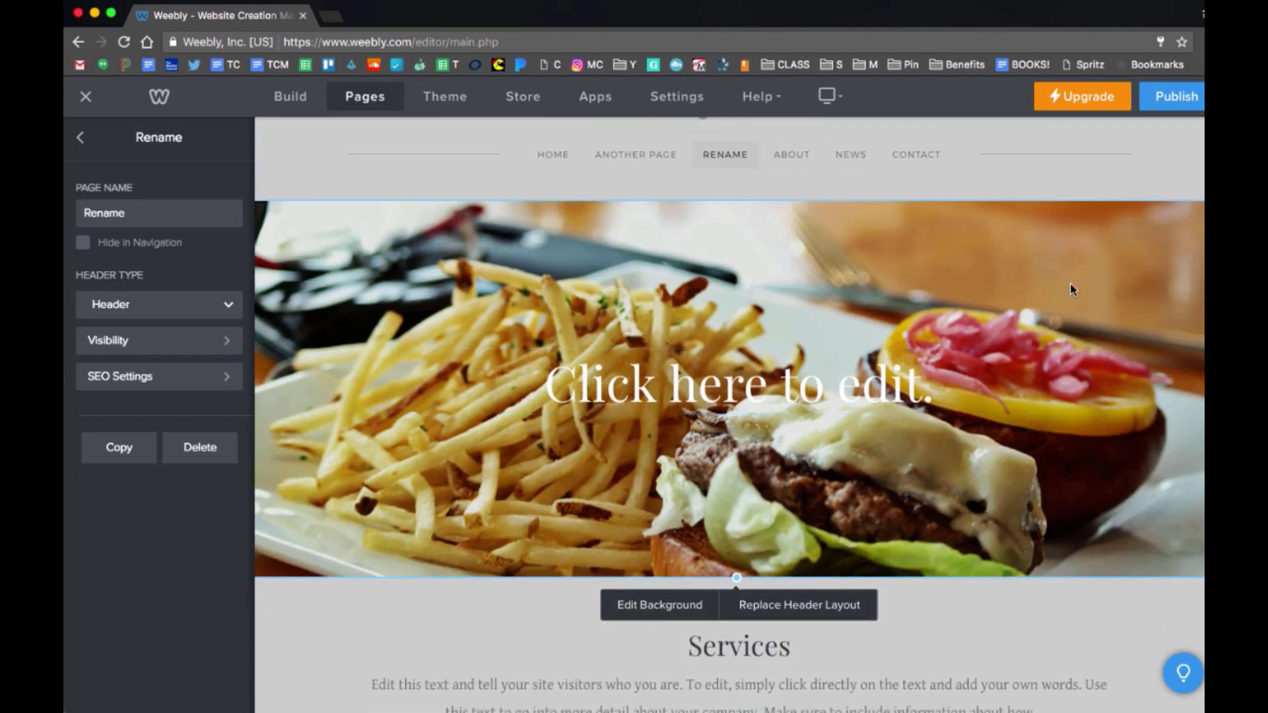
Expand the header's background Image options for the burger-and-fries photo.
click(668, 612)
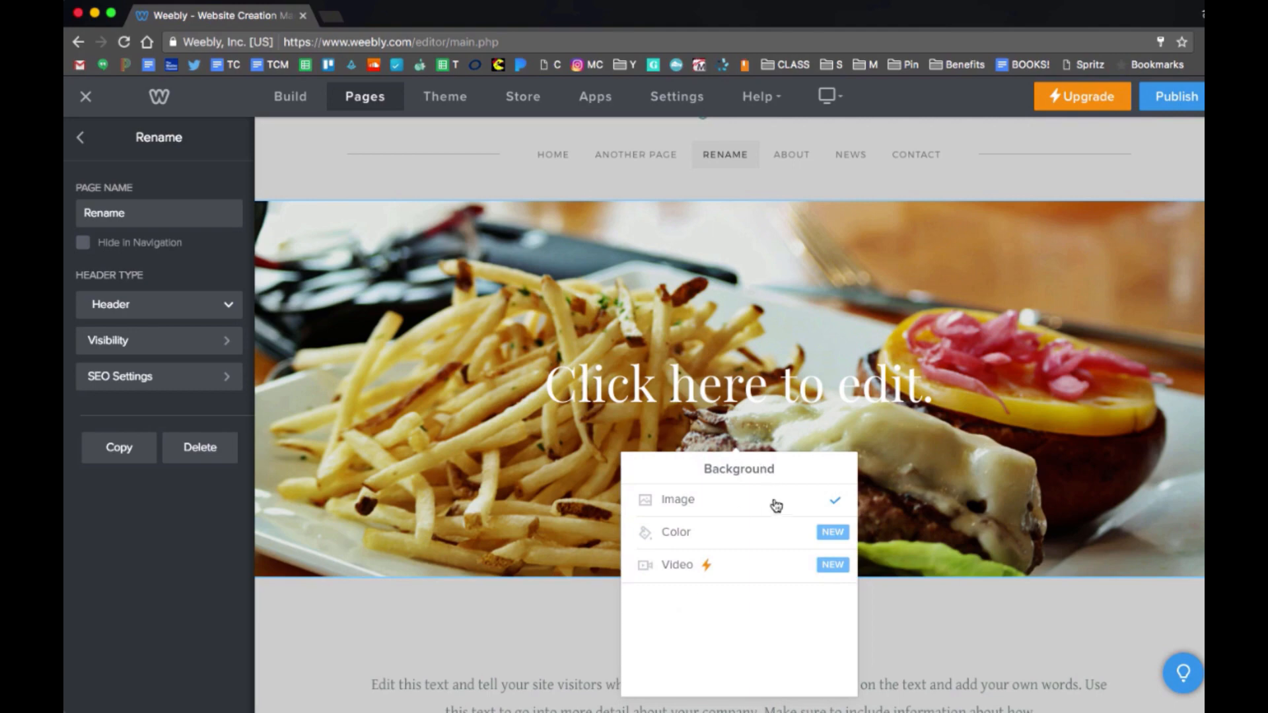
click(799, 506)
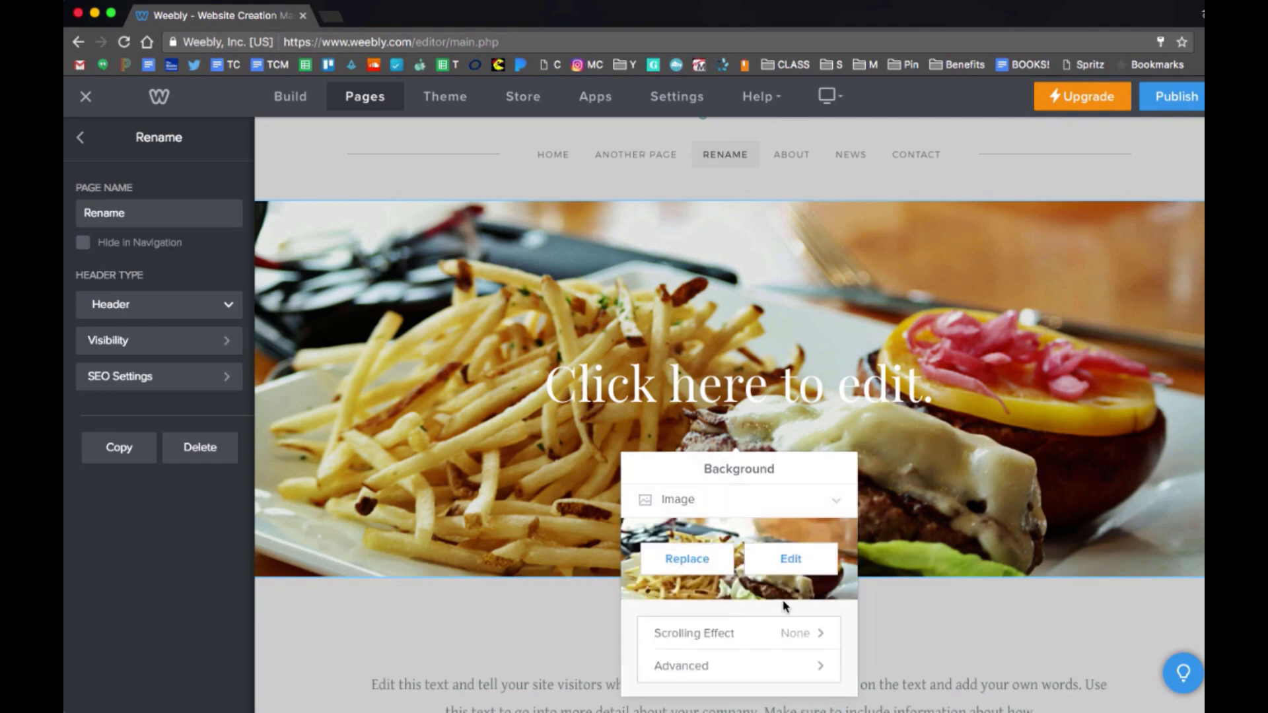
scroll(739, 519, down, 3)
Open the header background in the image editor, keep the burger-and-fries photo, and save.
click(707, 467)
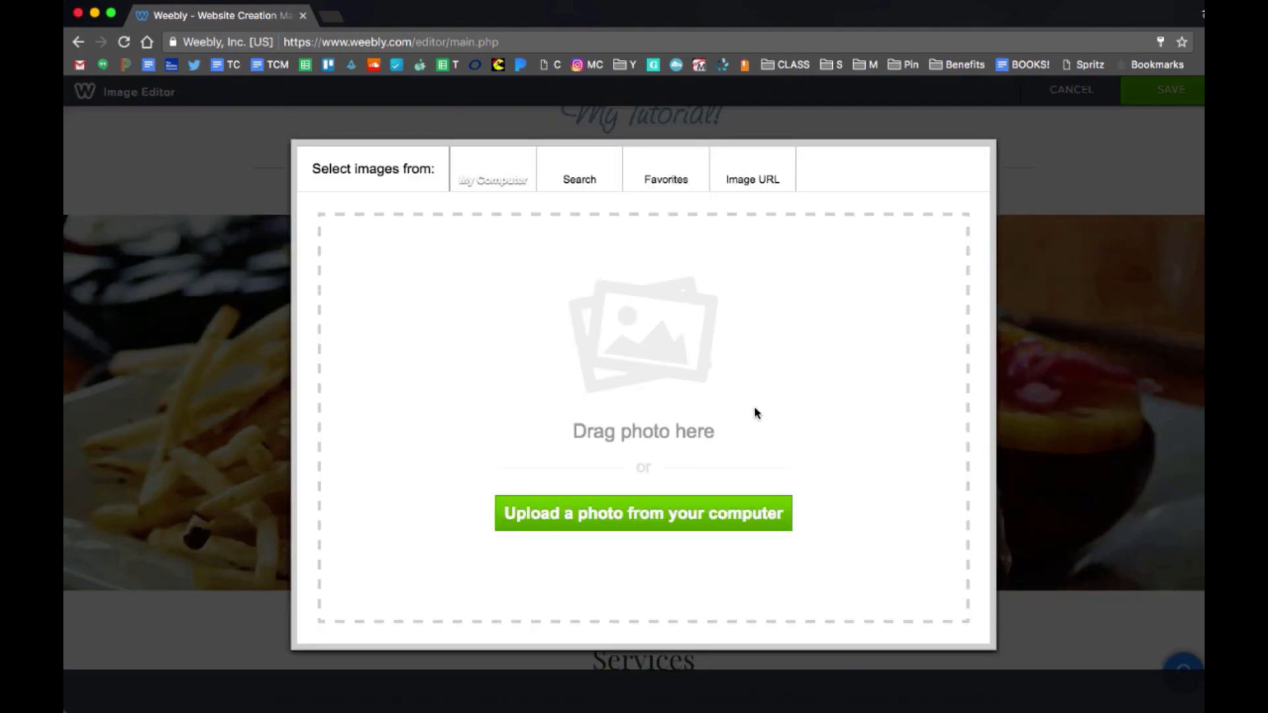
click(994, 141)
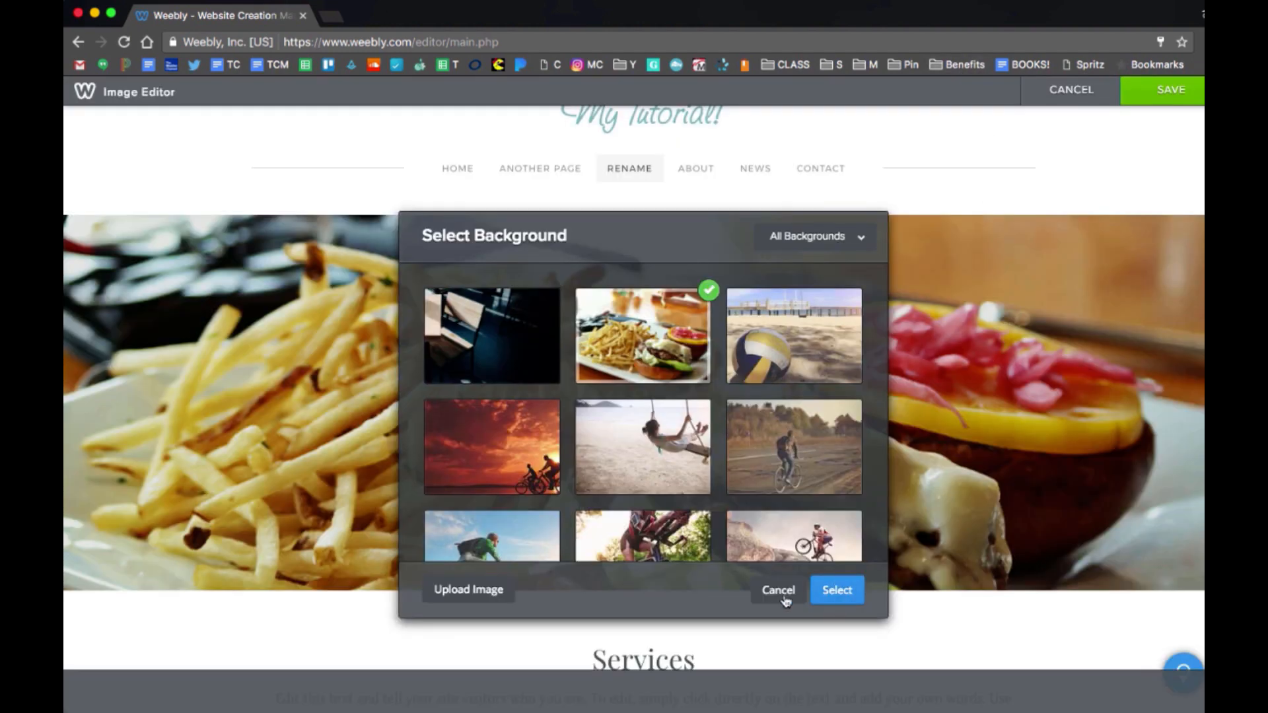
scroll(774, 461, down, 5)
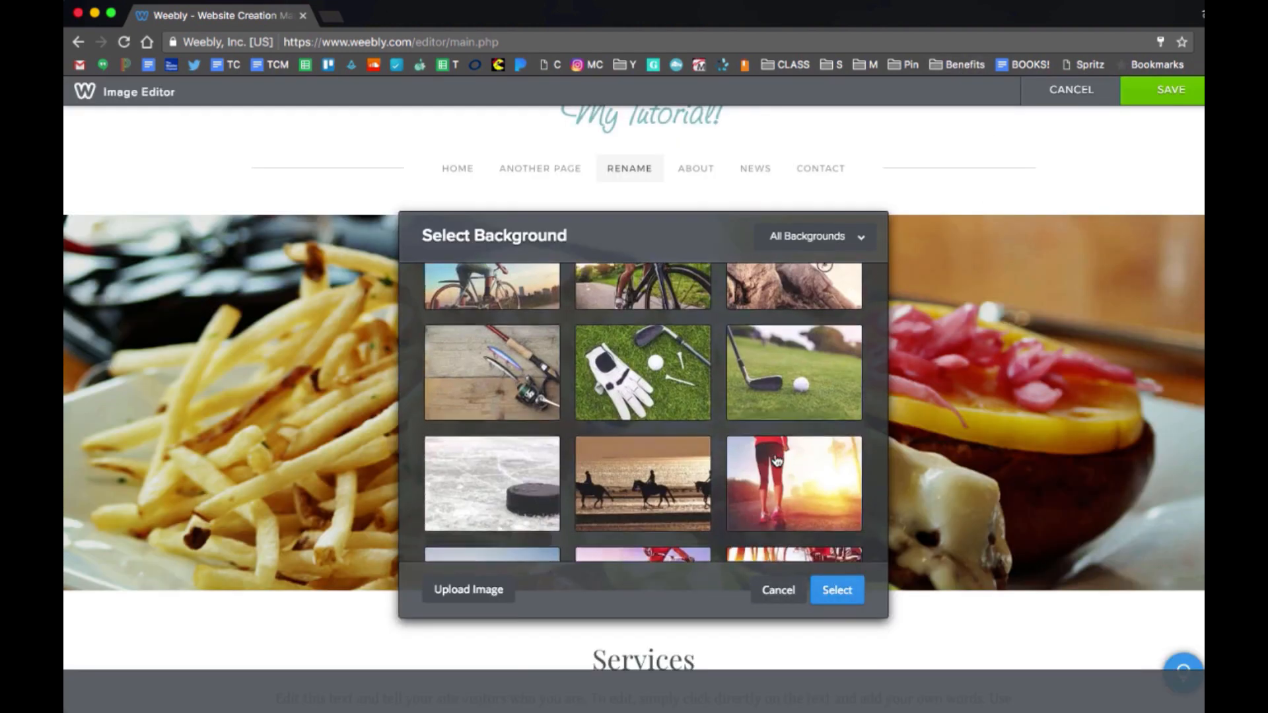
click(778, 588)
scroll(1009, 502, down, 7)
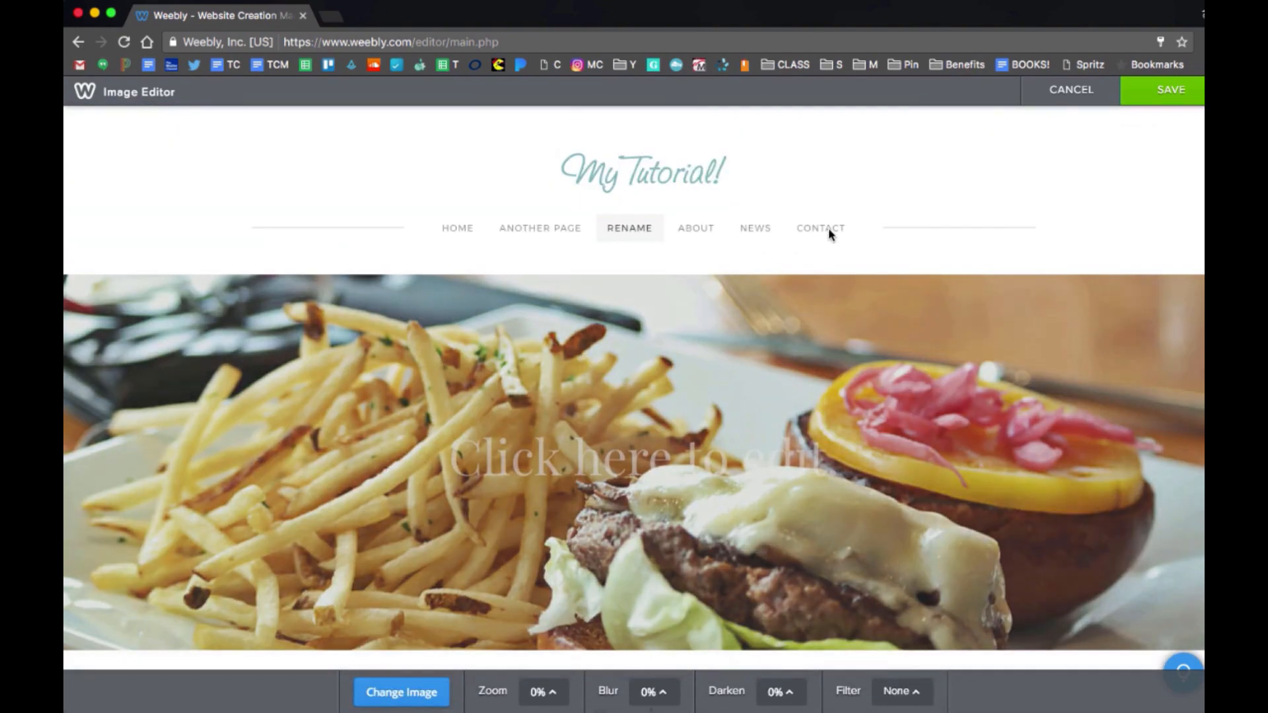
click(1161, 92)
scroll(416, 286, down, 2)
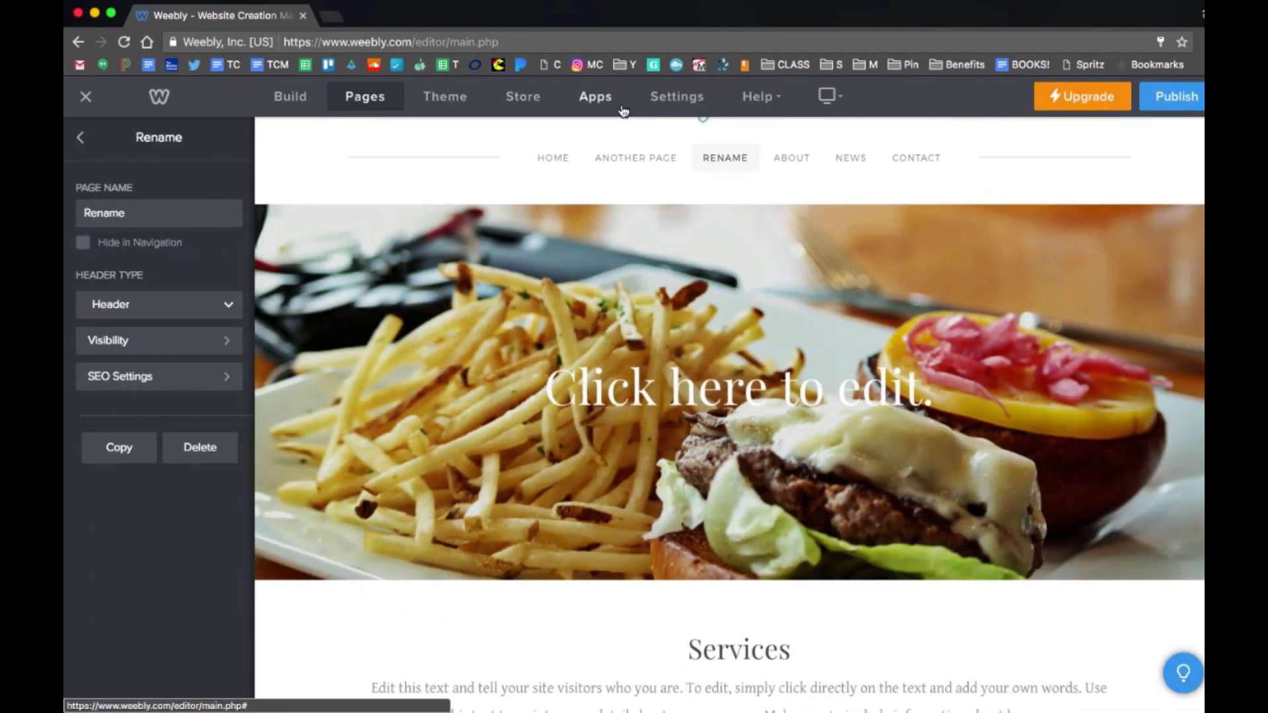
In Theme settings, browse the theme gallery, try the orange colour scheme, then revert to teal.
click(455, 100)
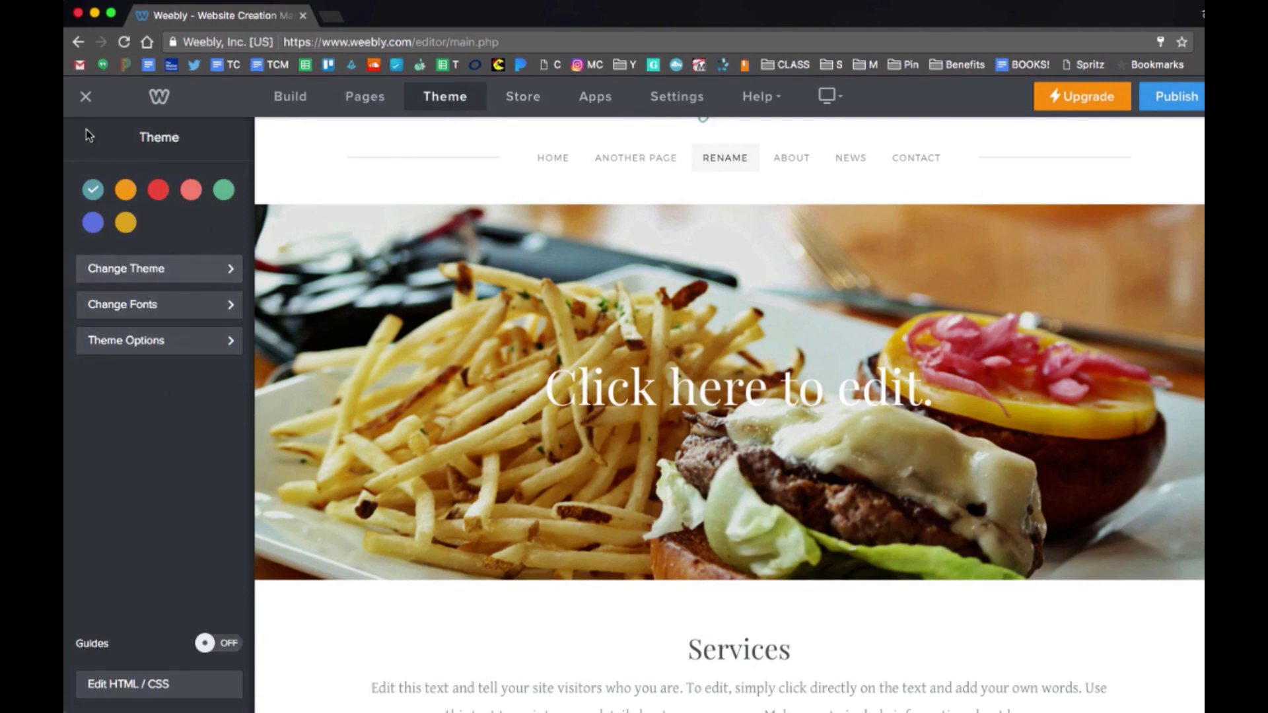
click(162, 283)
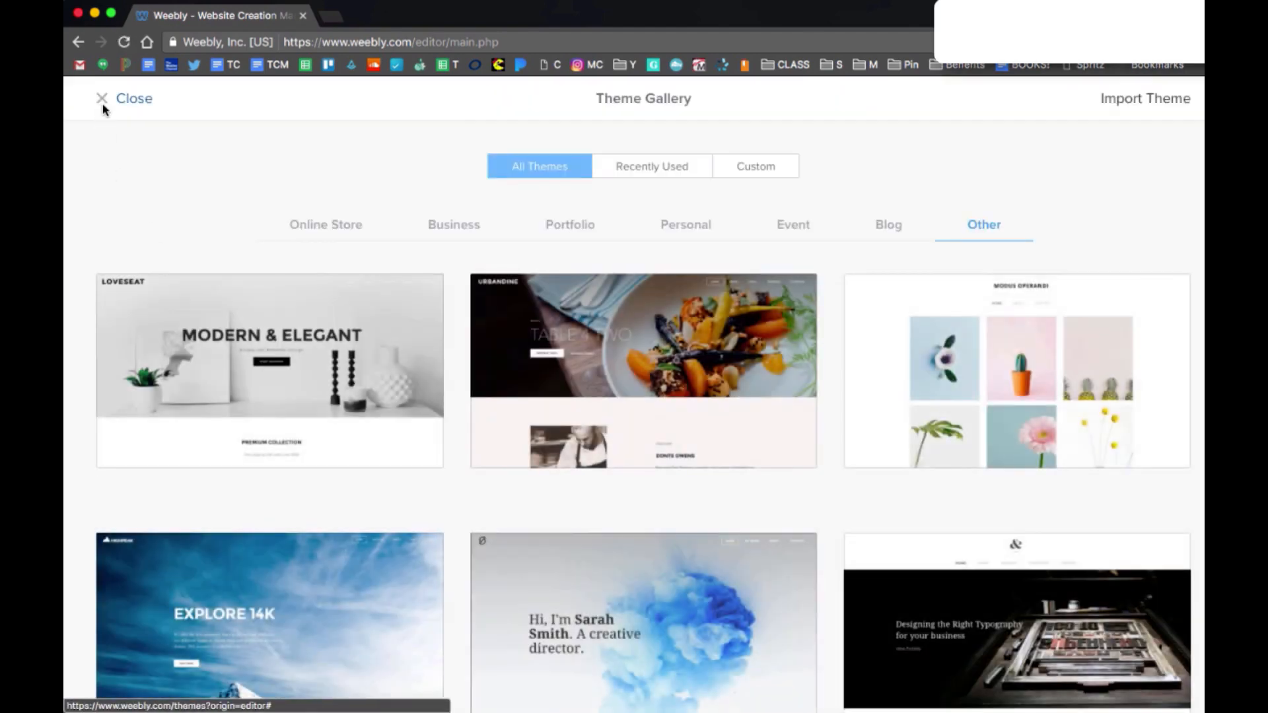
click(103, 106)
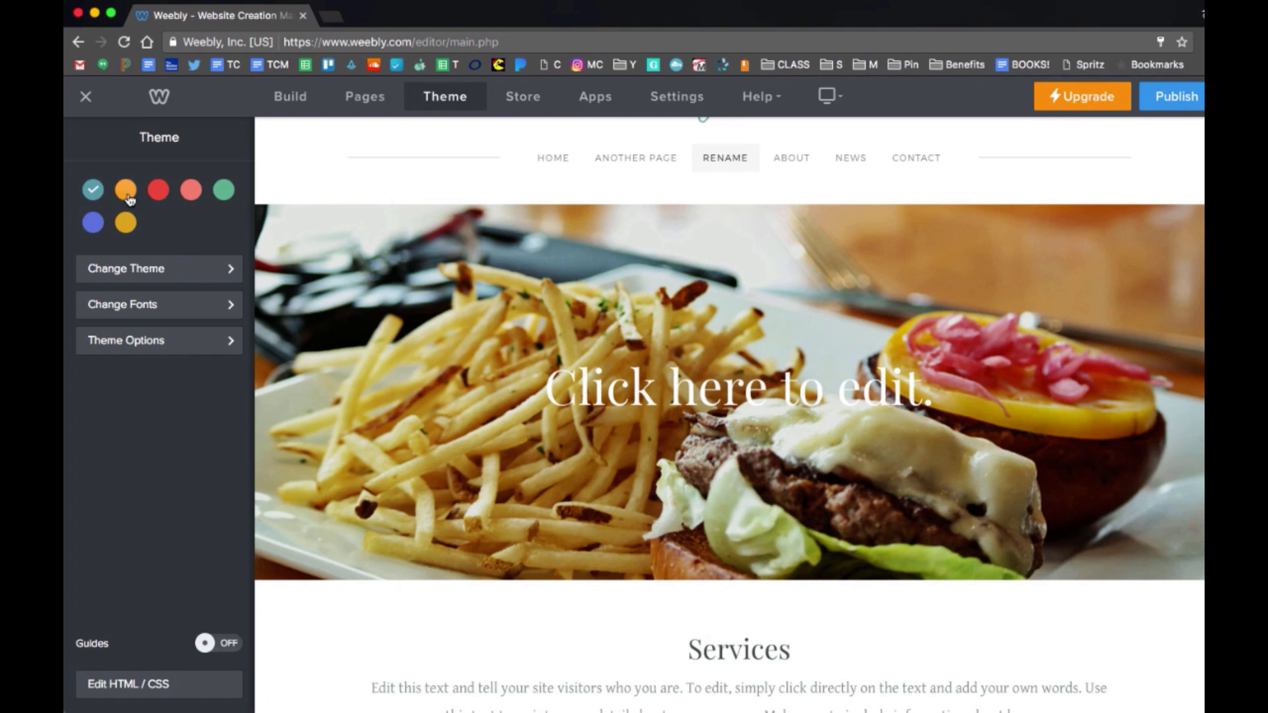
click(128, 194)
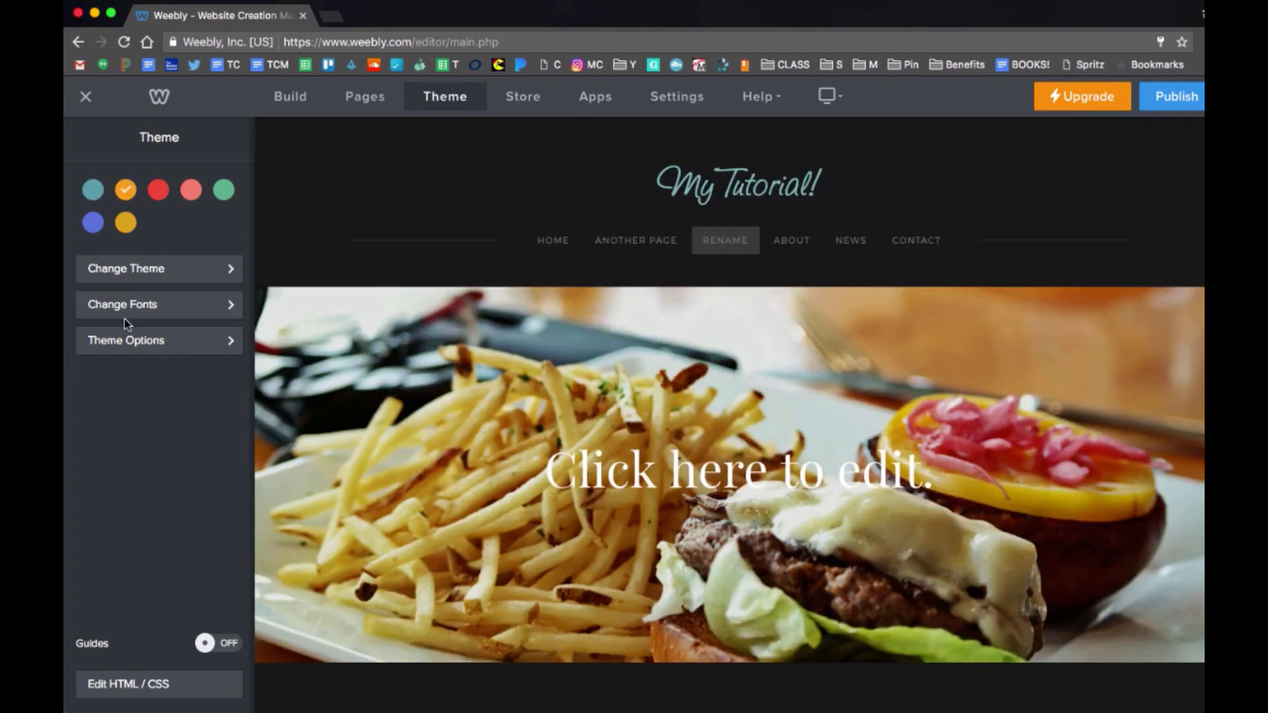
click(93, 190)
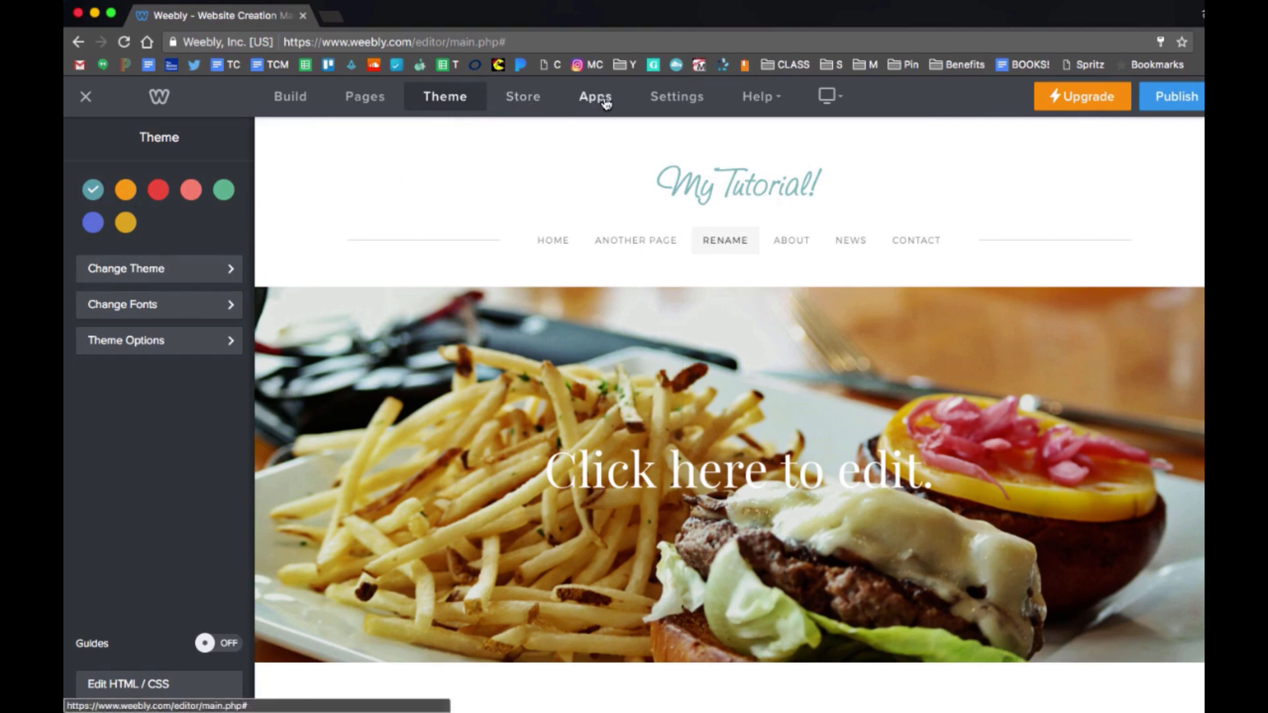
Check the site's Editors settings and start Add Editor, then back out without inviting anyone.
click(668, 100)
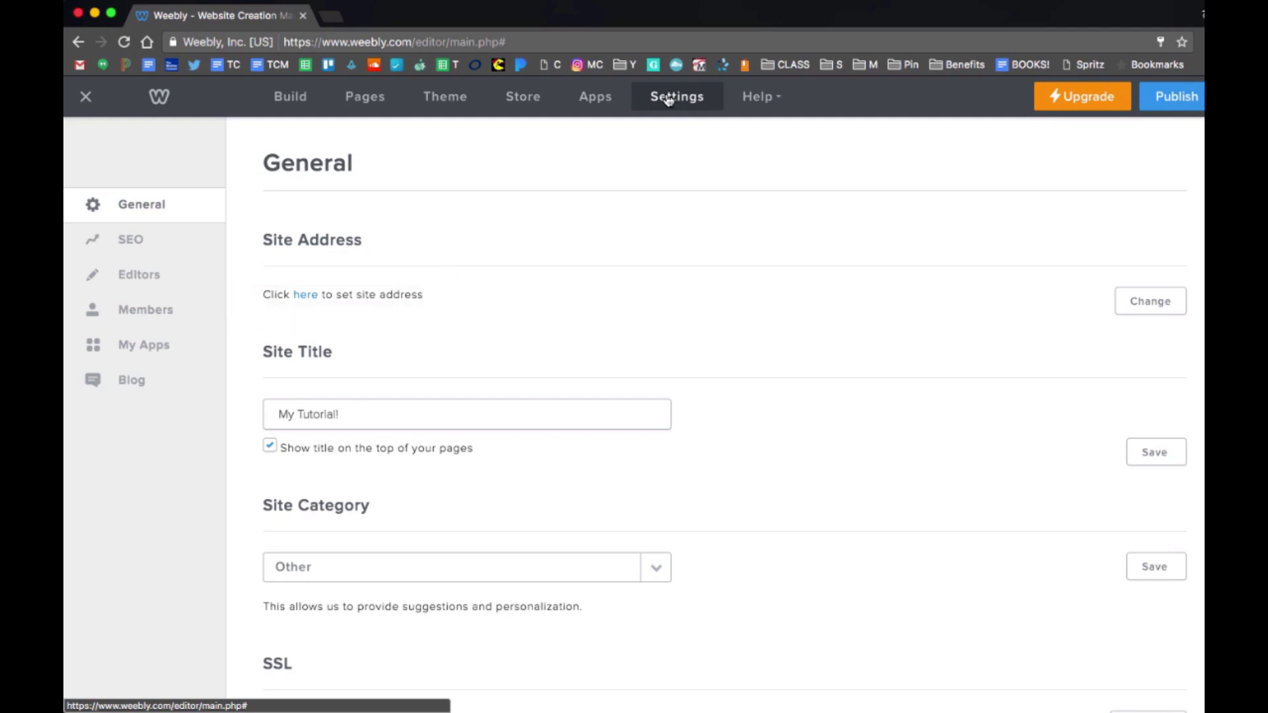
click(149, 285)
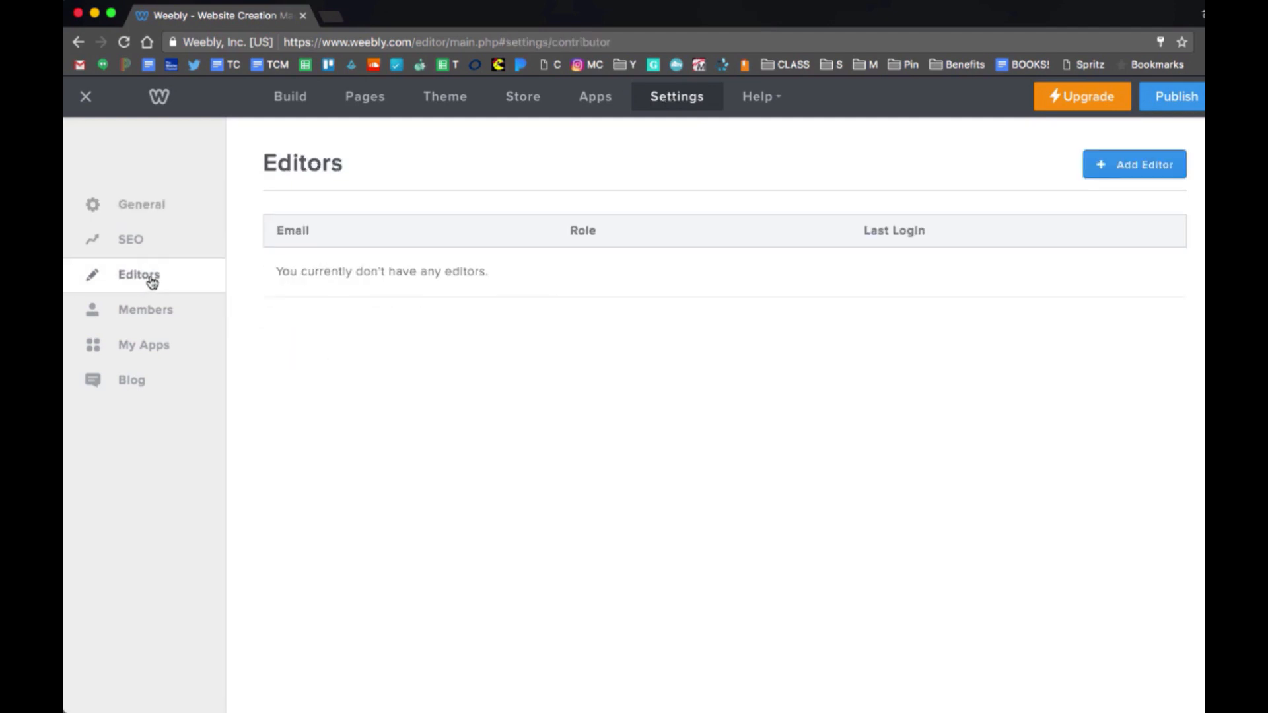
click(1155, 169)
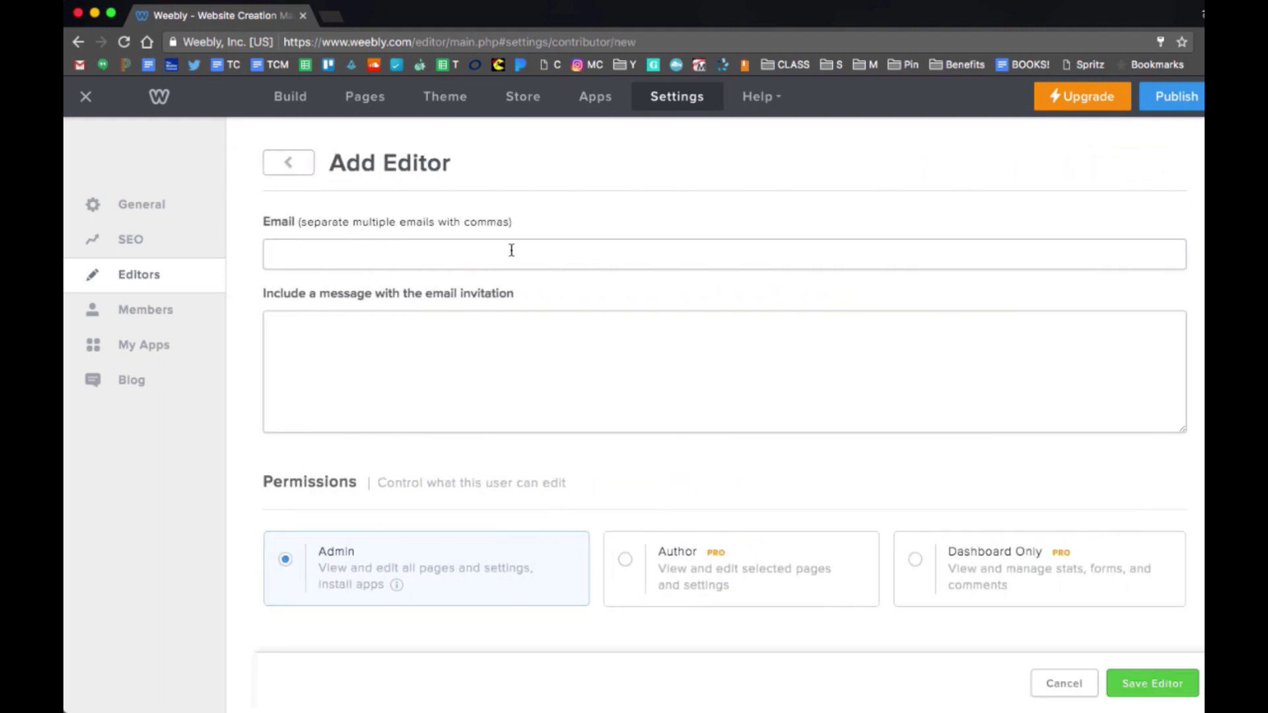
click(302, 168)
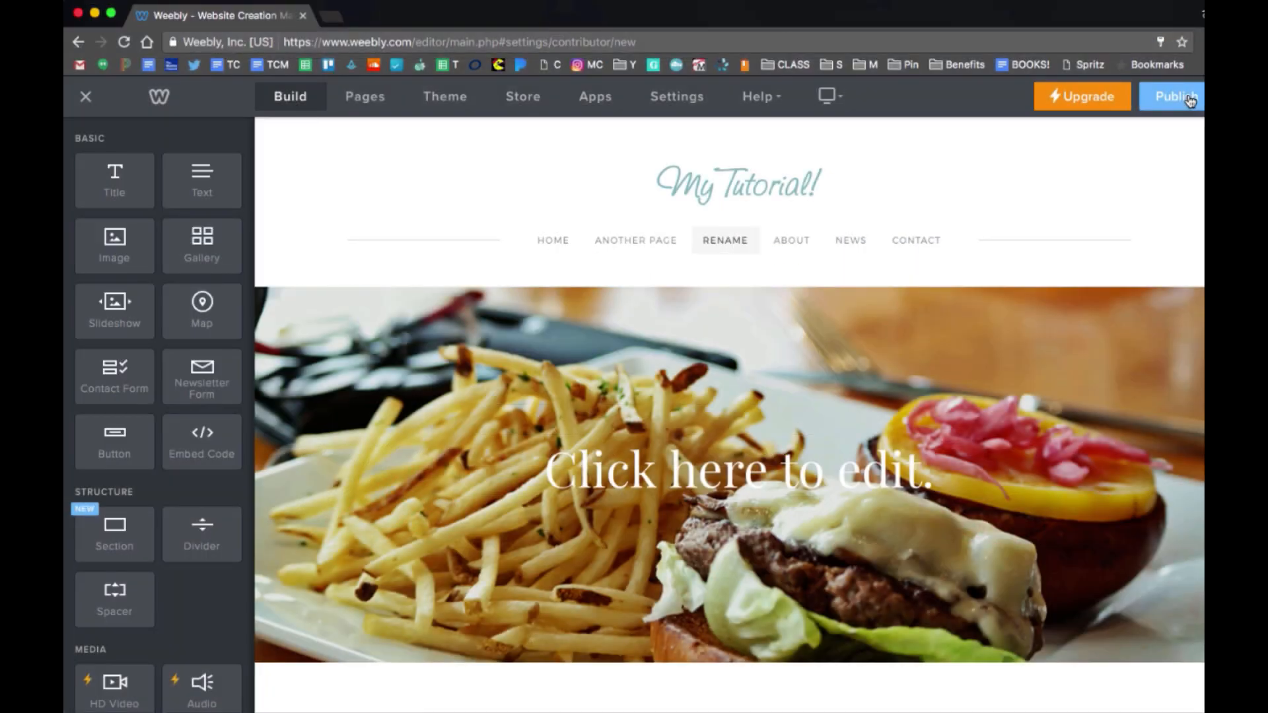
Scroll up and down the editor page to review it.
scroll(951, 362, down, 12)
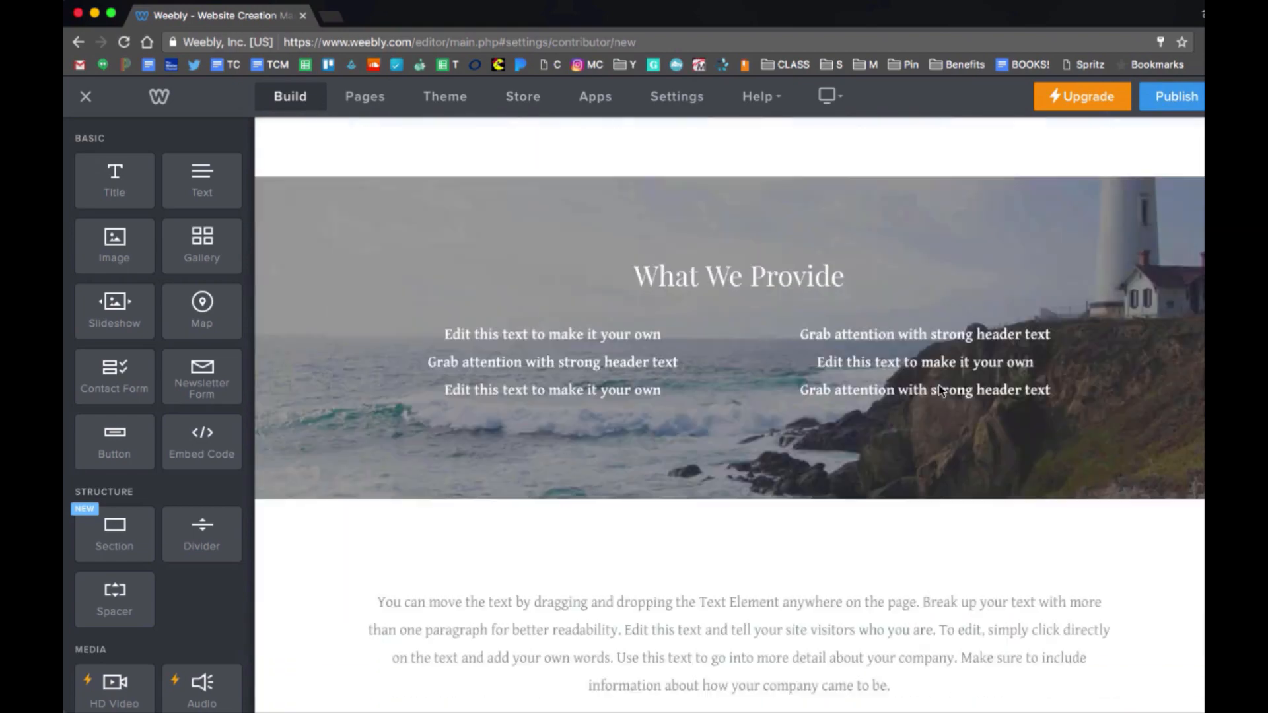
scroll(941, 389, up, 15)
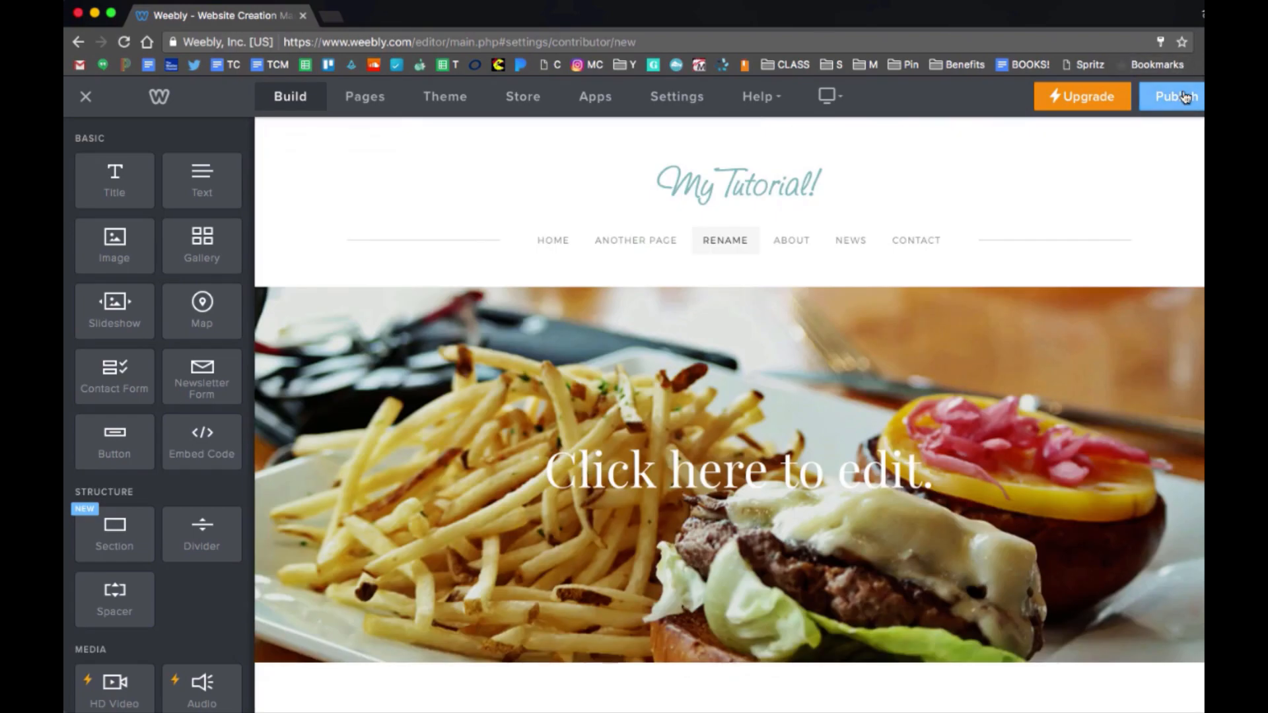
scroll(429, 396, down, 2)
scroll(426, 400, up, 2)
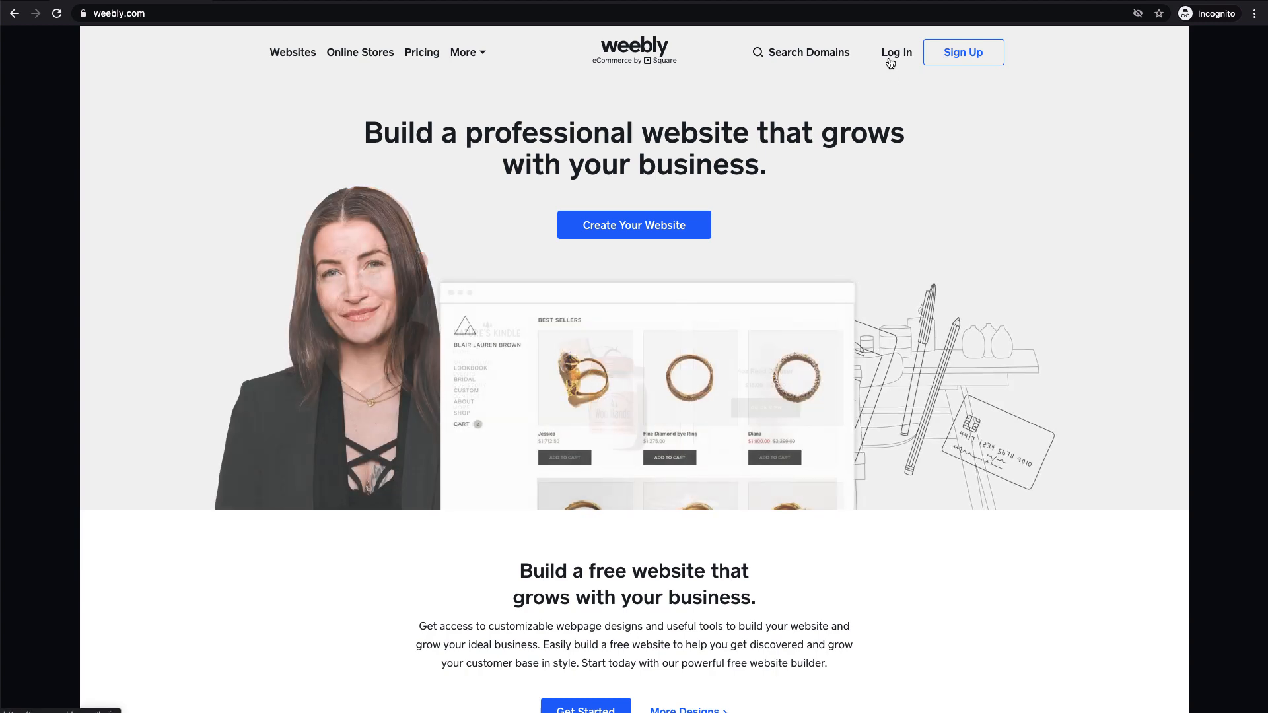
Go to the Weebly login page and submit the account e-mail to sign back in.
click(891, 63)
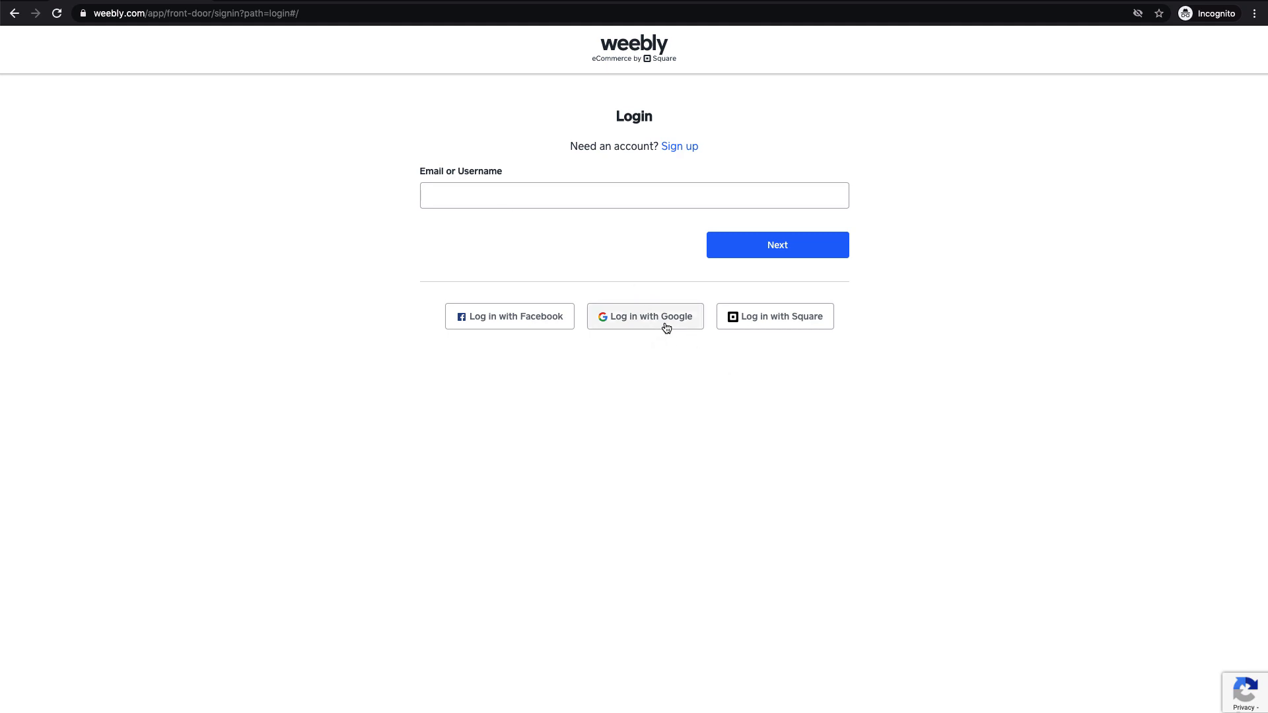
click(574, 202)
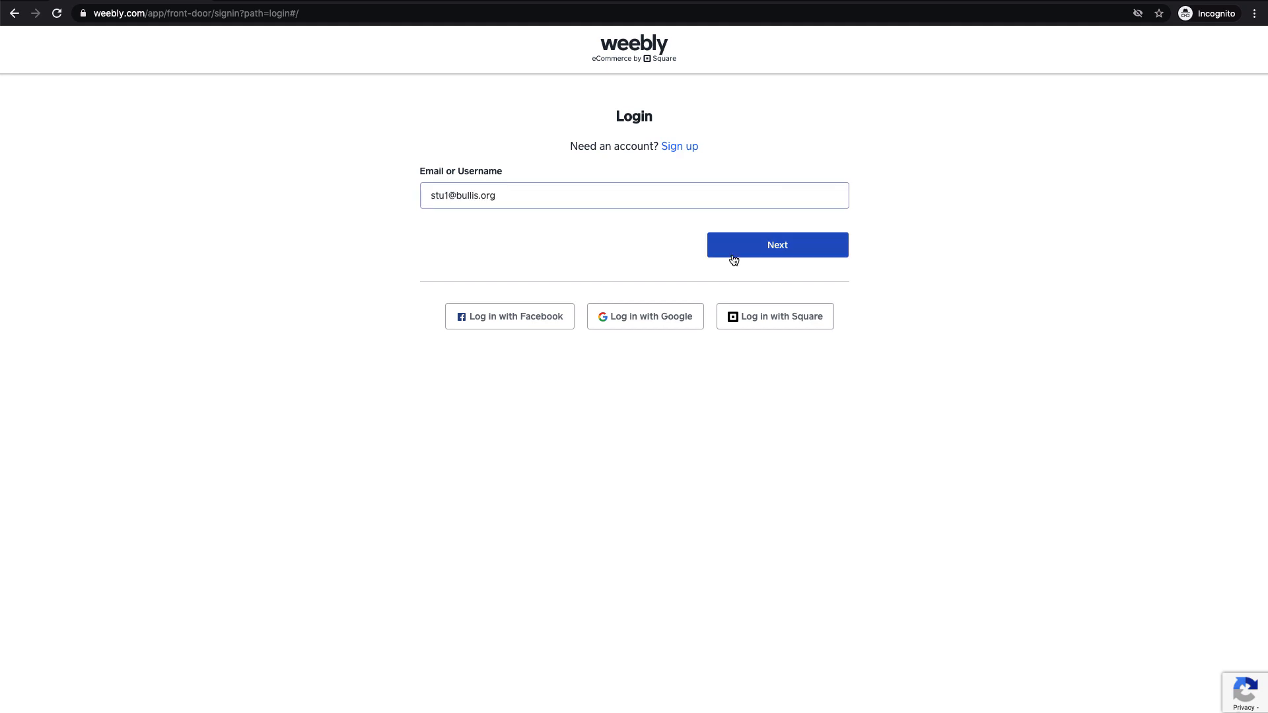
click(731, 254)
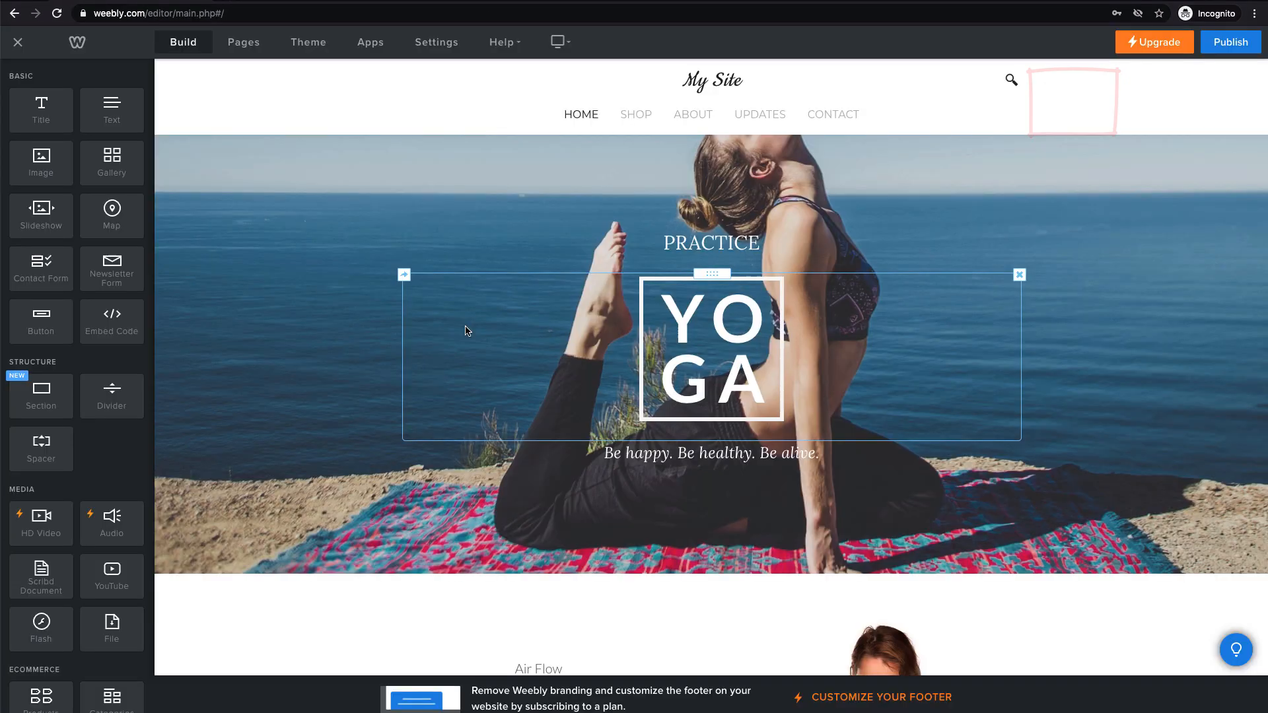
scroll(467, 327, down, 3)
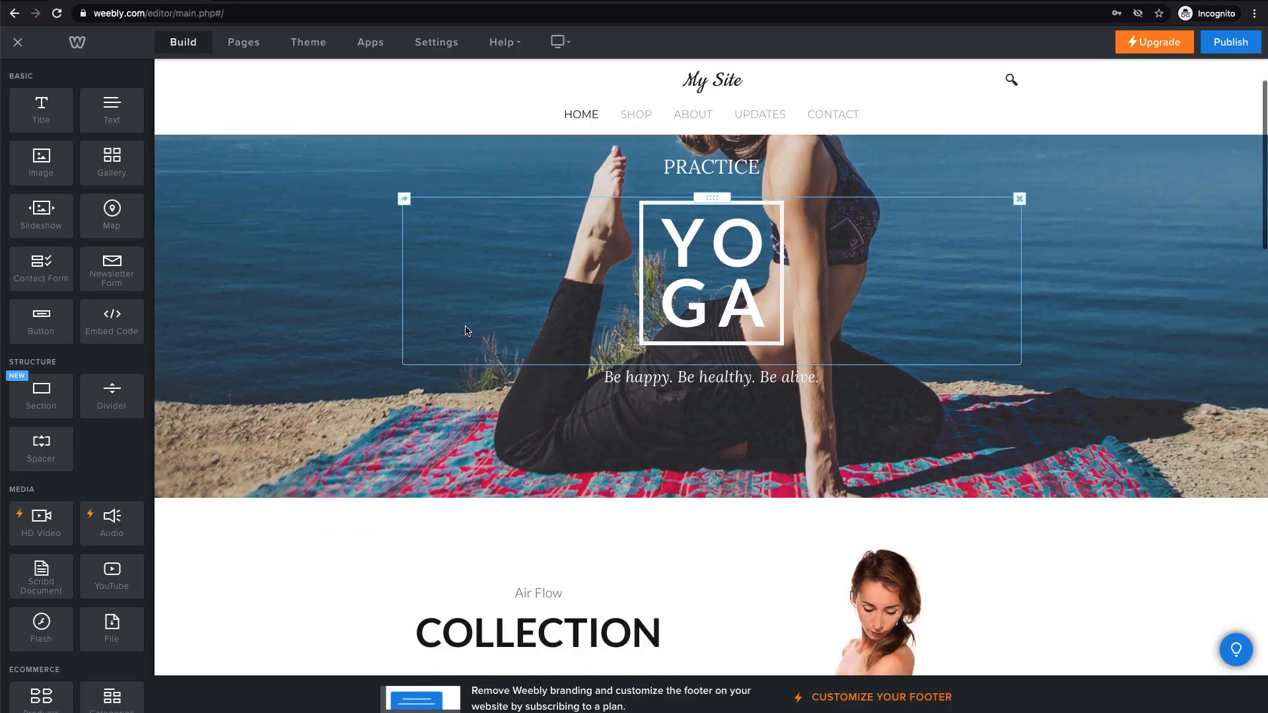
scroll(467, 330, up, 3)
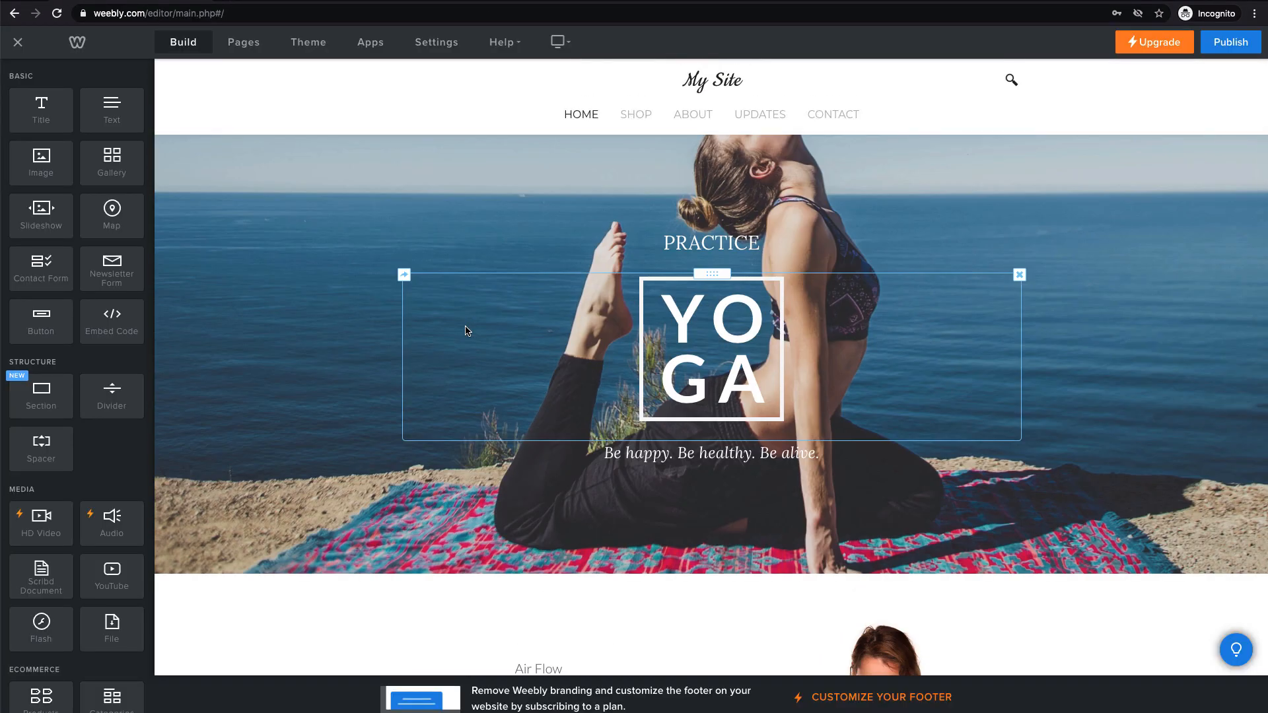